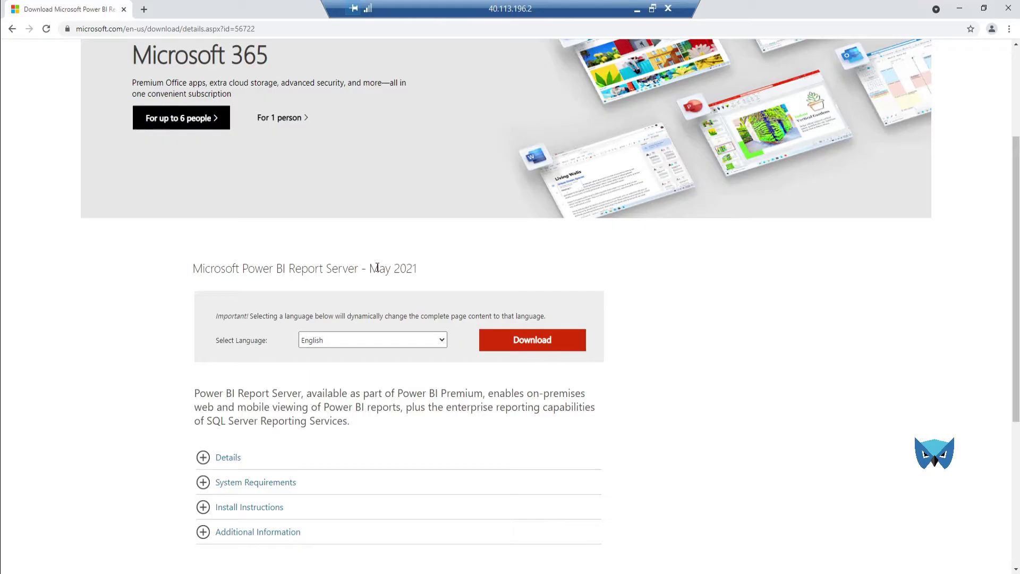
# Step: In the Download Center, select PowerBIReportServer.exe (365.8 MB) instead of PBIDesktopRS_x64.msi
pyautogui.moveTo(370, 268); pyautogui.dragTo(407, 268)
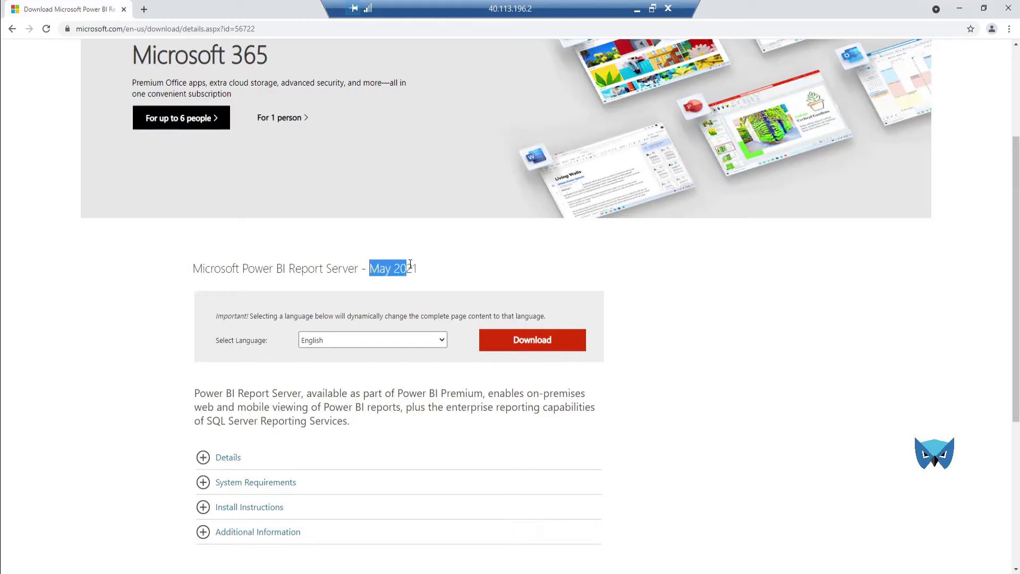
pyautogui.click(559, 343)
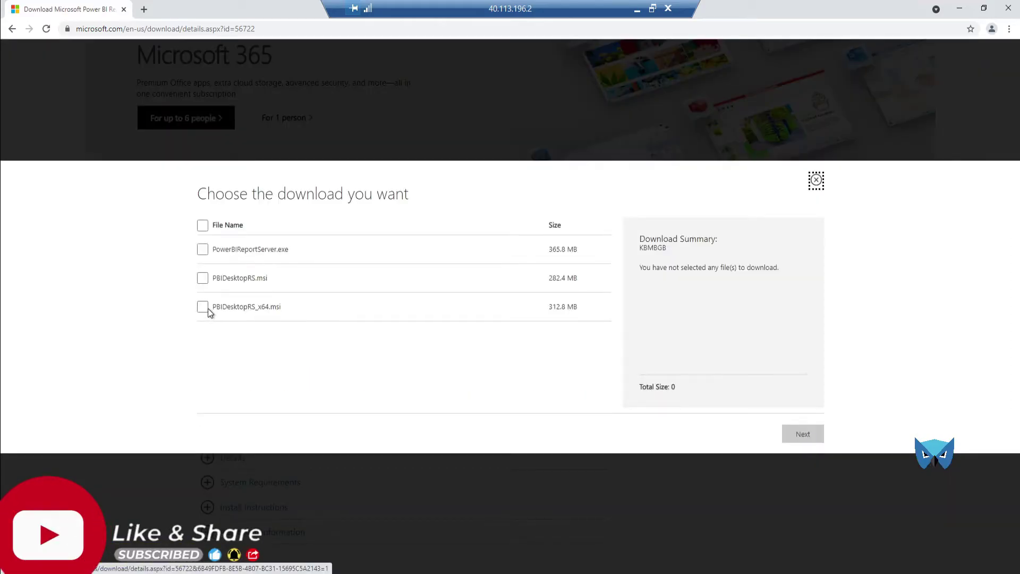
pyautogui.click(203, 307)
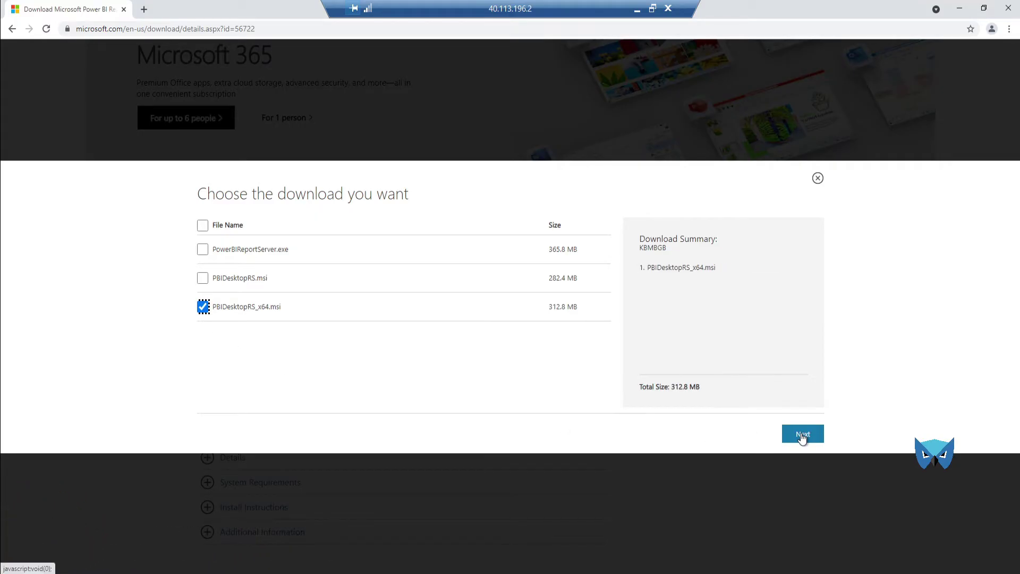
pyautogui.click(203, 307)
pyautogui.click(202, 249)
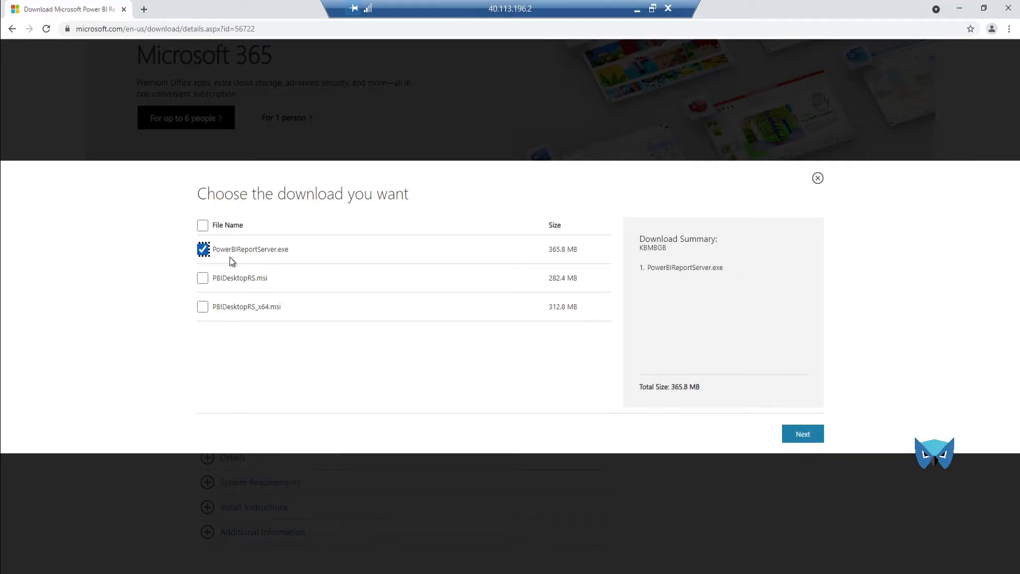
# Step: Download PowerBIReportServer.exe, run the installer, and minimize Chrome
pyautogui.click(801, 438)
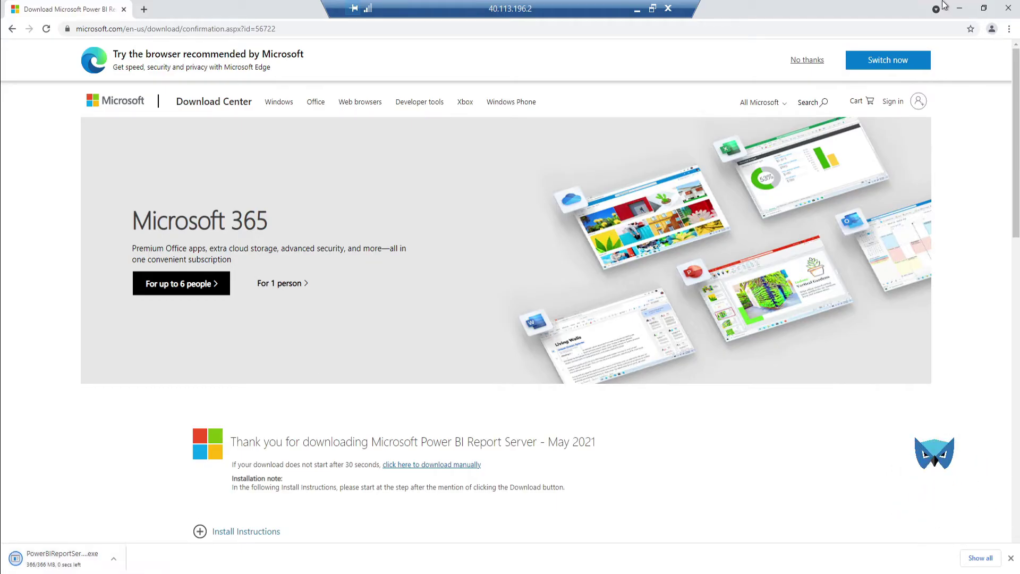
pyautogui.click(54, 564)
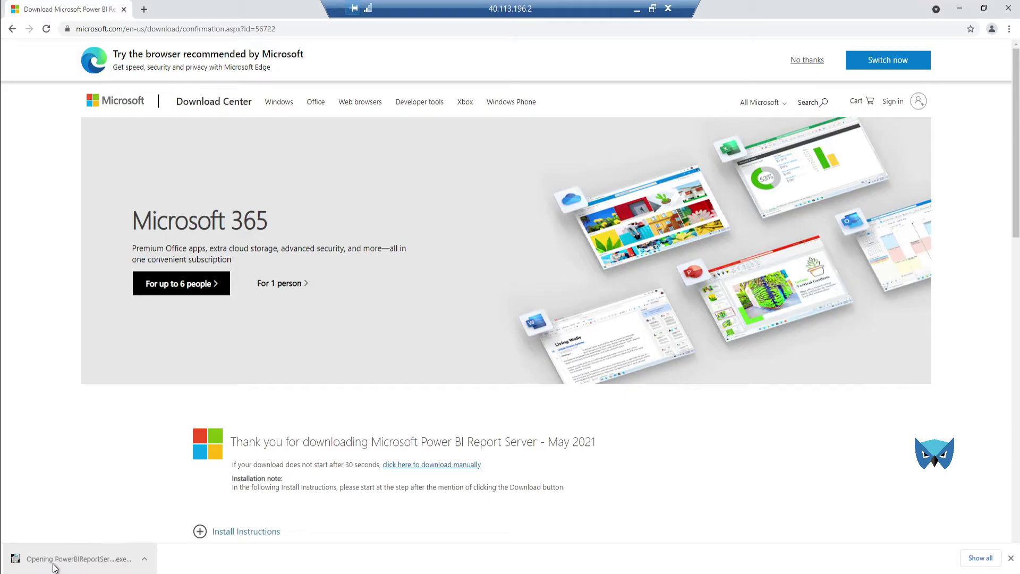
pyautogui.click(959, 8)
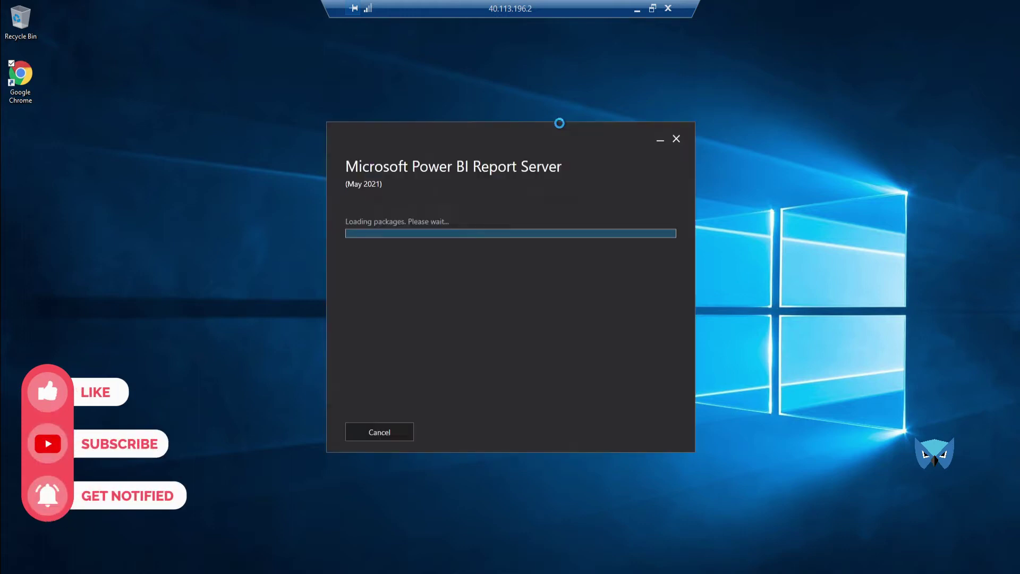
# Step: Start the Power BI Report Server install and choose the Developer edition
pyautogui.click(447, 257)
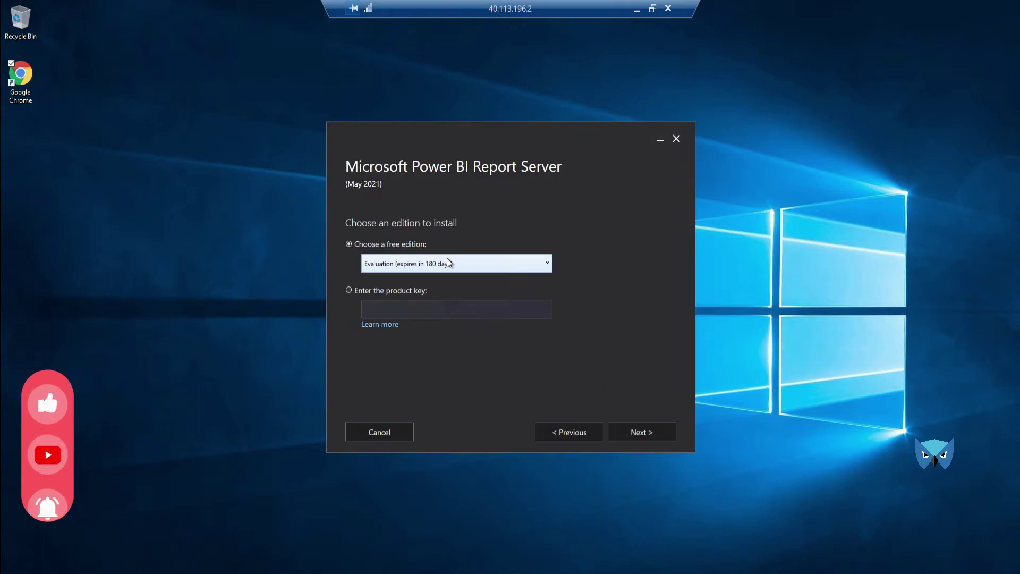
pyautogui.click(409, 264)
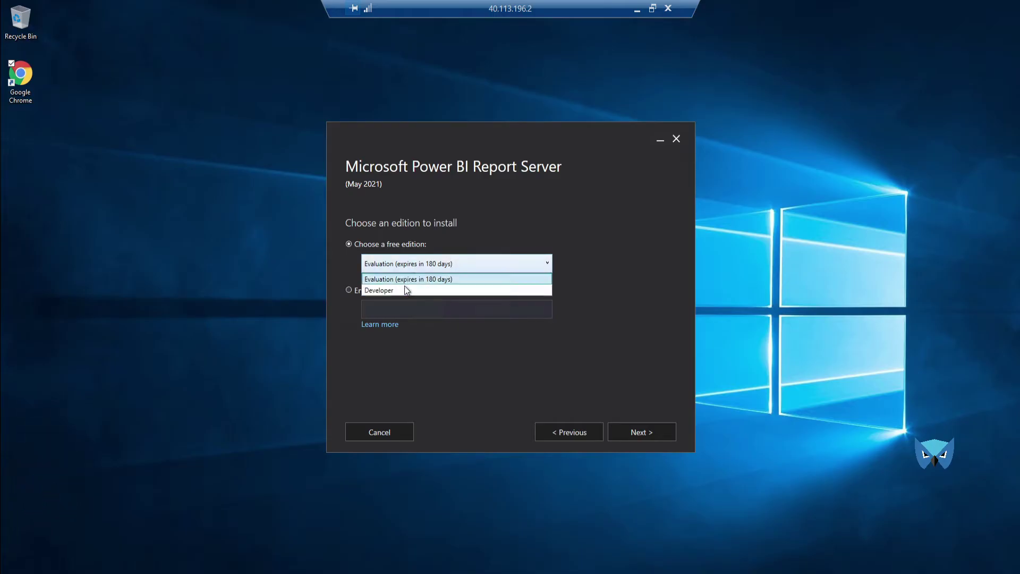
pyautogui.click(401, 291)
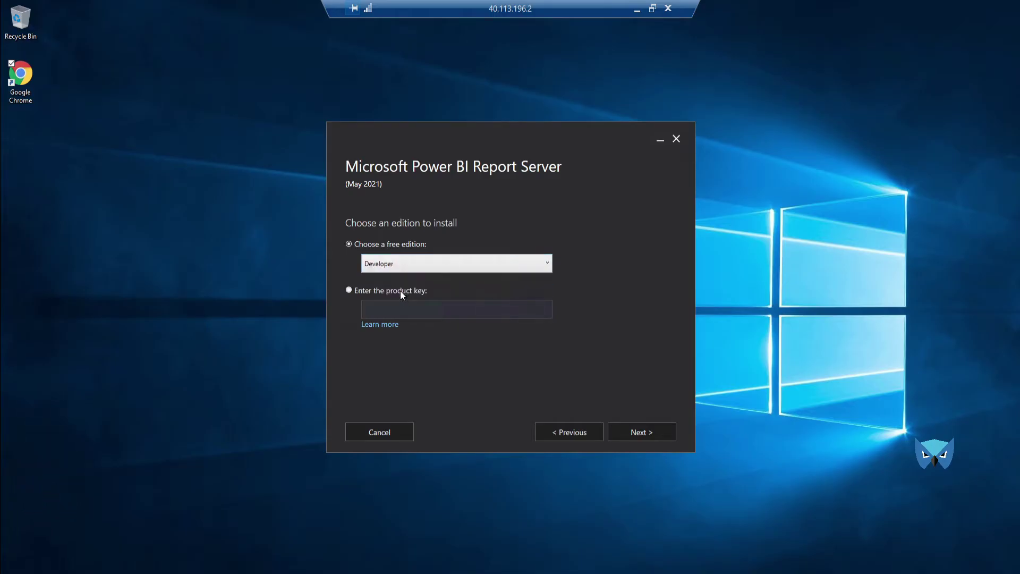
pyautogui.click(651, 431)
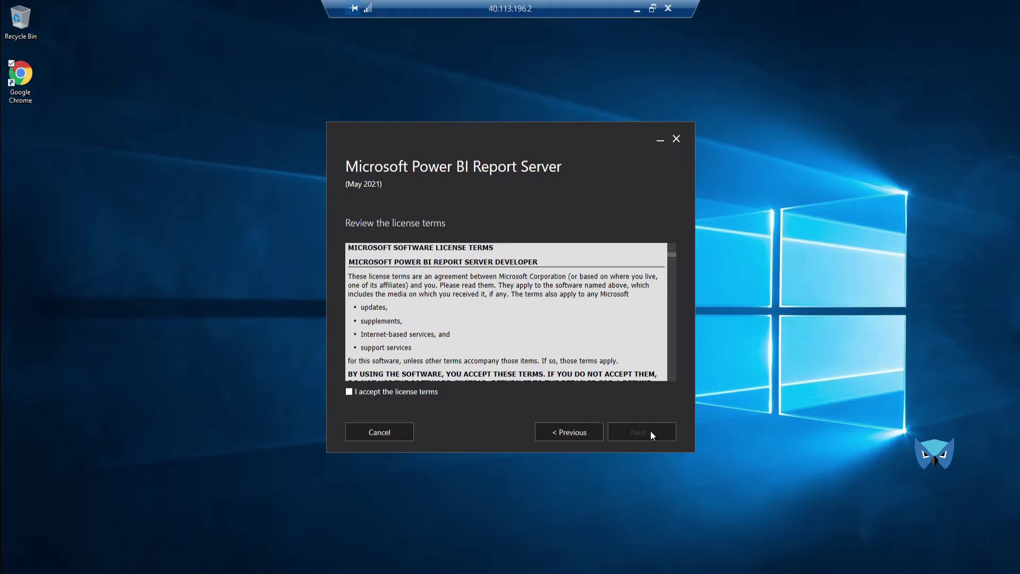
# Step: Accept the license terms and install to the default C:\Program Files\Microsoft Power BI Report Server location
pyautogui.click(391, 391)
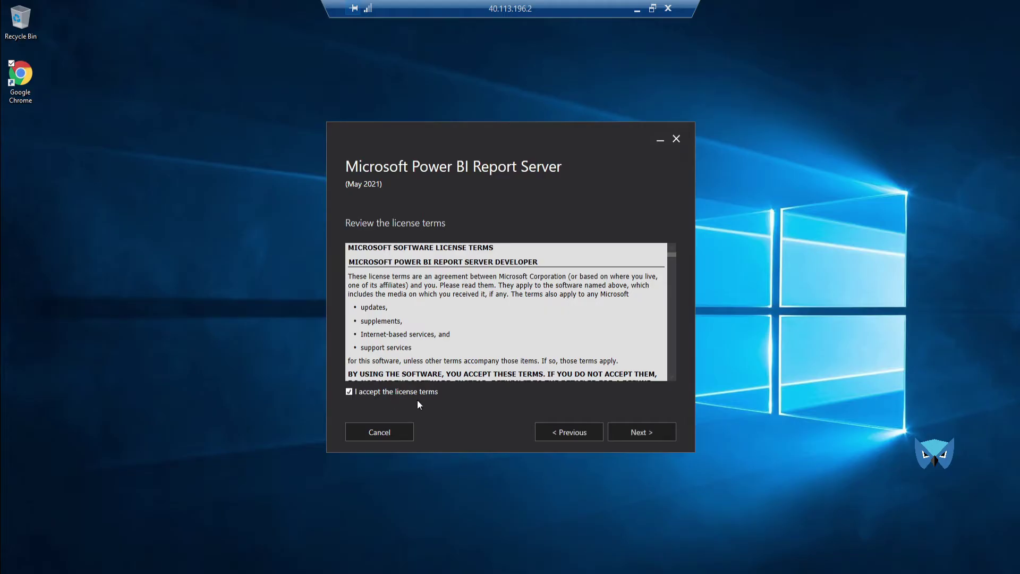
pyautogui.click(668, 436)
pyautogui.click(668, 437)
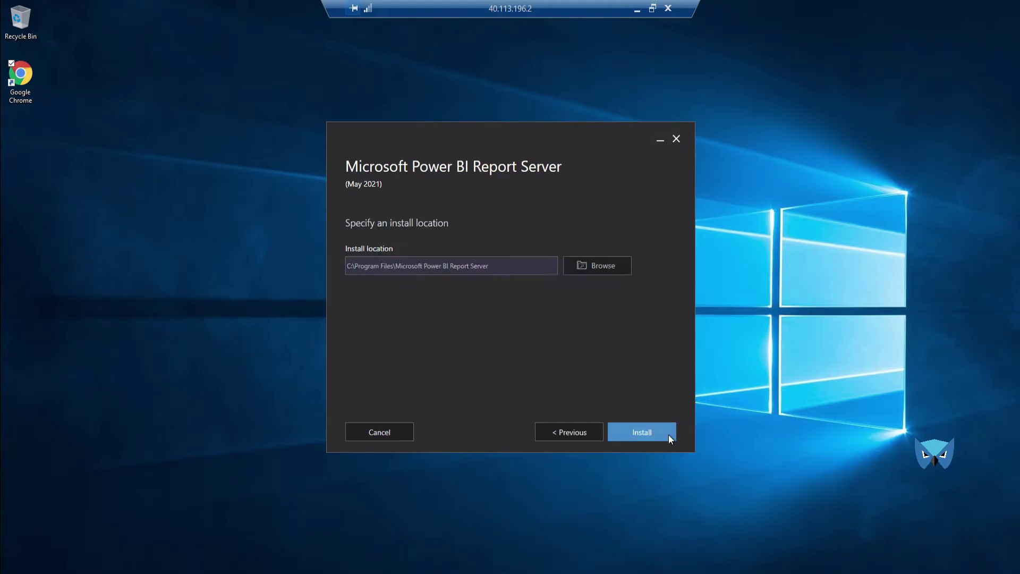
pyautogui.click(668, 435)
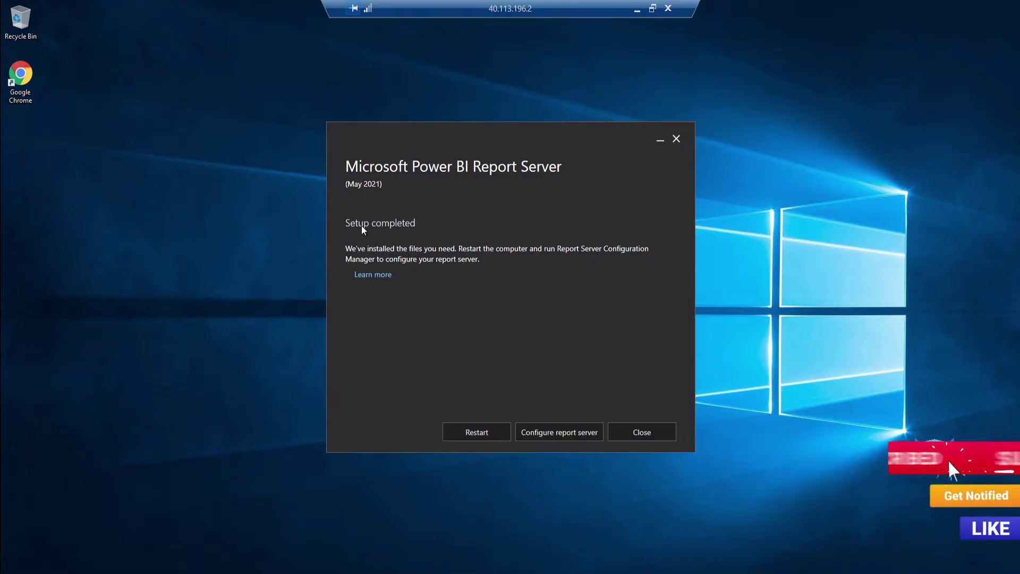
# Step: Launch Report Server Configuration Manager and connect to the PBIRS instance on DEMOVM1
pyautogui.click(570, 434)
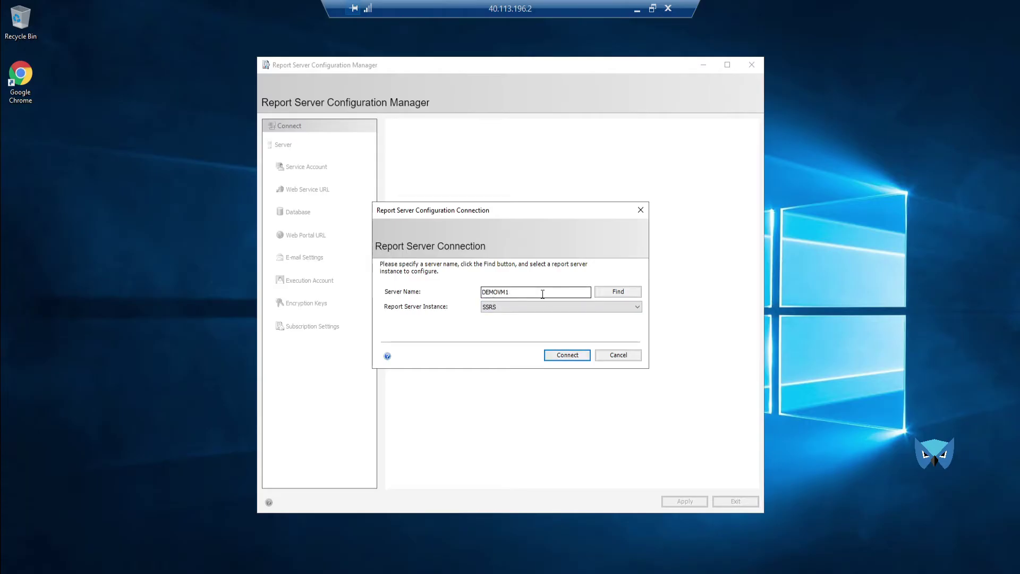
pyautogui.click(512, 308)
pyautogui.click(496, 325)
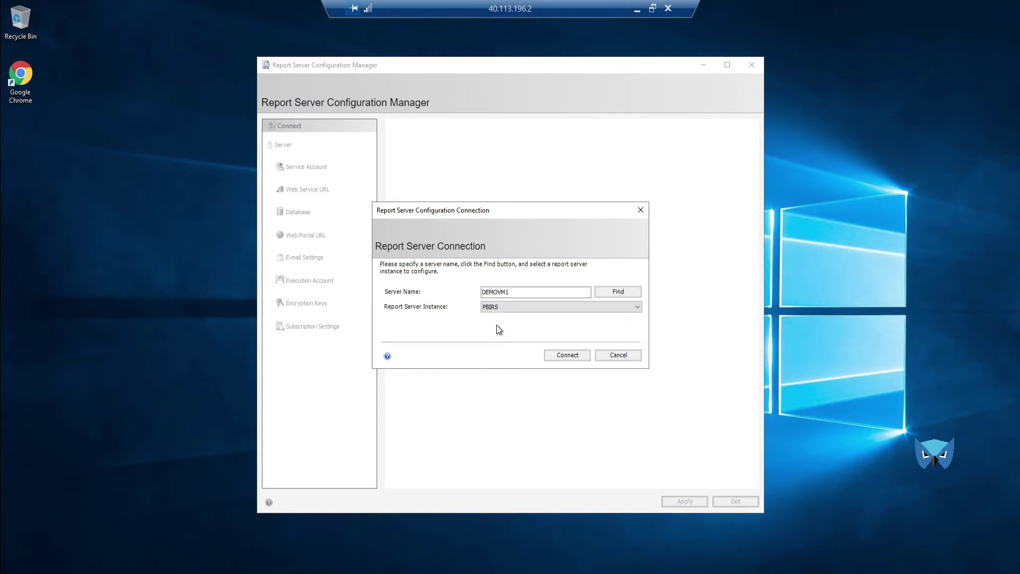
pyautogui.click(571, 357)
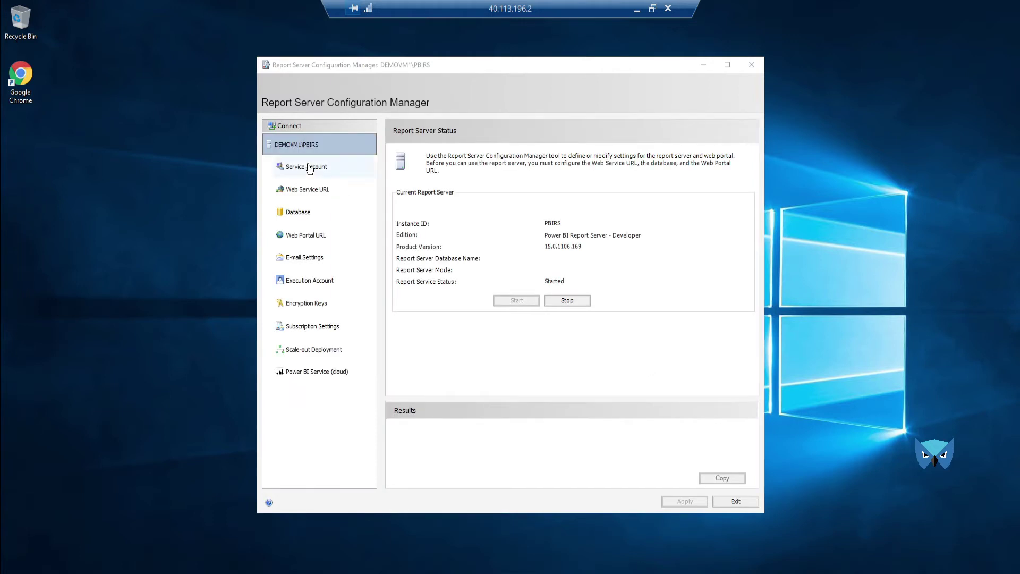
# Step: Rename the web service virtual directory to ReportServerPBI, apply it, and view Database settings
pyautogui.click(310, 194)
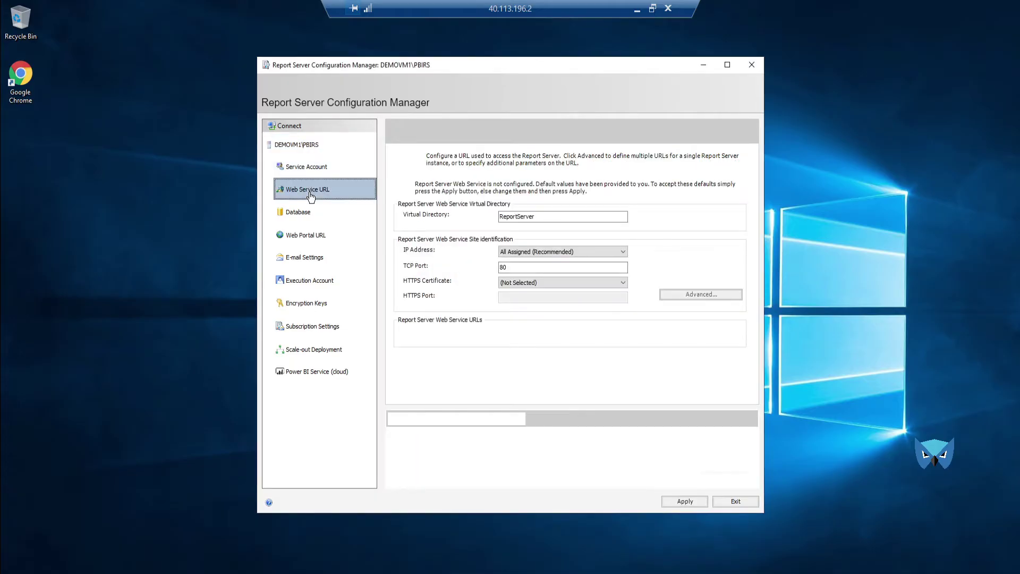
pyautogui.click(552, 216)
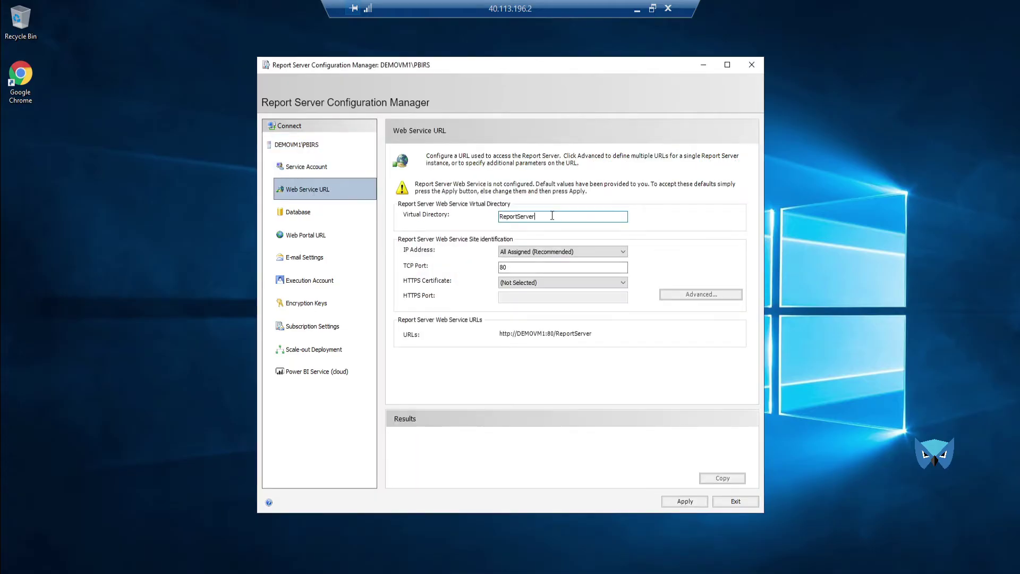
pyautogui.write('PBI')
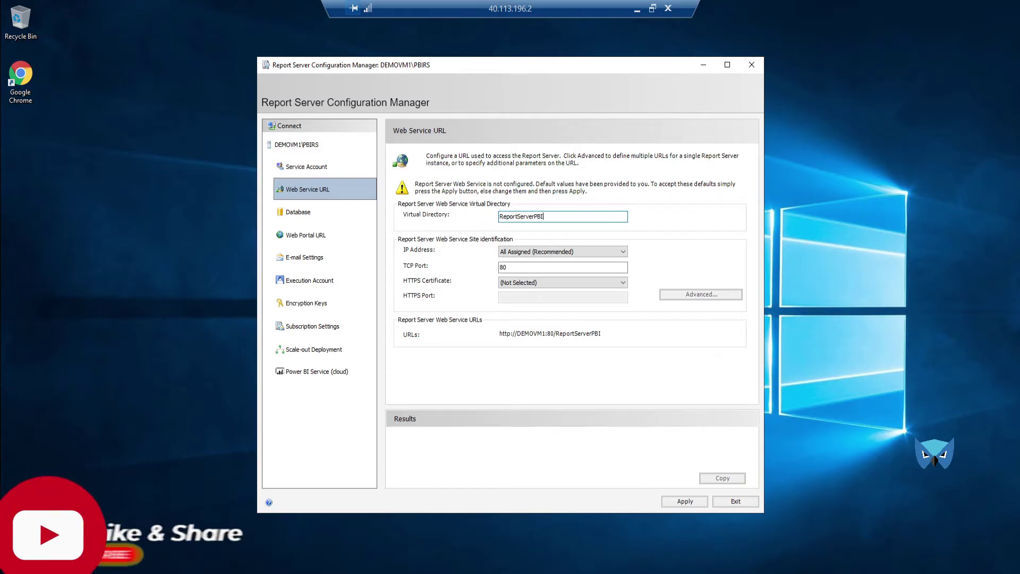
pyautogui.click(673, 503)
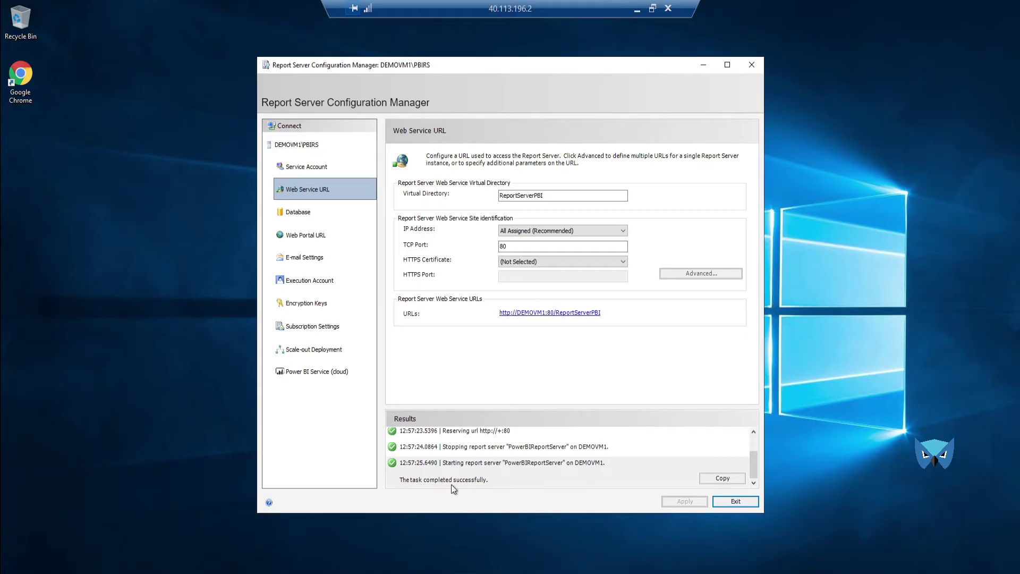
pyautogui.click(300, 213)
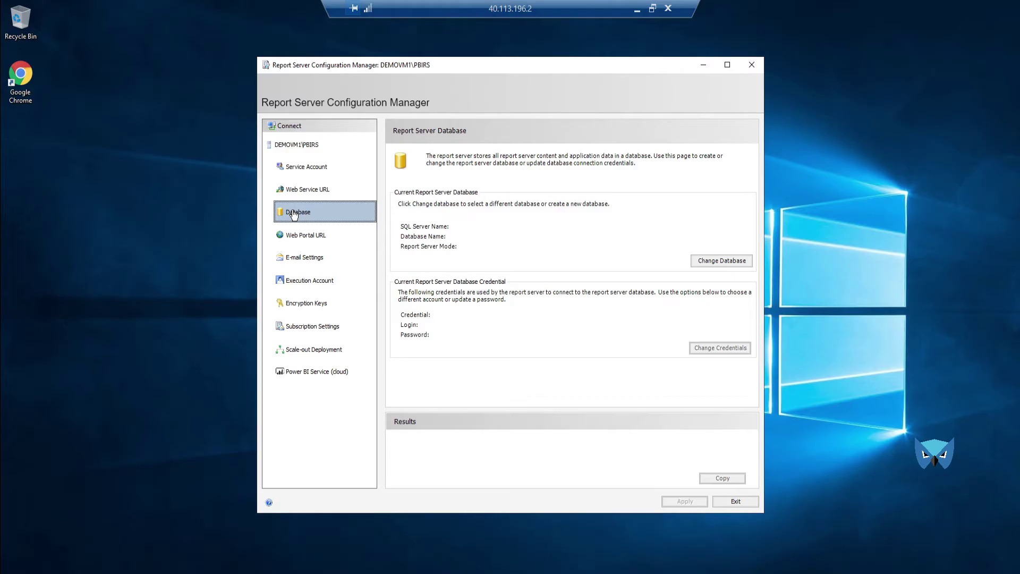
# Step: Start a new report server database on server DEMOVM1\SQL2019TRAINING and test the connection
pyautogui.click(722, 261)
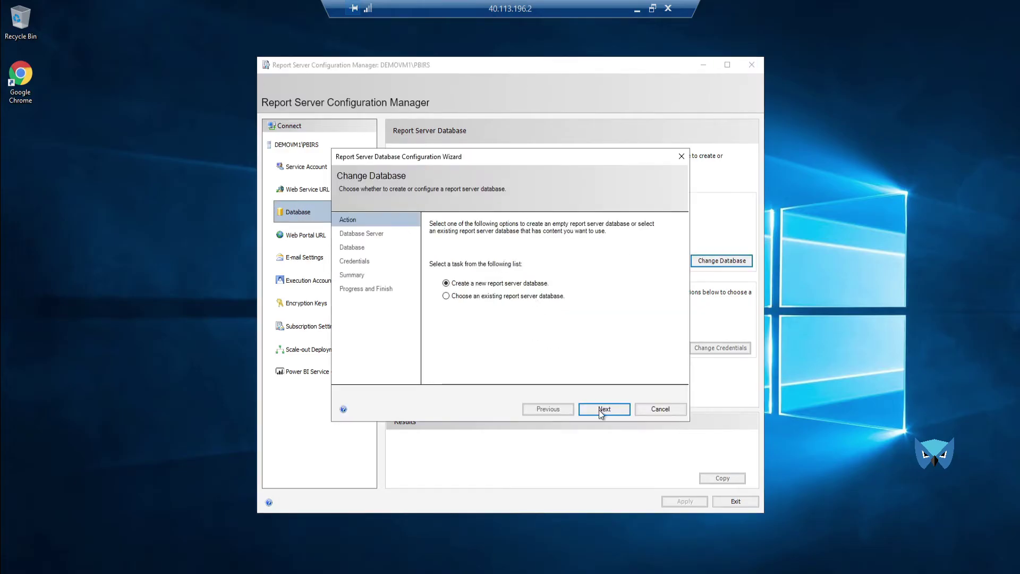
pyautogui.click(598, 409)
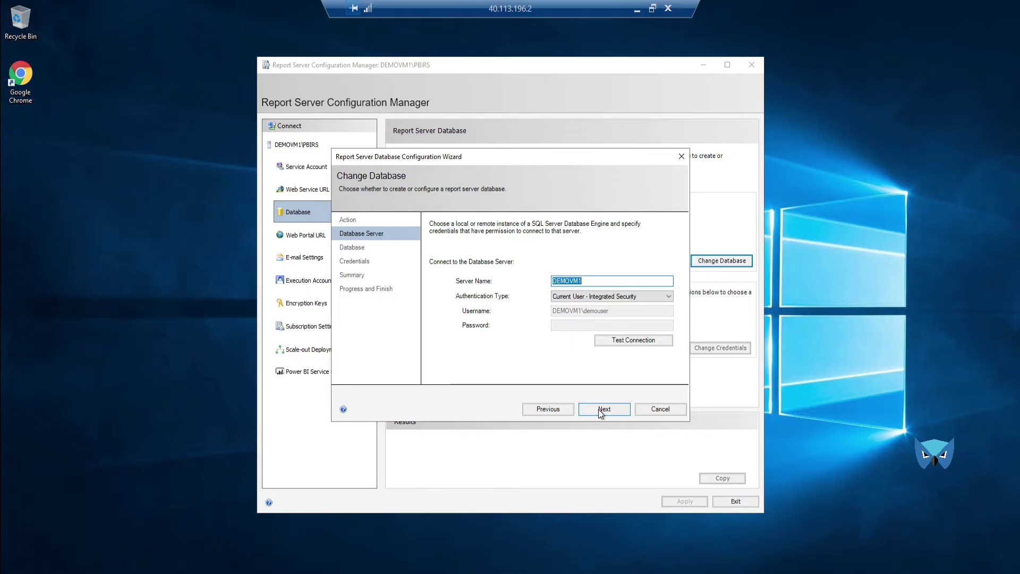
pyautogui.click(597, 281)
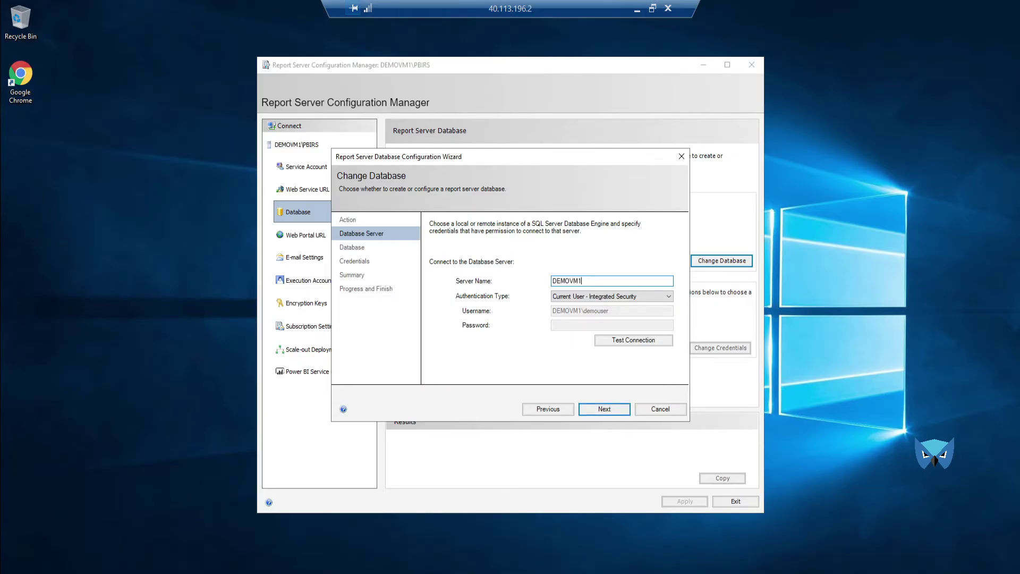
pyautogui.write('\\')
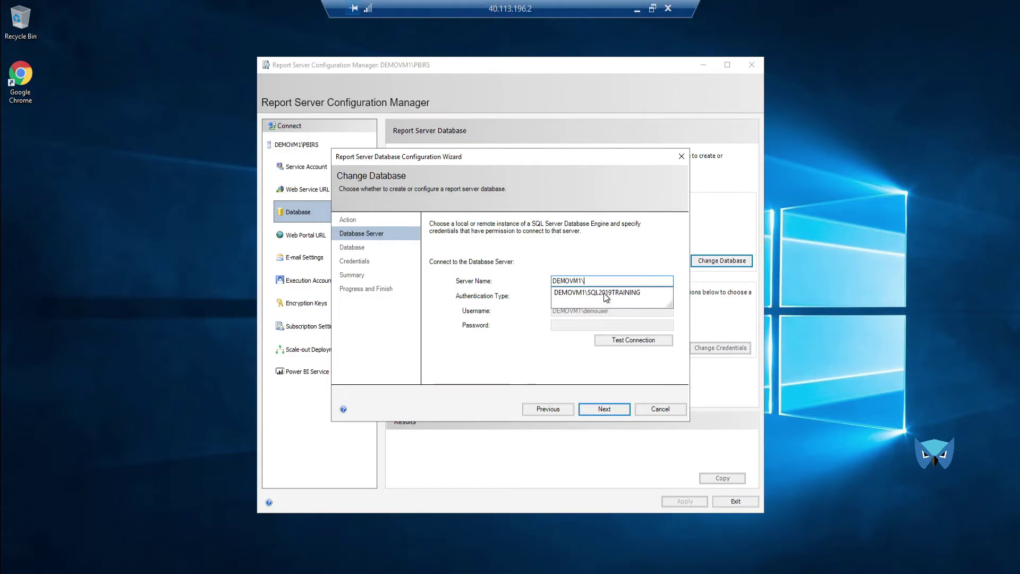
pyautogui.click(603, 293)
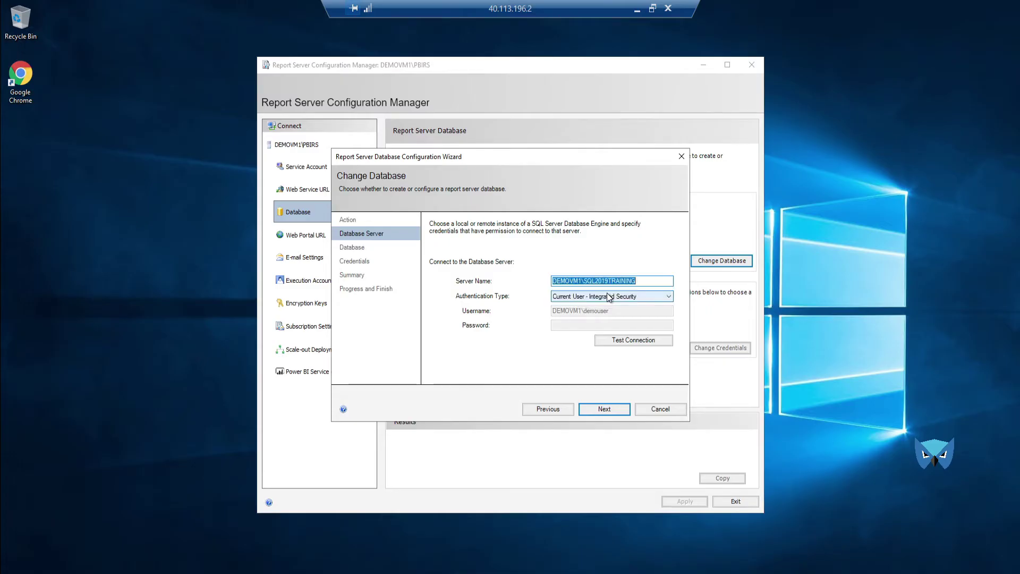
pyautogui.click(619, 342)
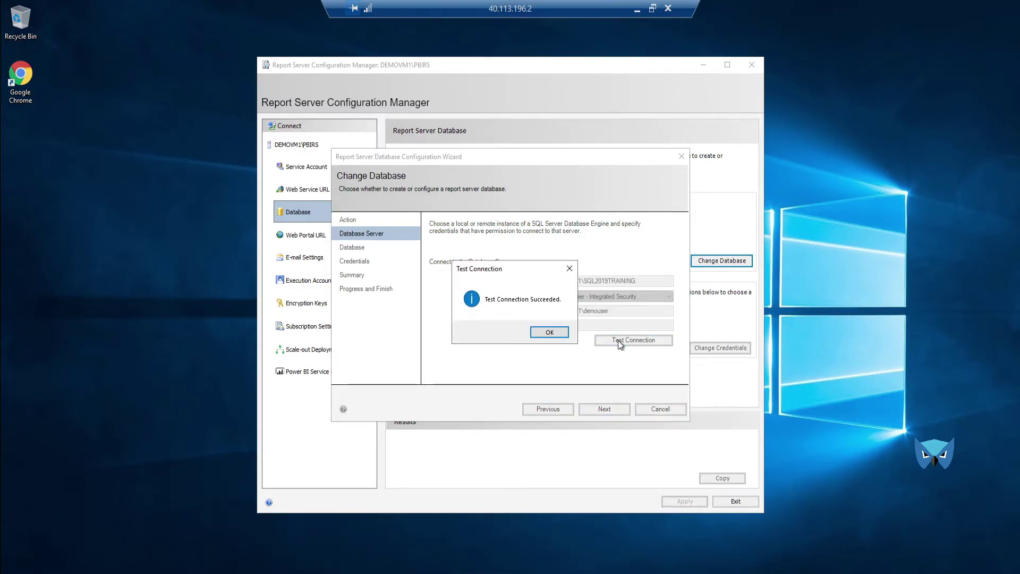
pyautogui.click(550, 332)
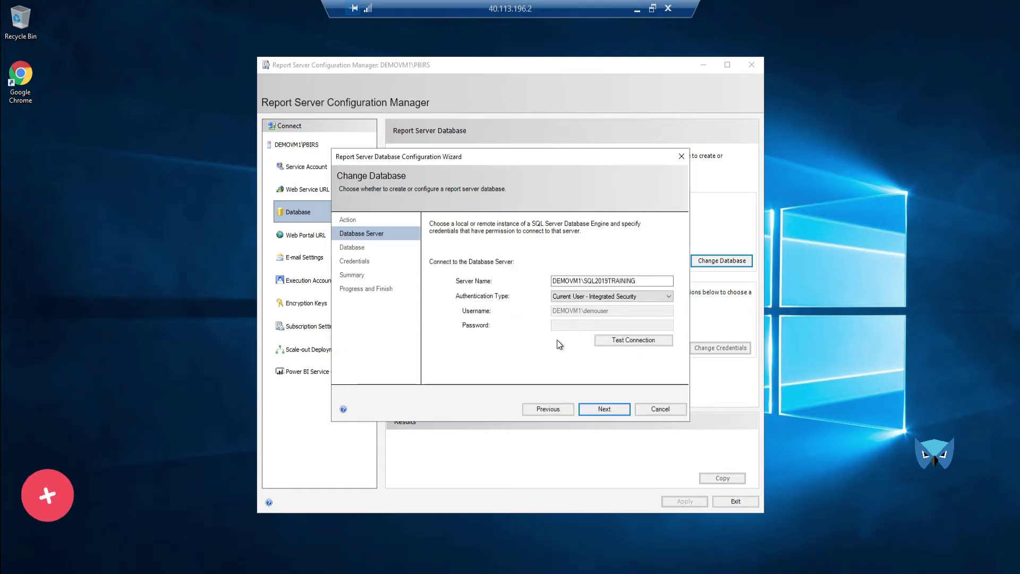
# Step: Name the database ReportServerPBI and choose Windows Credentials authentication
pyautogui.click(603, 409)
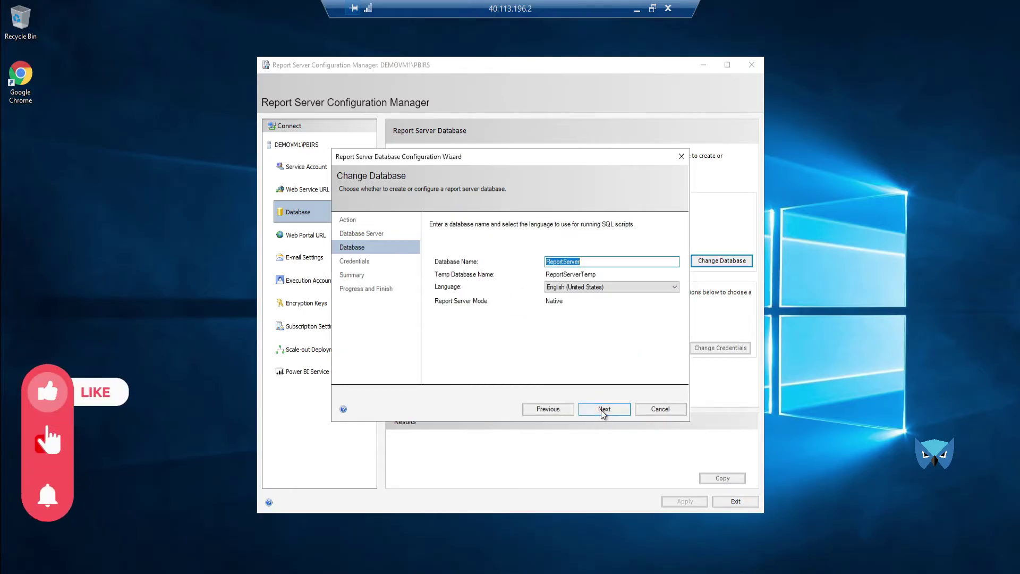
pyautogui.click(596, 261)
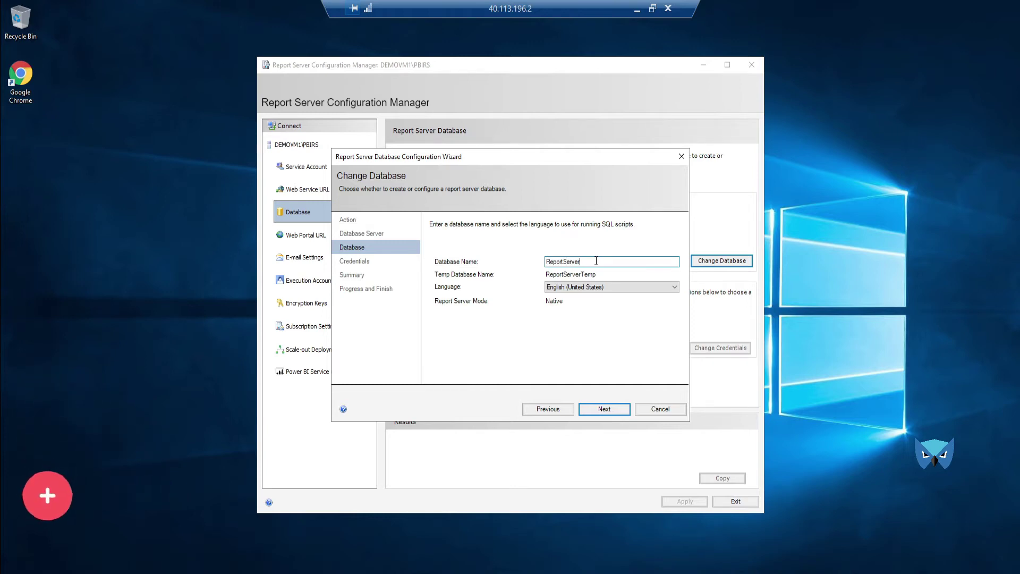
pyautogui.write('PBI')
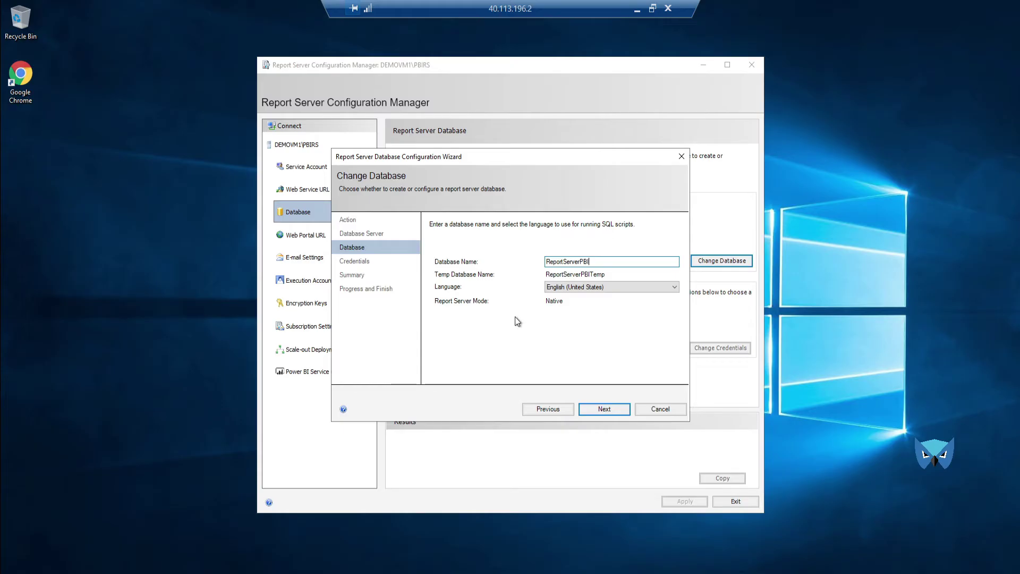
pyautogui.click(604, 408)
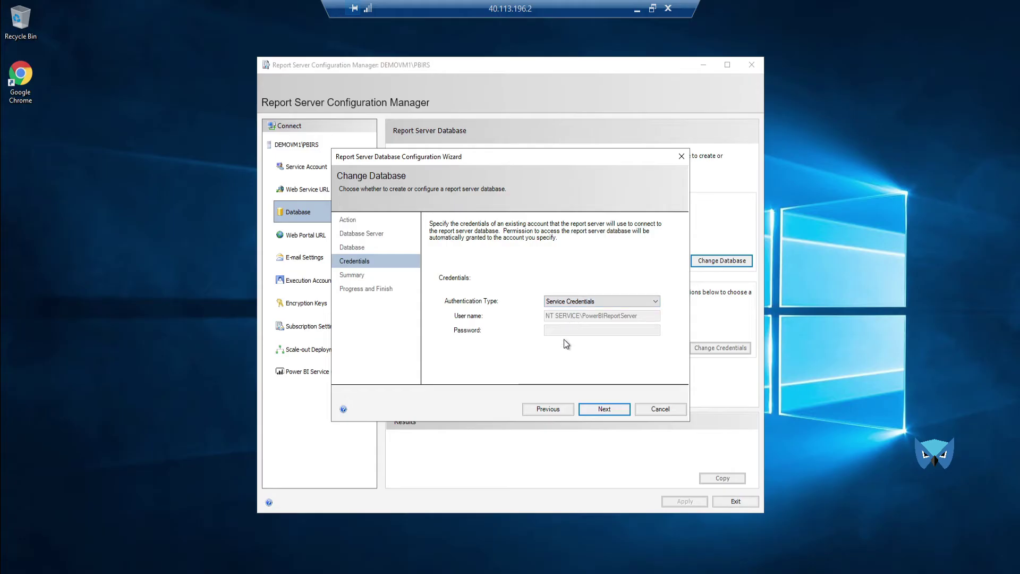
pyautogui.click(570, 302)
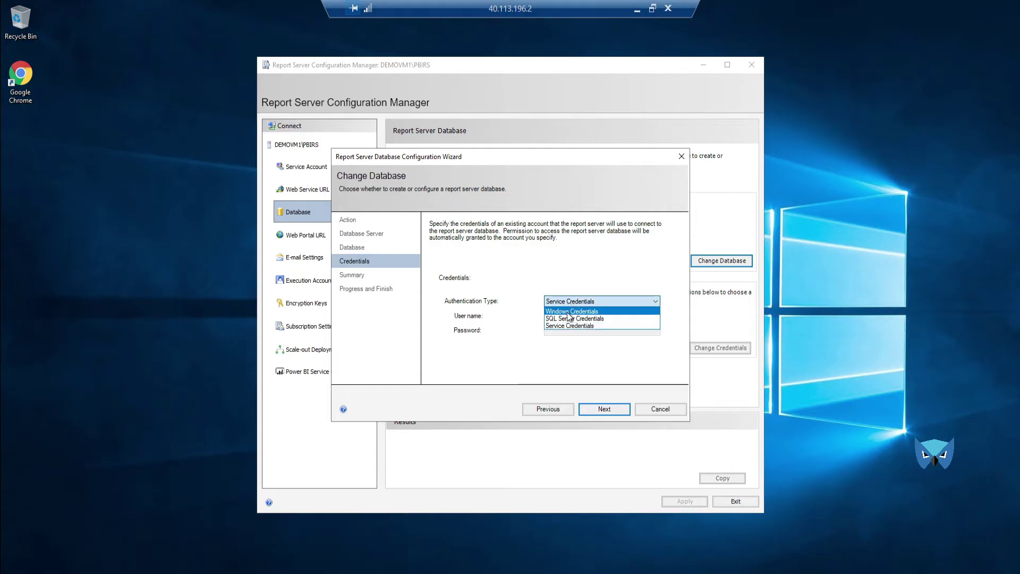
pyautogui.click(568, 313)
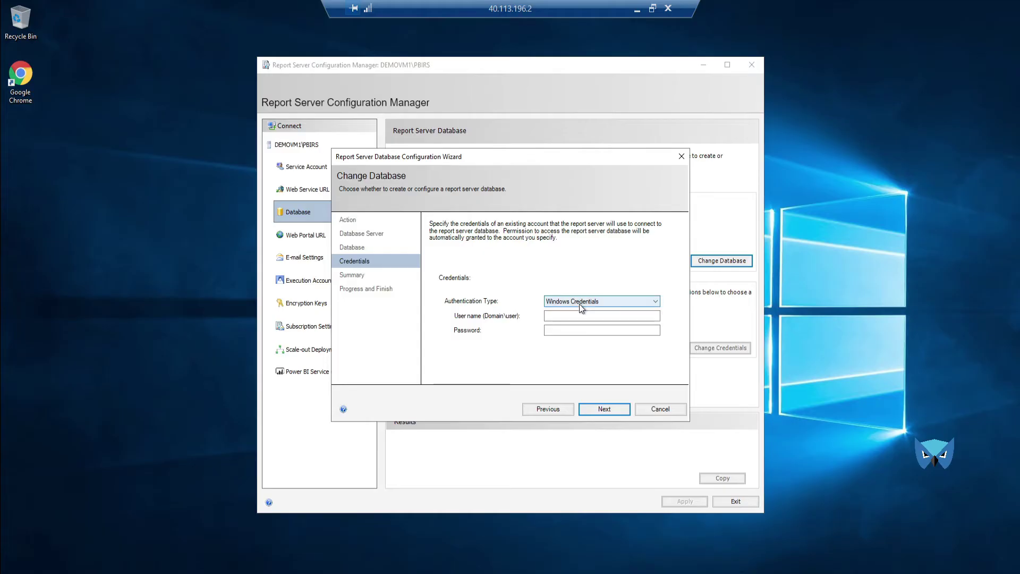
pyautogui.click(579, 304)
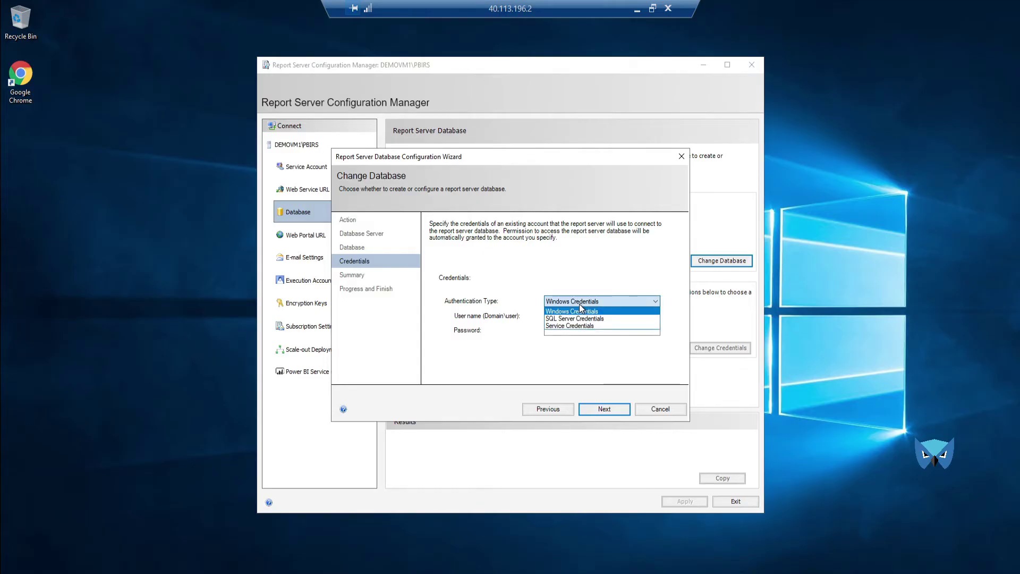
pyautogui.click(579, 305)
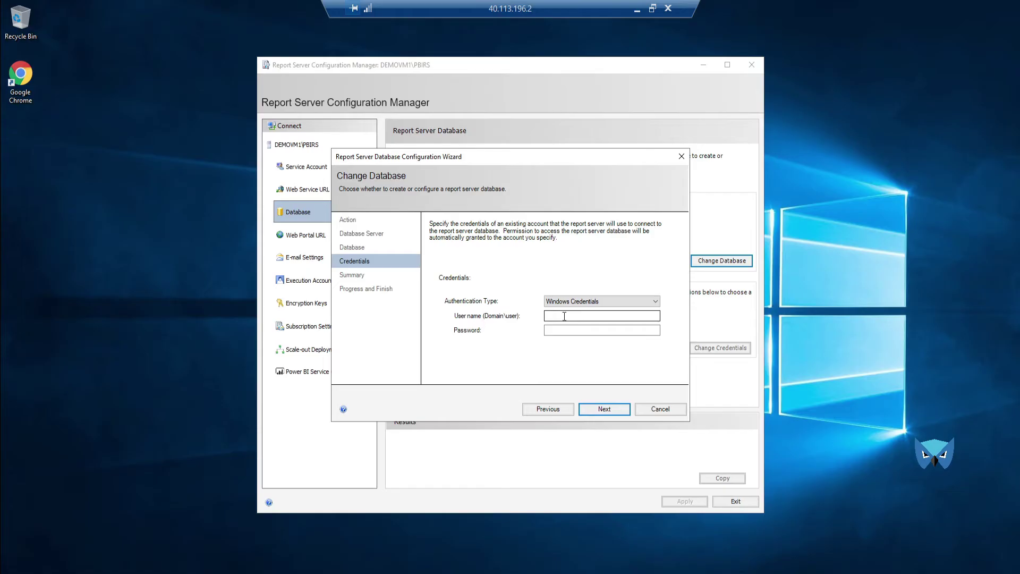
# Step: Recheck the DEMOVM1\SQL2019TRAINING server name, then reselect Windows Credentials authentication
pyautogui.click(547, 409)
pyautogui.click(548, 409)
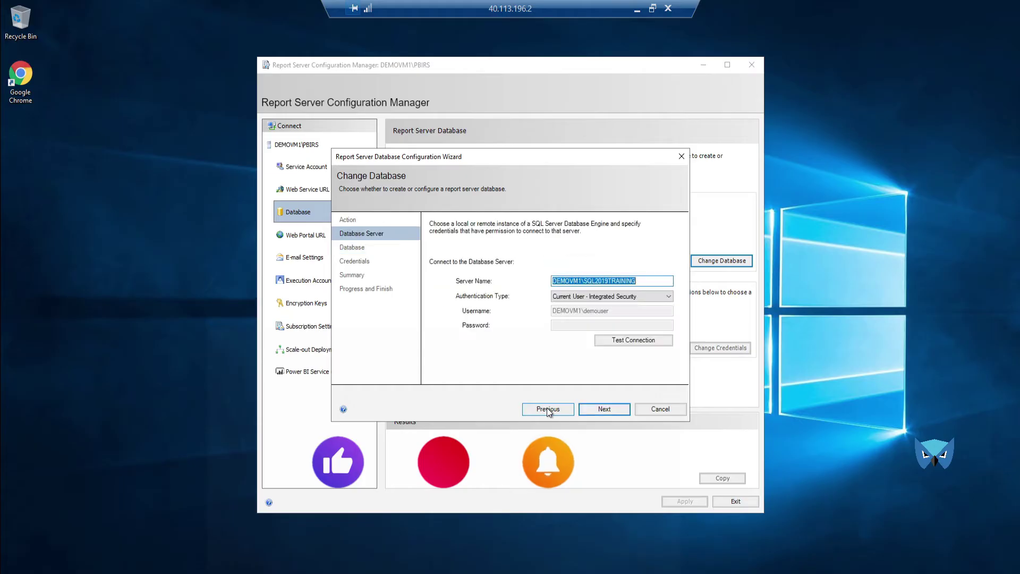
pyautogui.click(580, 281)
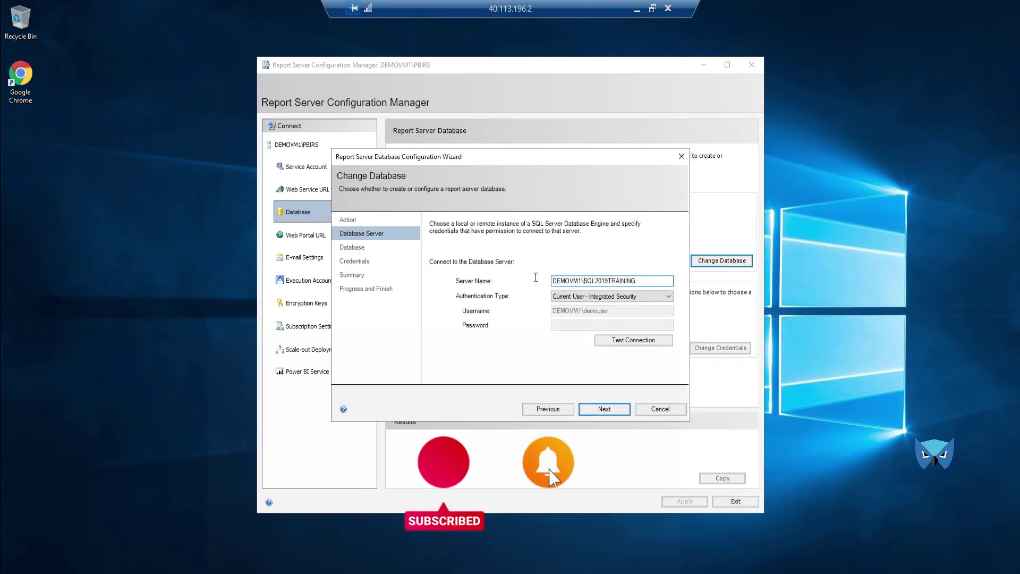
pyautogui.hotkey('shift', 'Home')
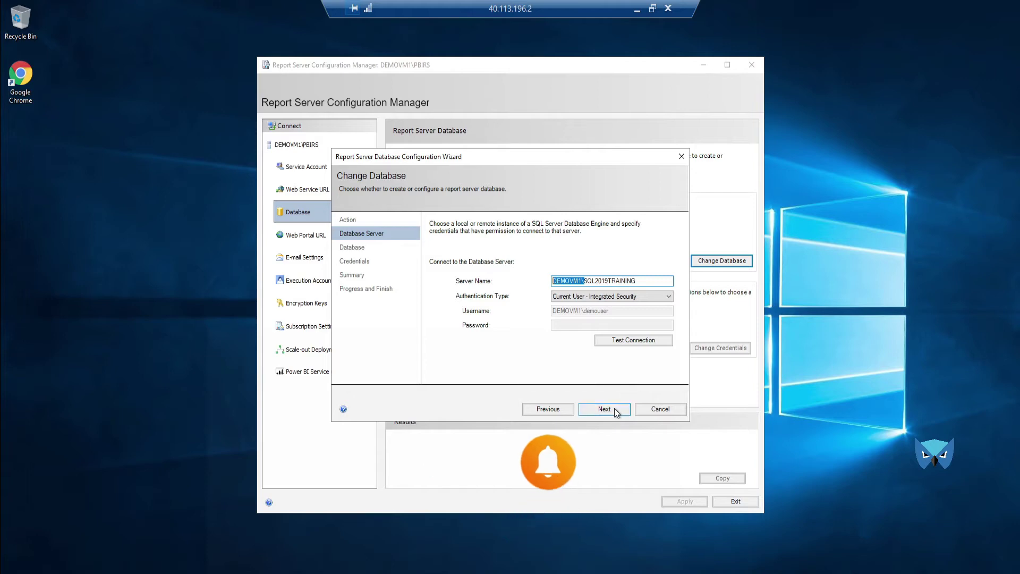
pyautogui.click(604, 409)
pyautogui.click(604, 409)
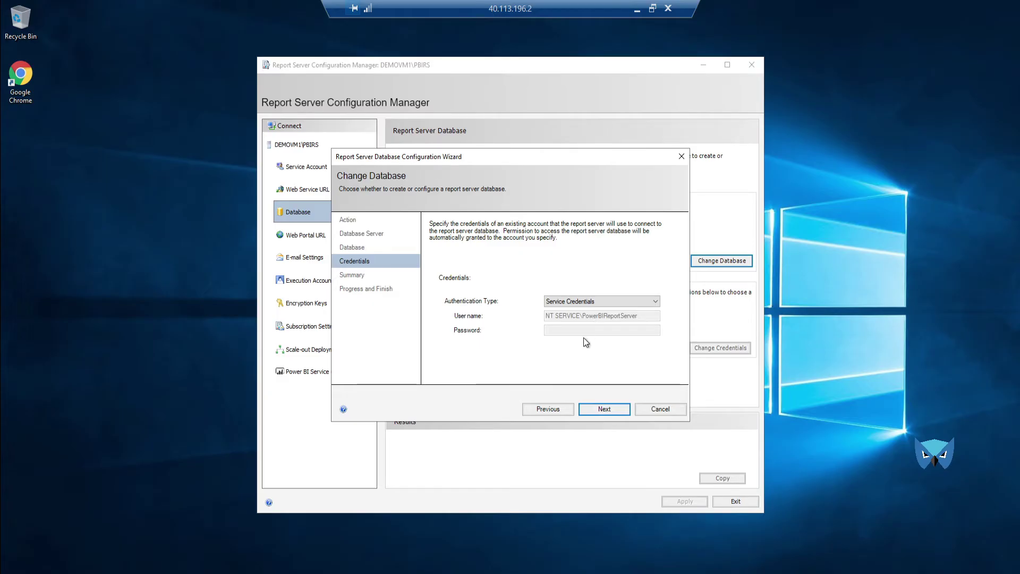
pyautogui.click(590, 301)
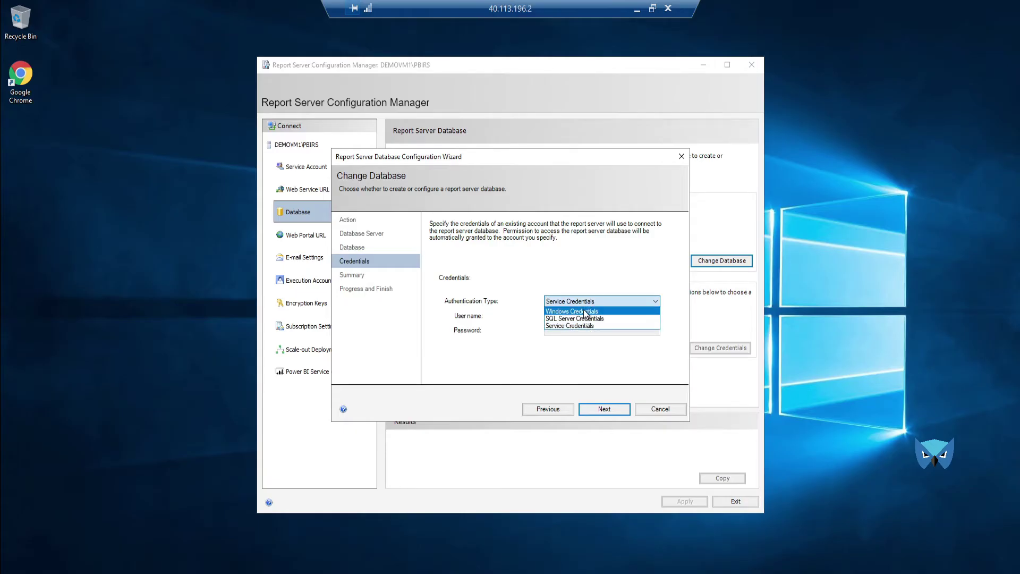
pyautogui.click(583, 310)
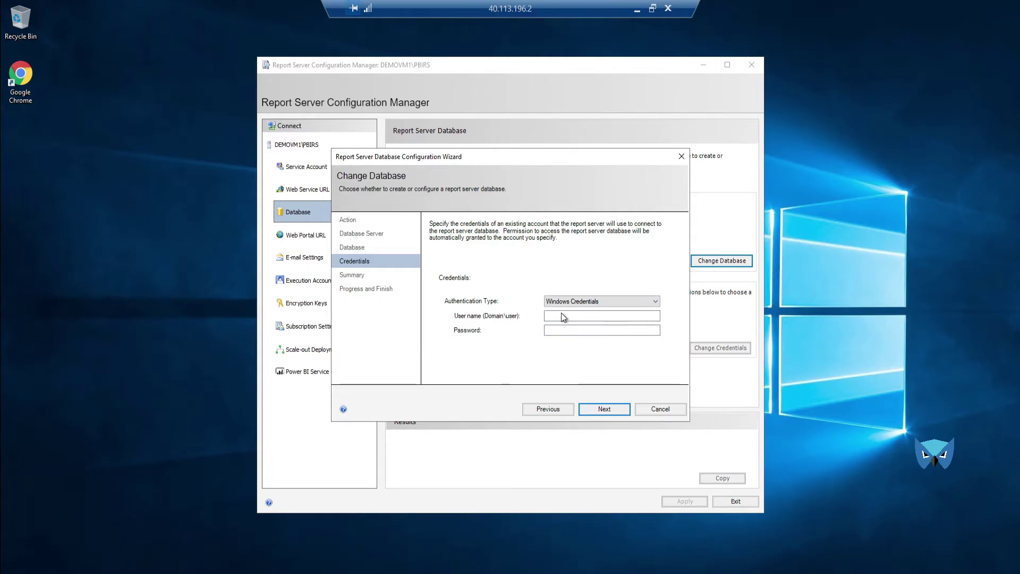
# Step: Enter the DEMOVM1 domain account and its password, then create the ReportServerPBI database
pyautogui.click(559, 316)
pyautogui.write('DEMOVM1\\demouser')
pyautogui.press('Tab')
pyautogui.write('p')
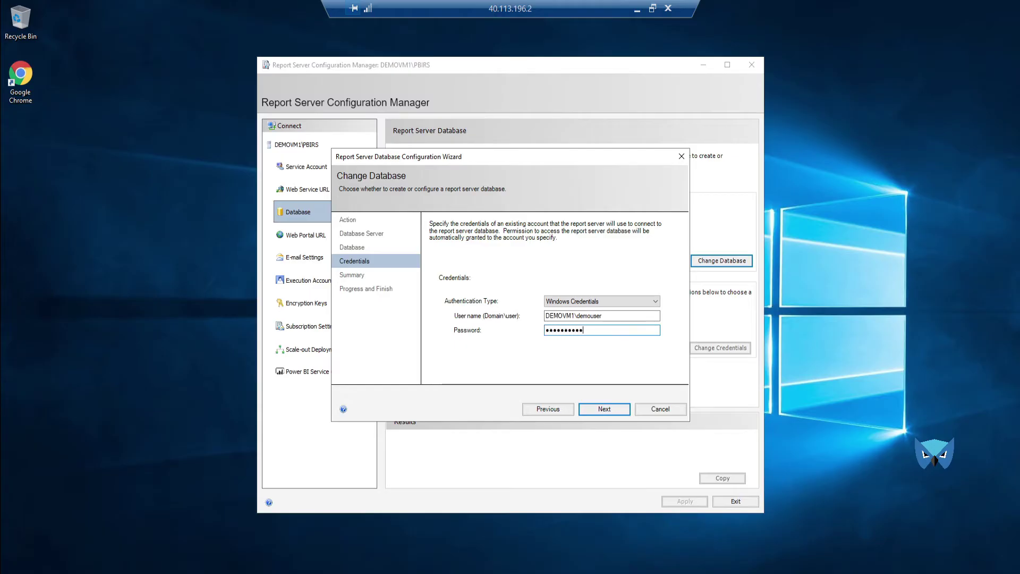
pyautogui.write('••')
pyautogui.click(616, 409)
pyautogui.click(619, 409)
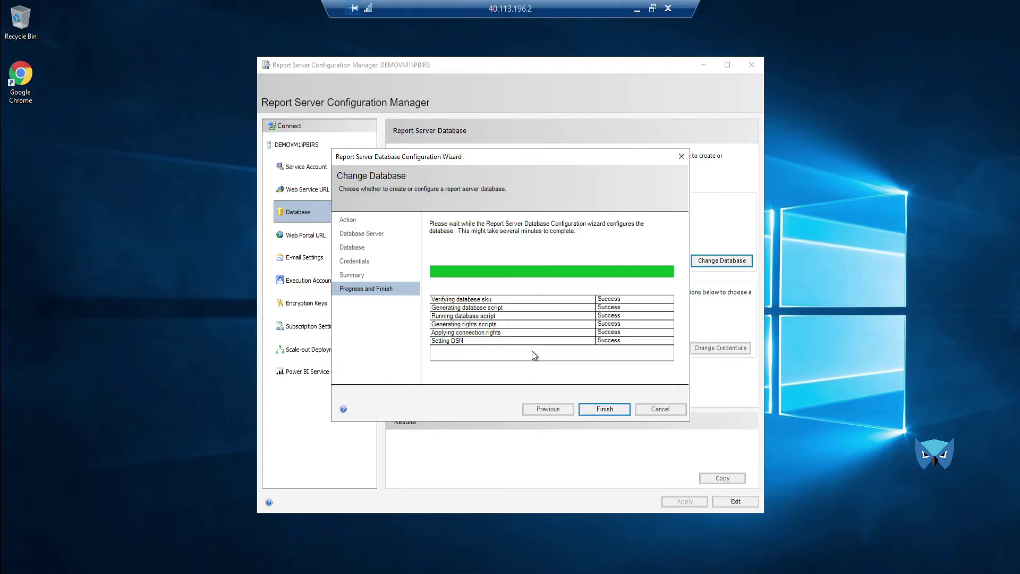
pyautogui.click(603, 409)
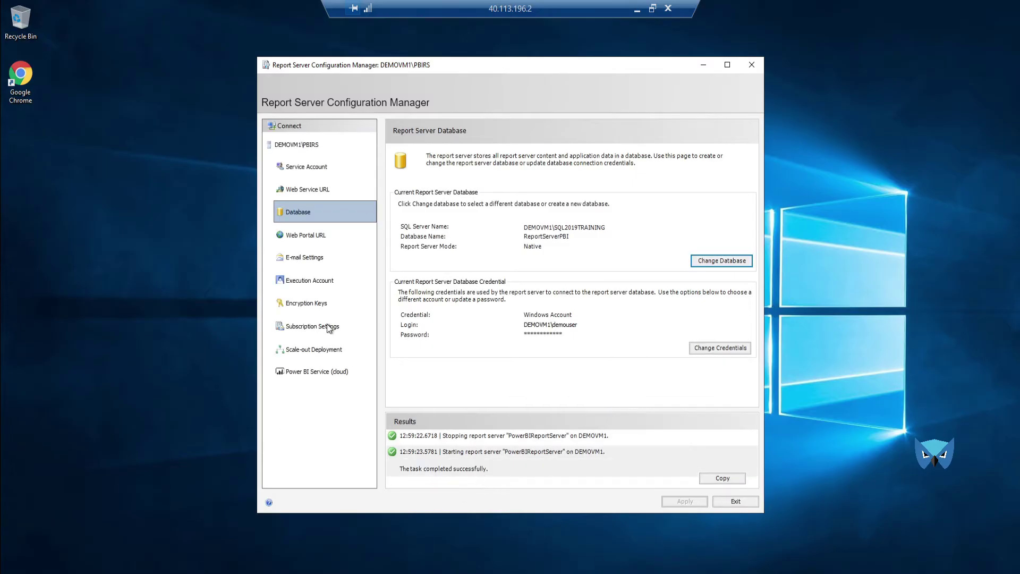
# Step: Set the web portal virtual directory to ReportsPBI and apply it
pyautogui.click(308, 235)
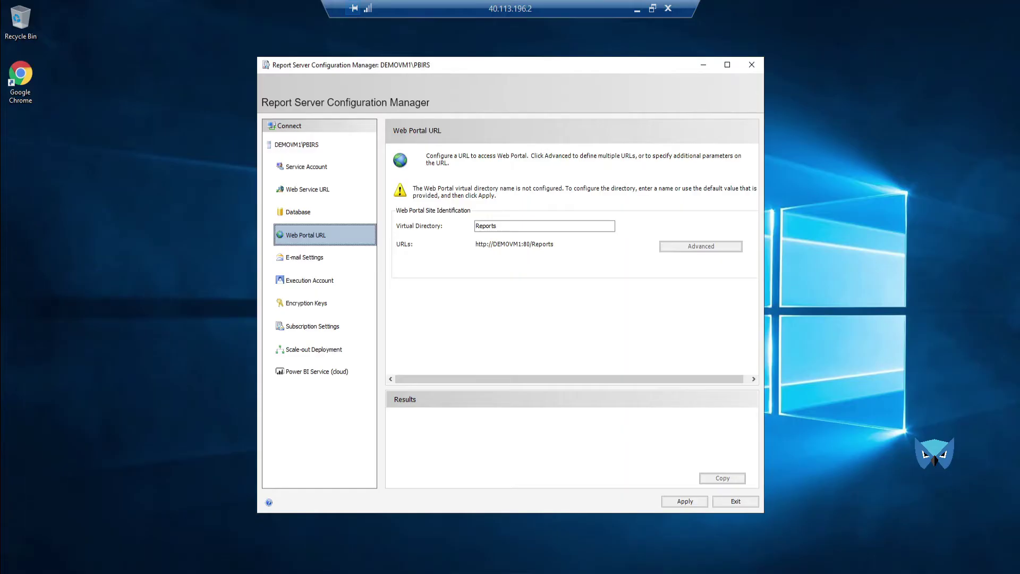
pyautogui.click(520, 226)
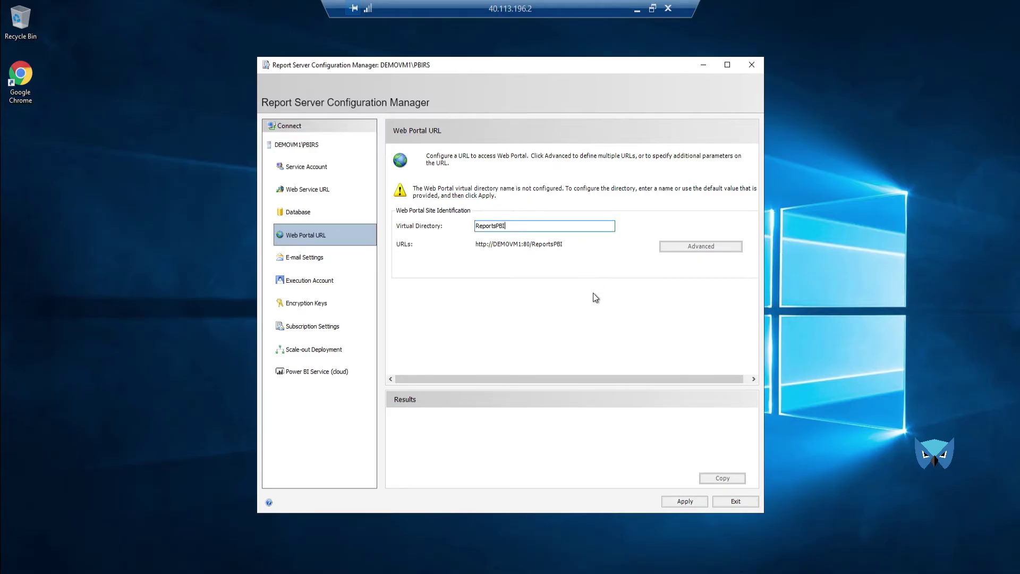
pyautogui.click(686, 502)
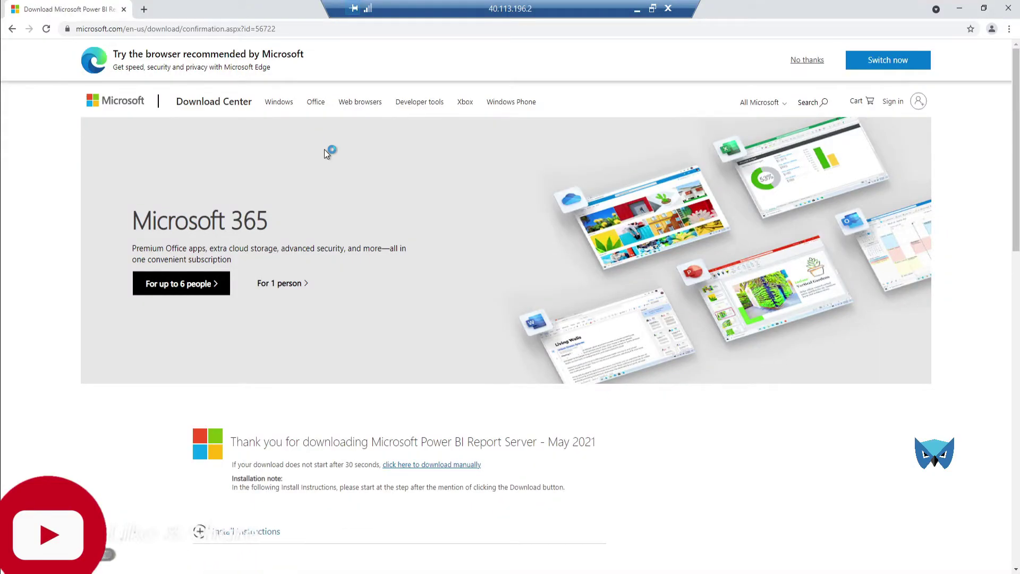
# Step: Copy the ReportsPBI portal address from Internet Explorer
pyautogui.press('super+Down')
pyautogui.click(640, 30)
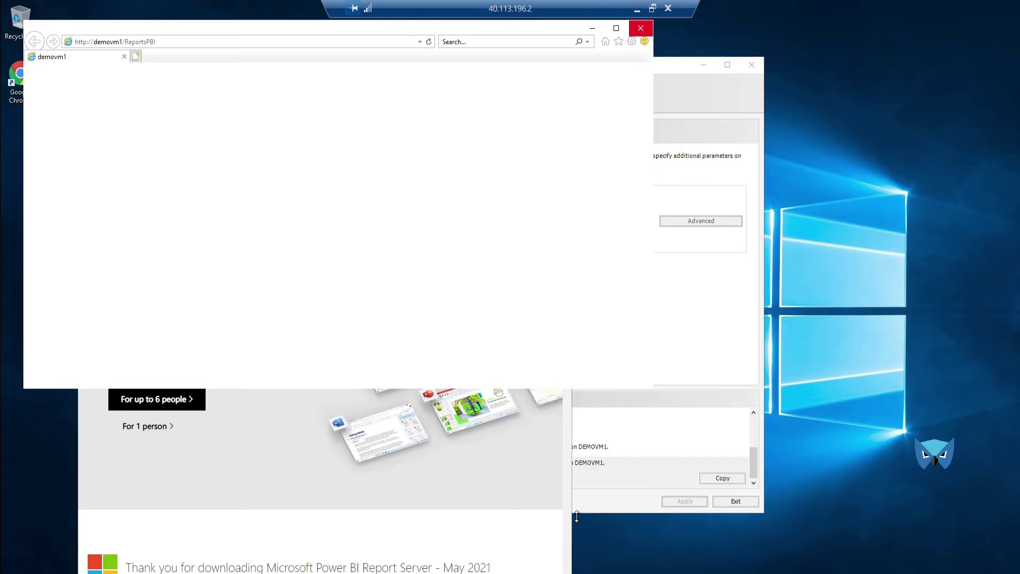
pyautogui.click(161, 42)
pyautogui.hotkey('ctrl', 'c')
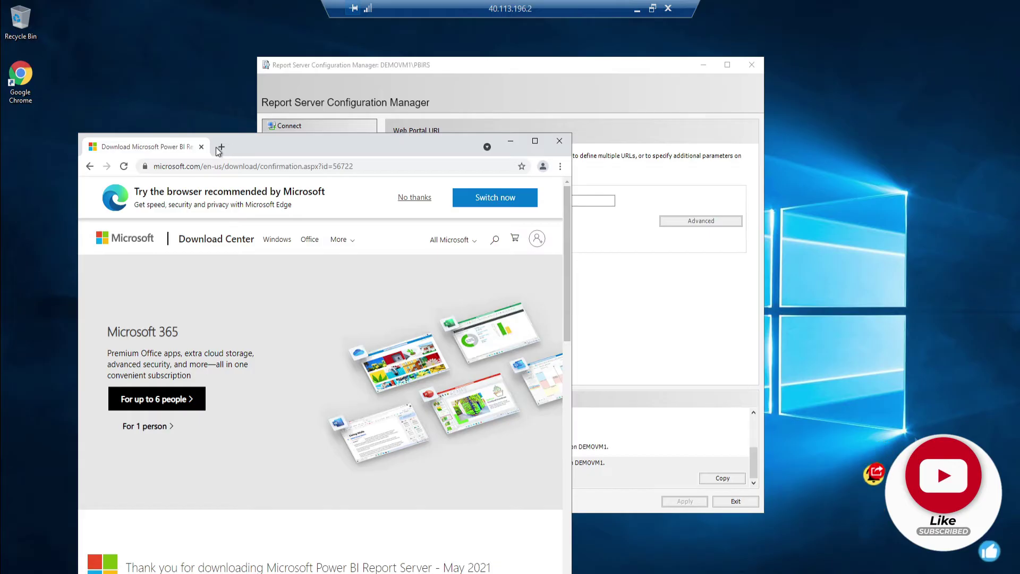
pyautogui.click(221, 147)
pyautogui.hotkey('ctrl', 'v')
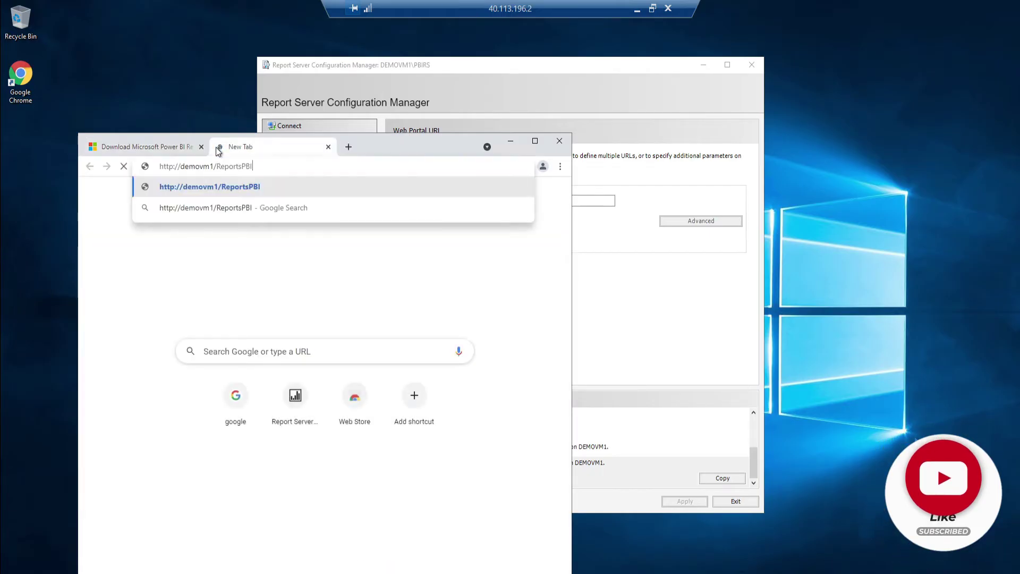
pyautogui.press('Return')
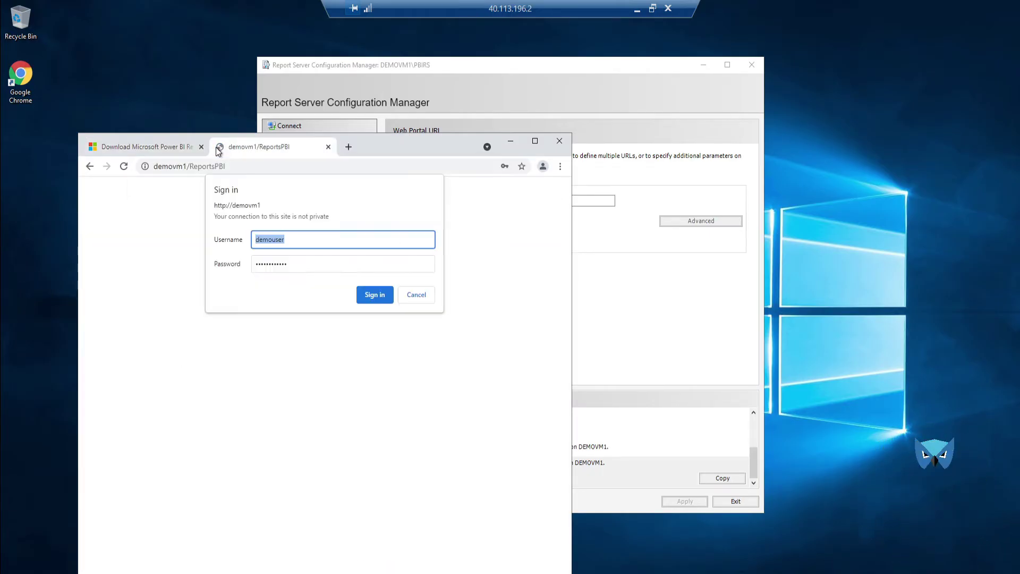
pyautogui.click(366, 295)
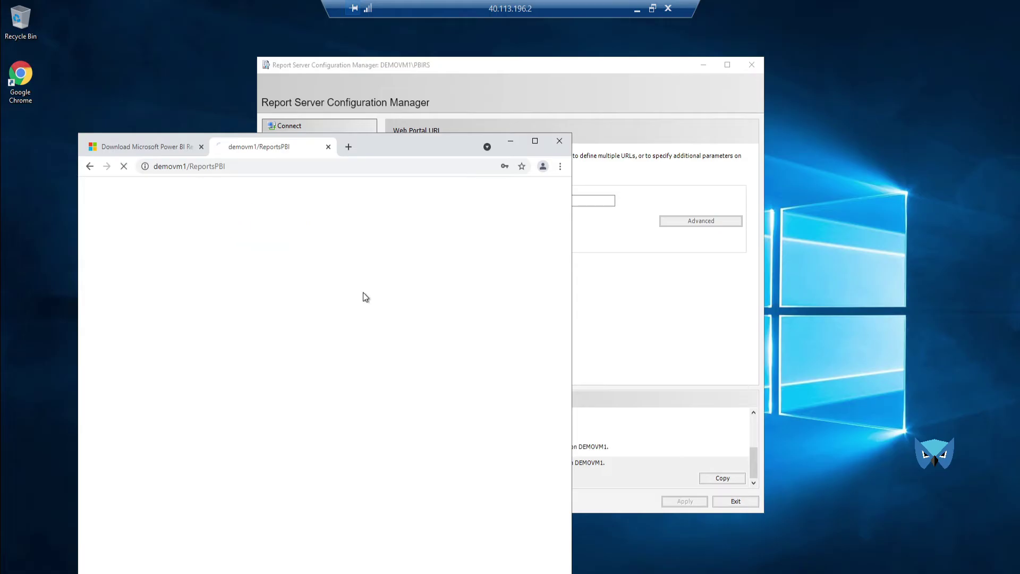
pyautogui.click(533, 142)
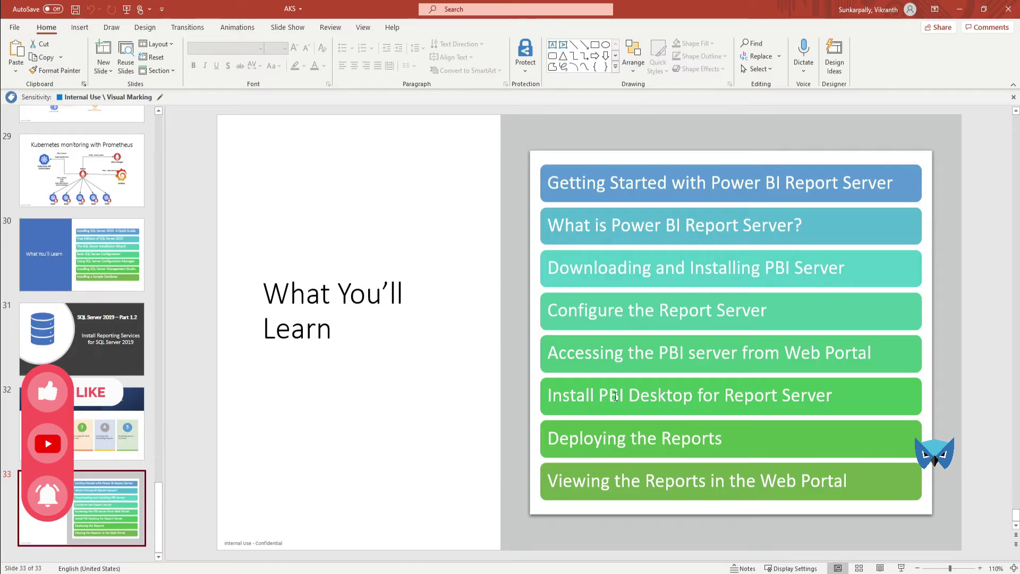
# Step: Download the 64-bit PBIDesktopRS_x64.msi Power BI Desktop for Report Server installer
pyautogui.click(959, 9)
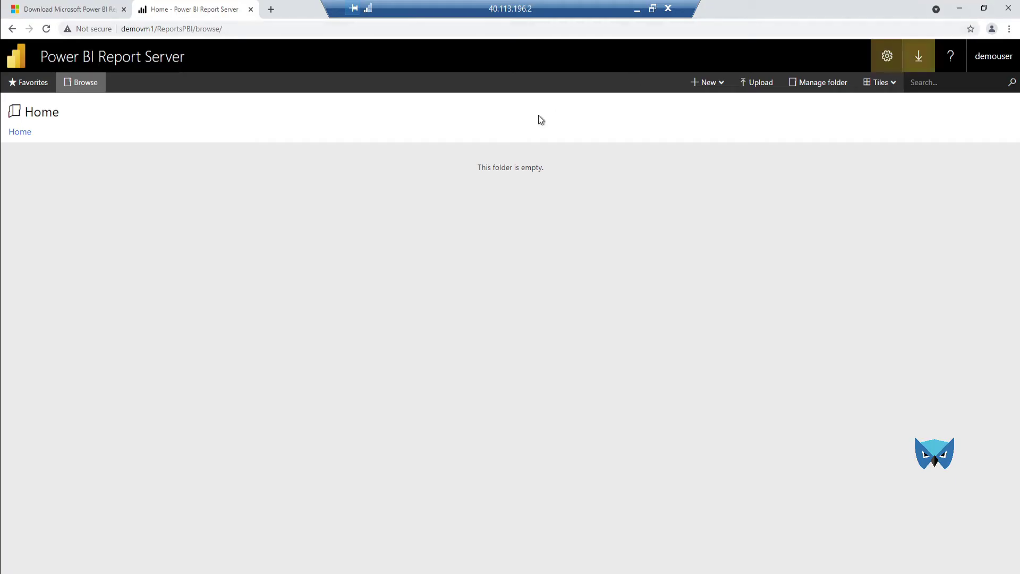
pyautogui.click(919, 58)
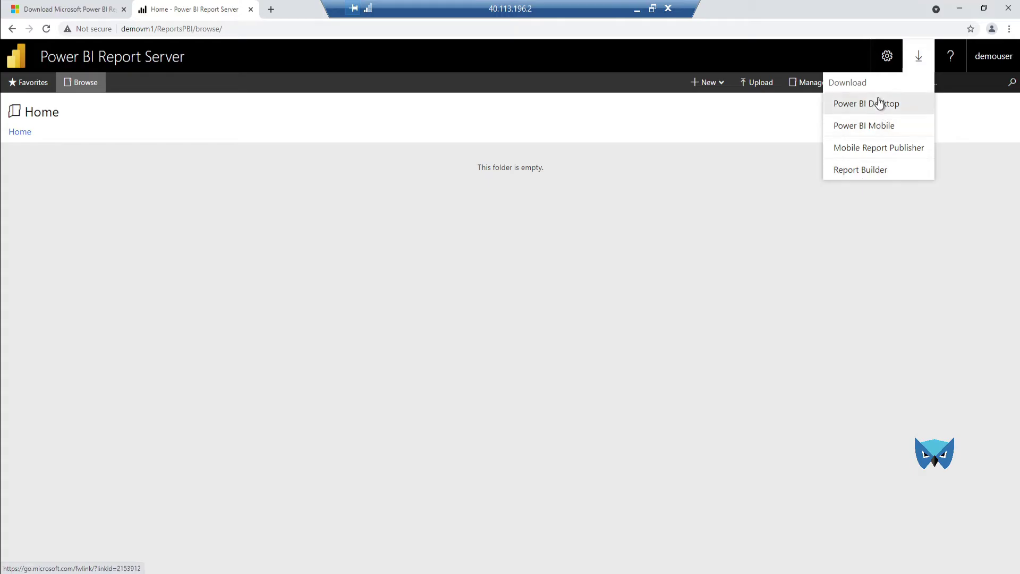
pyautogui.click(879, 103)
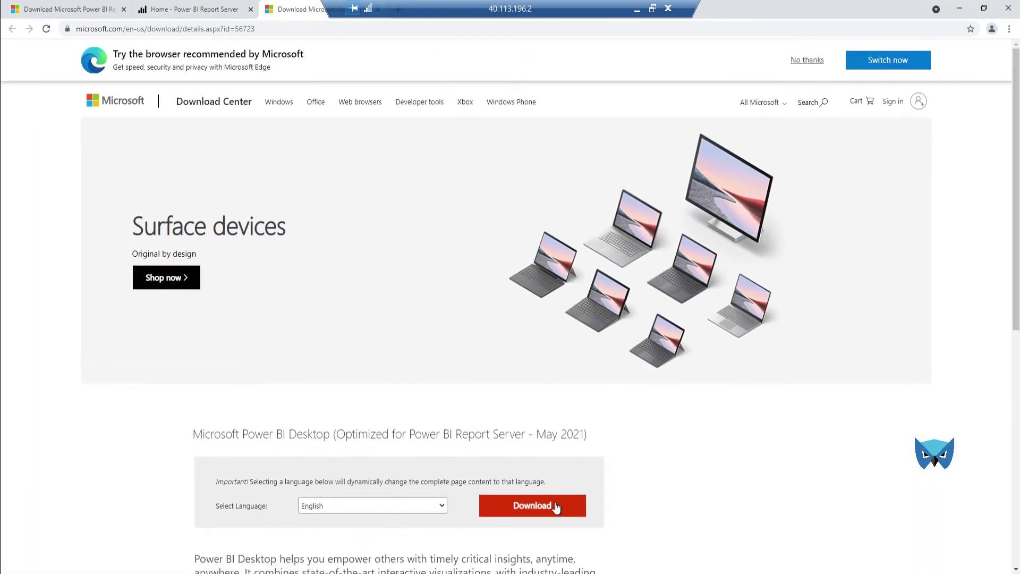
pyautogui.click(554, 506)
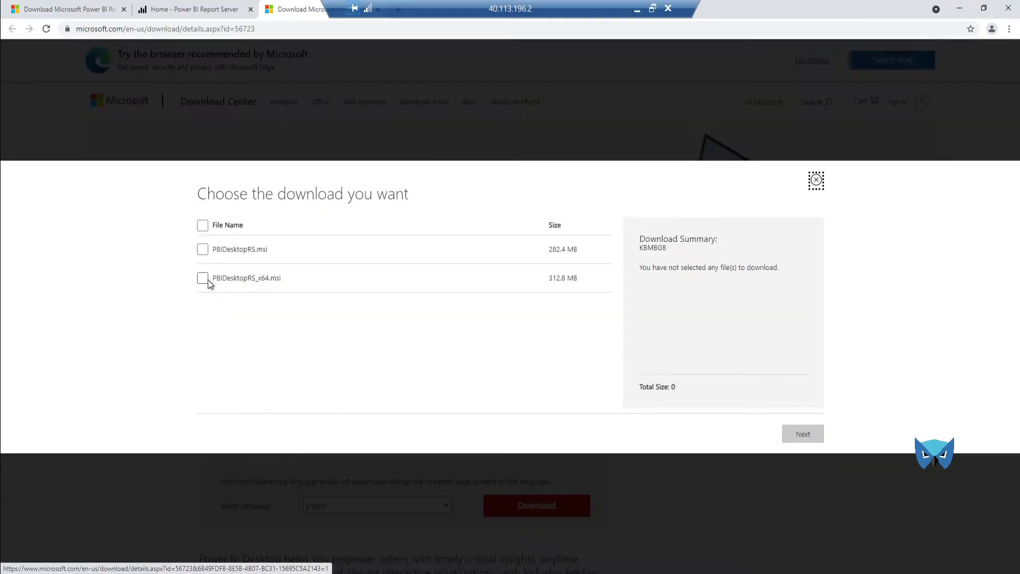
pyautogui.click(207, 279)
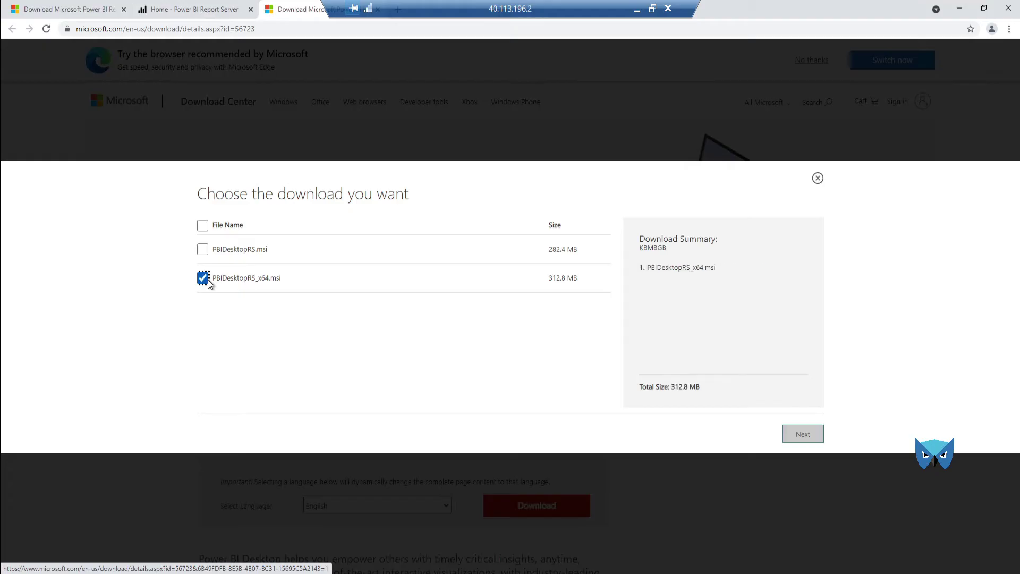
pyautogui.click(798, 440)
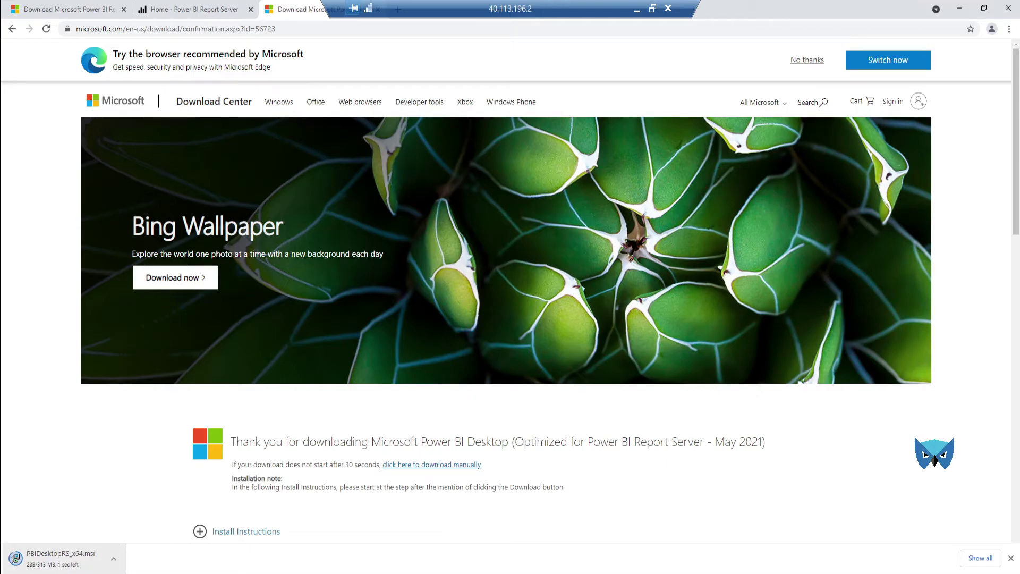
# Step: Install Power BI Desktop from PBIDesktopRS_x64.msi, accepting the license and default folder
pyautogui.click(74, 560)
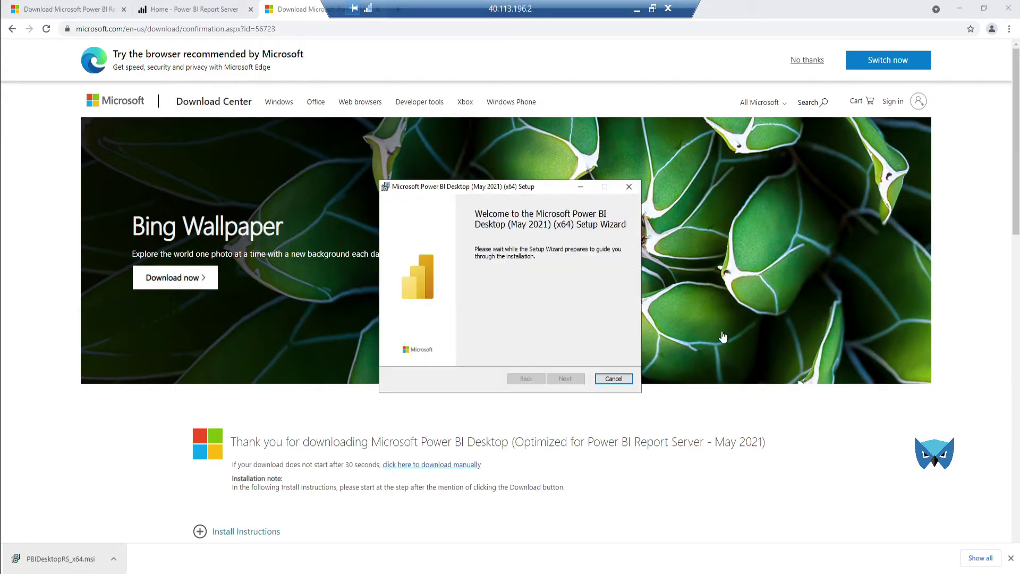
pyautogui.click(566, 379)
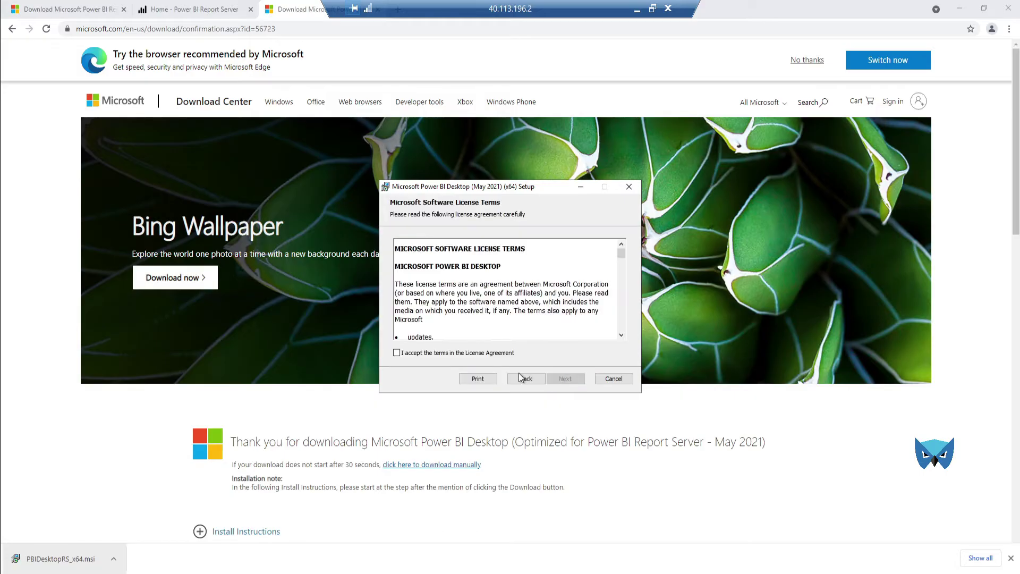
pyautogui.hotkey('alt', 'a')
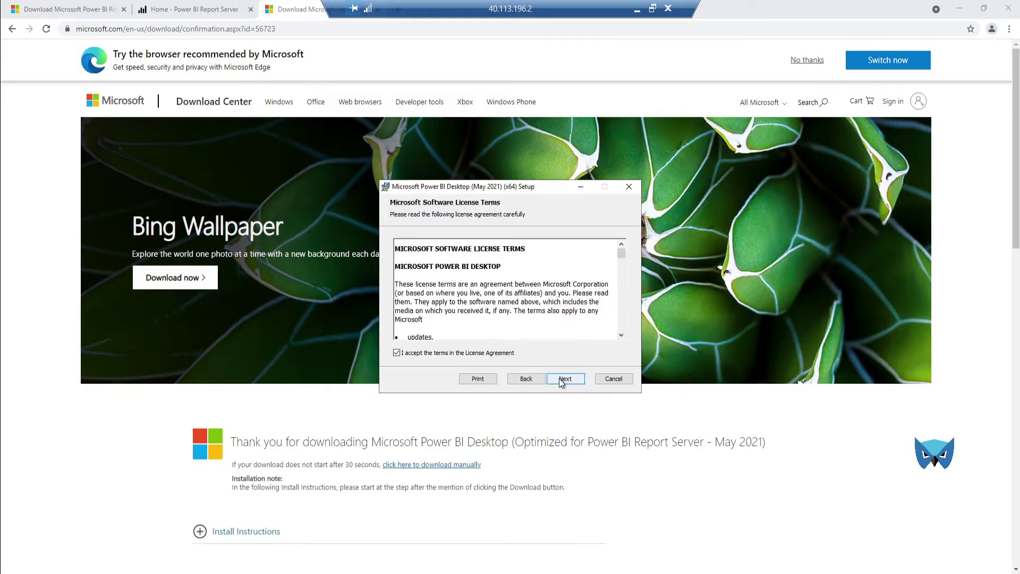
pyautogui.click(565, 379)
pyautogui.click(564, 379)
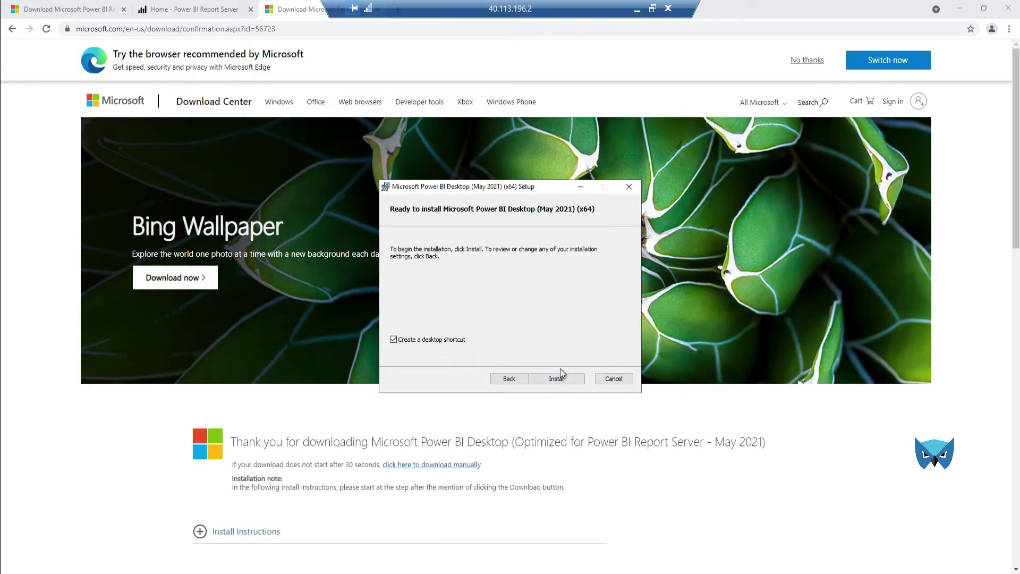
pyautogui.click(555, 379)
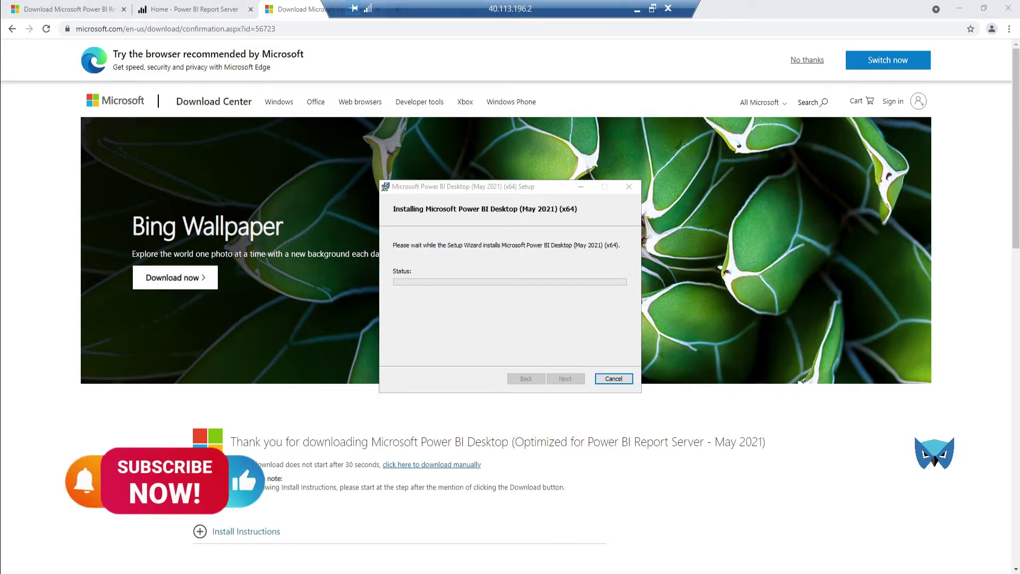
# Step: Launch SQL Server Management Studio from the Start menu and close Report Server Configuration Manager
pyautogui.press('super')
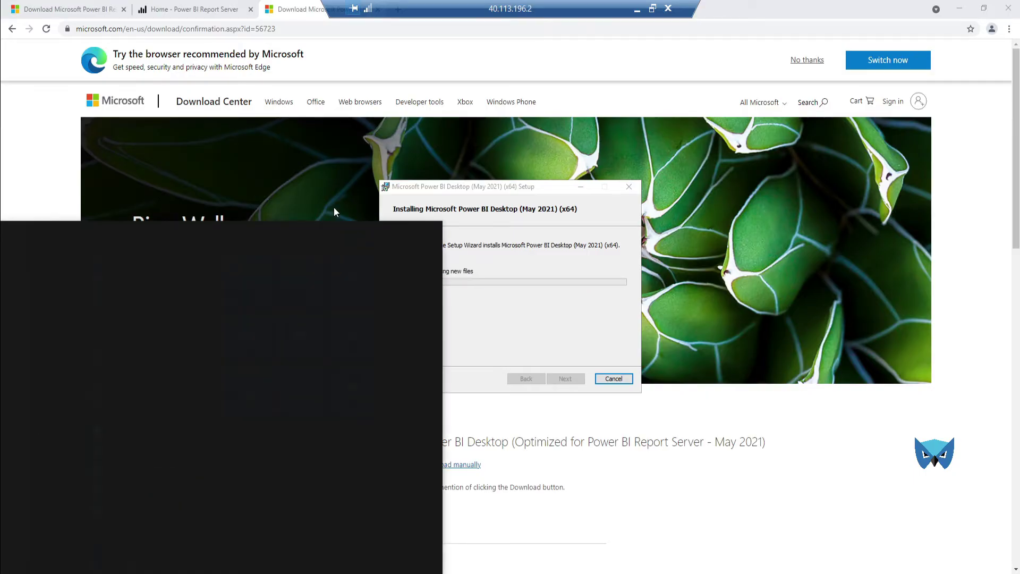
pyautogui.write('sql ser')
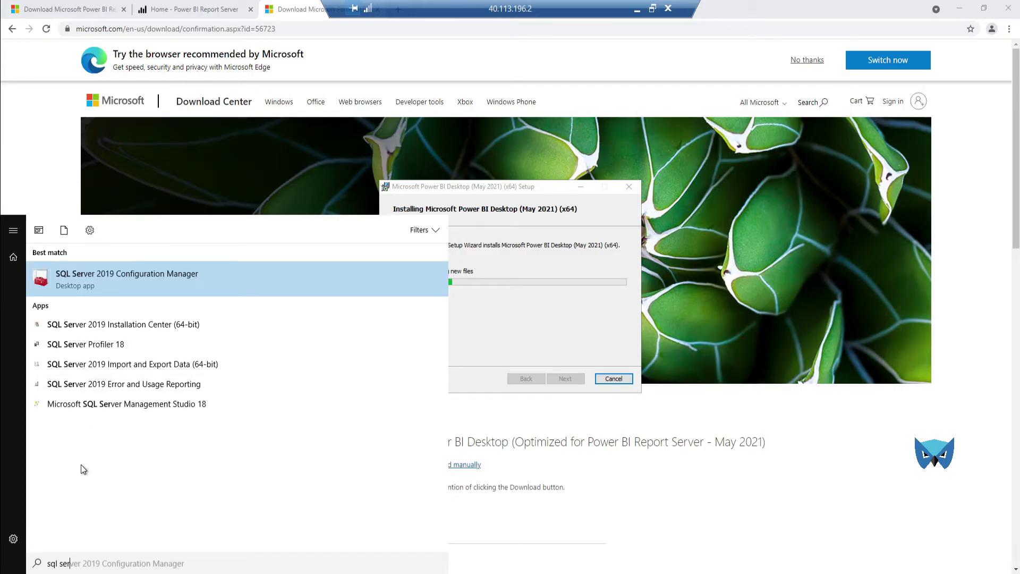
pyautogui.press('Escape')
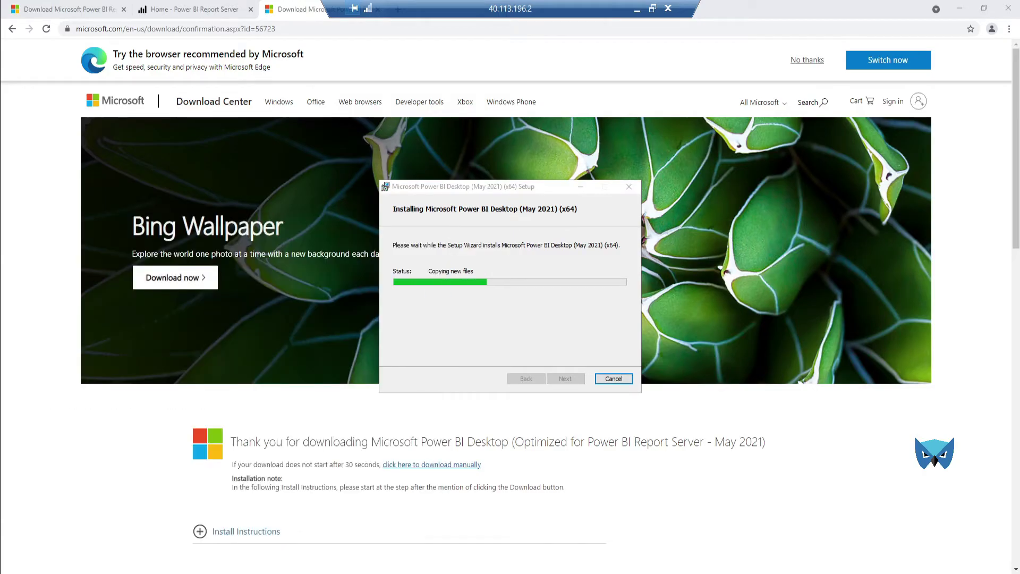
pyautogui.press('super')
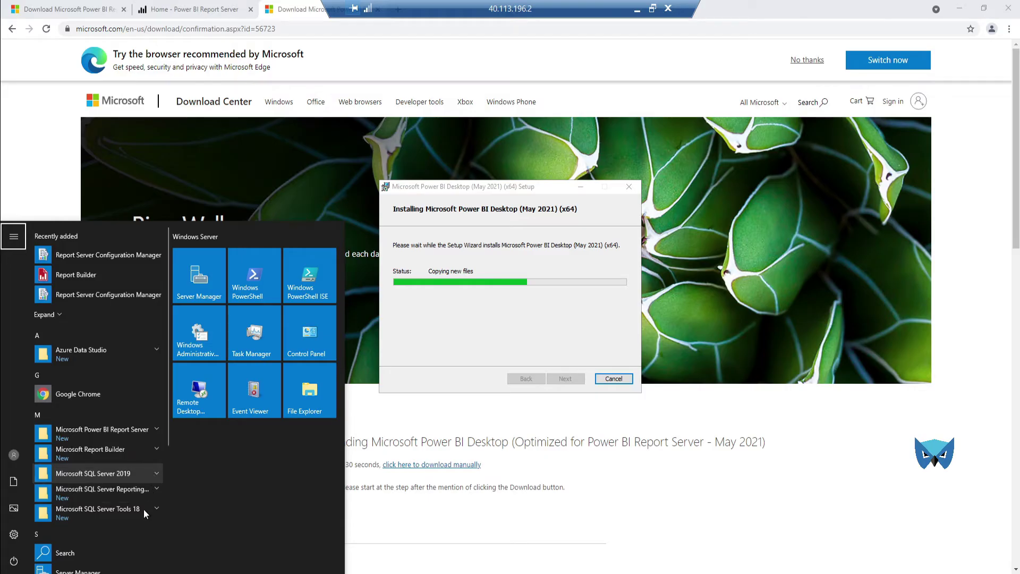
pyautogui.click(143, 509)
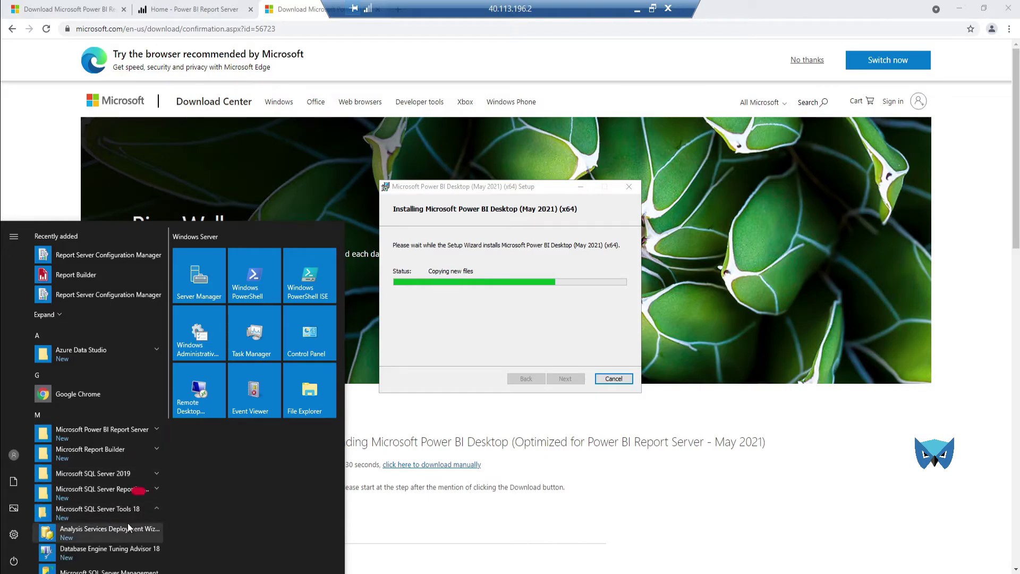
pyautogui.scroll(-1, 127, 523)
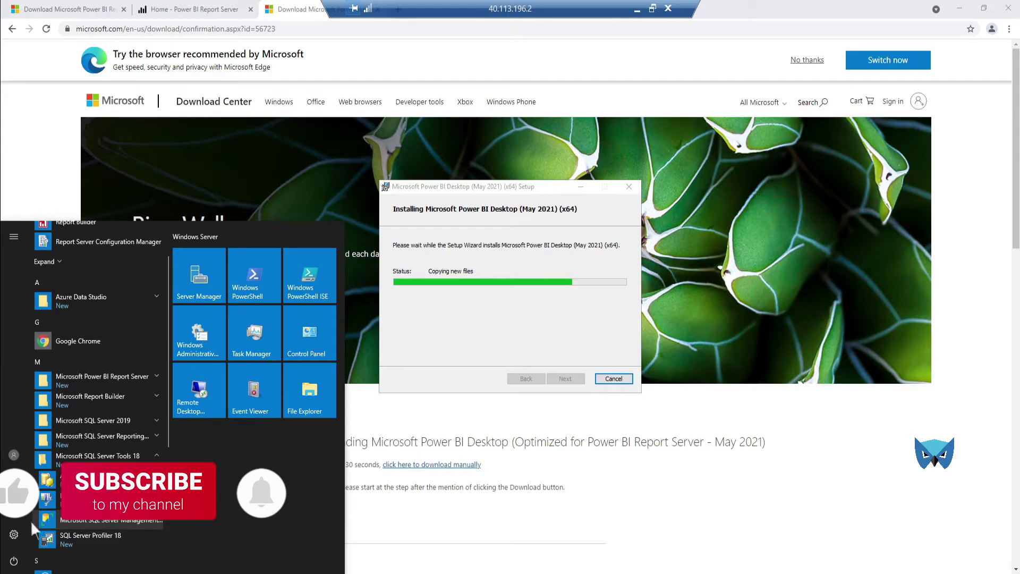
pyautogui.click(128, 523)
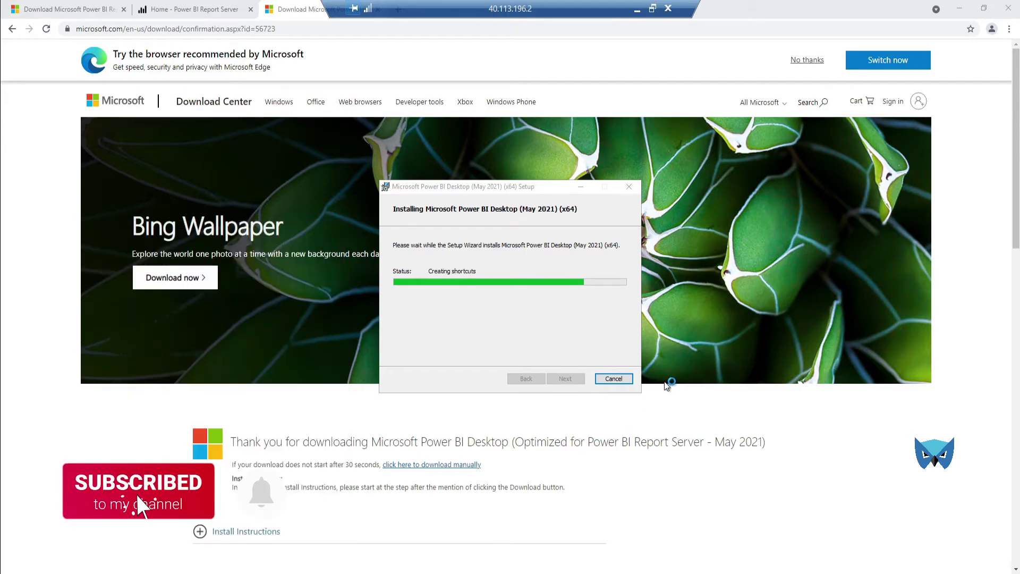
pyautogui.click(962, 8)
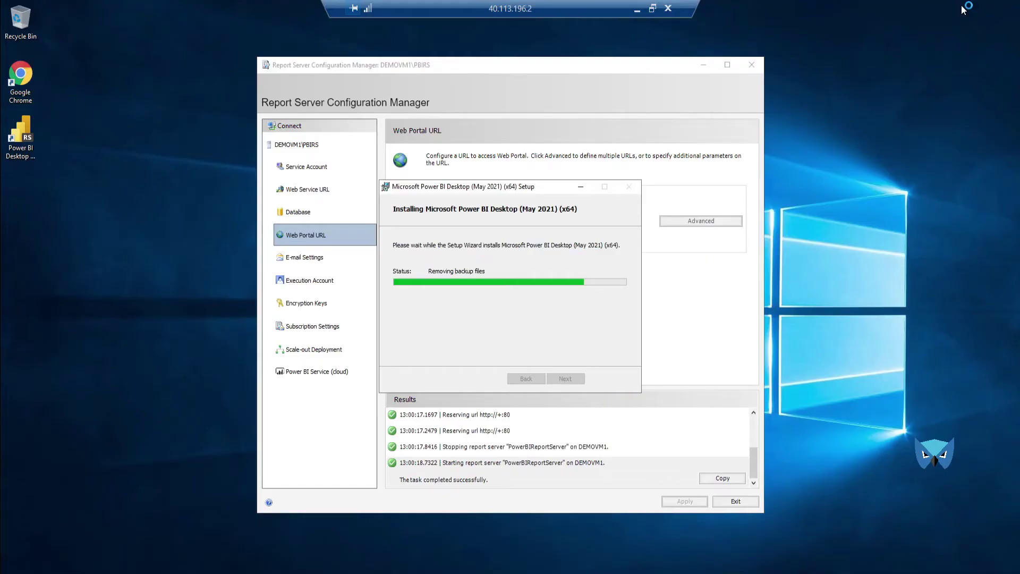
pyautogui.click(752, 65)
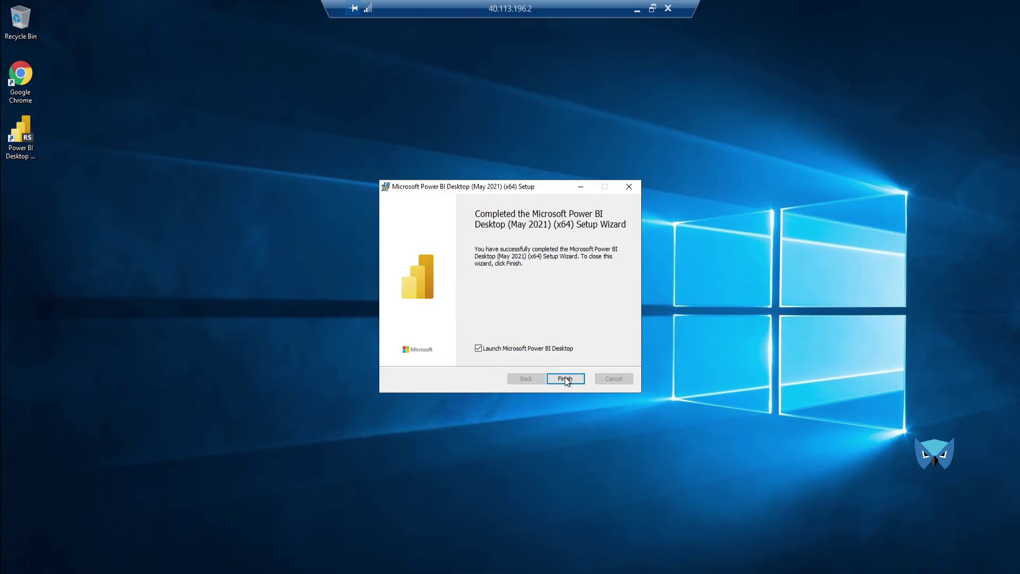
# Step: Finish setup to launch Power BI Desktop and cancel the out-of-memory error
pyautogui.click(566, 379)
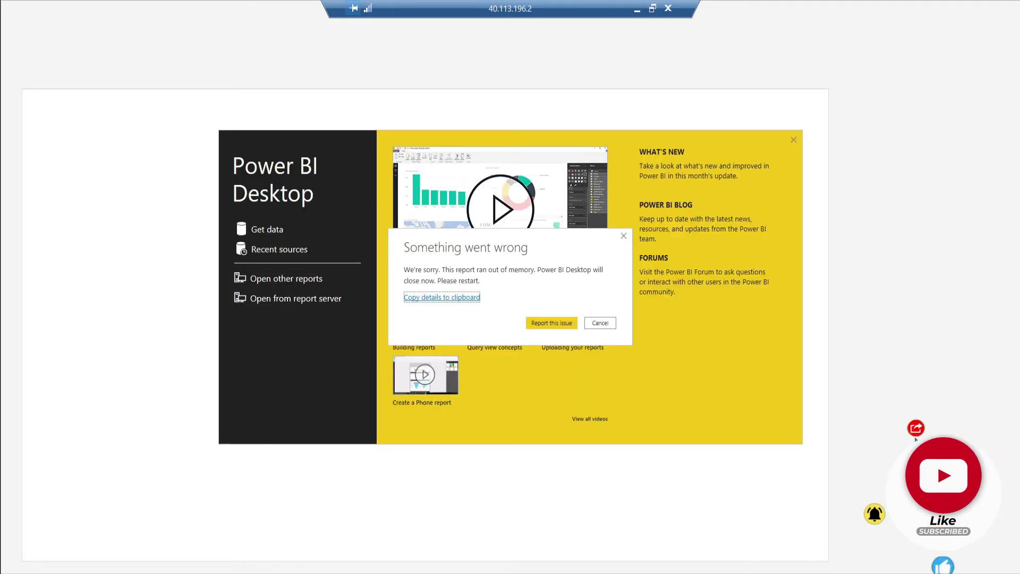
pyautogui.click(609, 327)
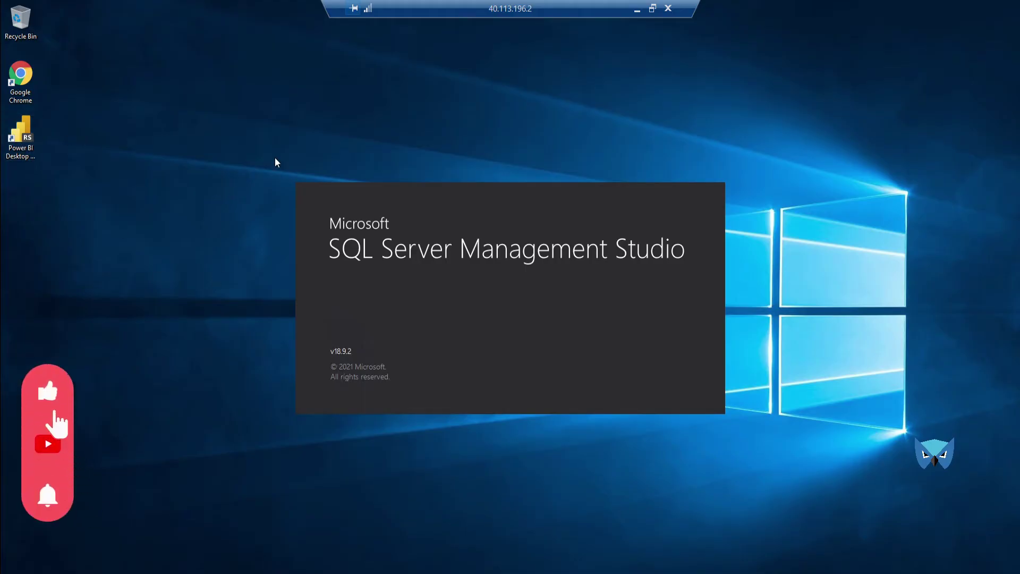
pyautogui.rightClick(904, 274)
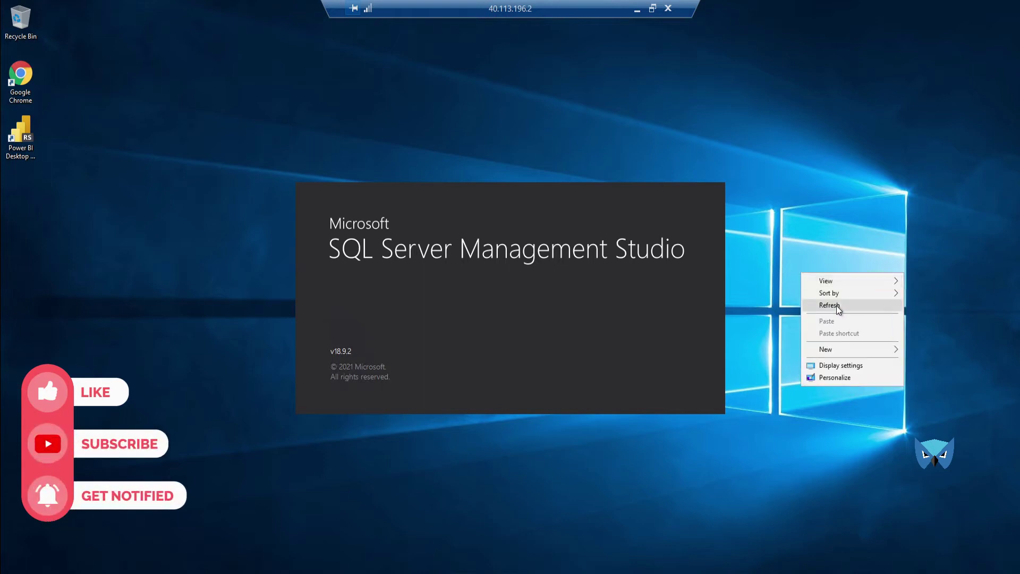
pyautogui.click(836, 305)
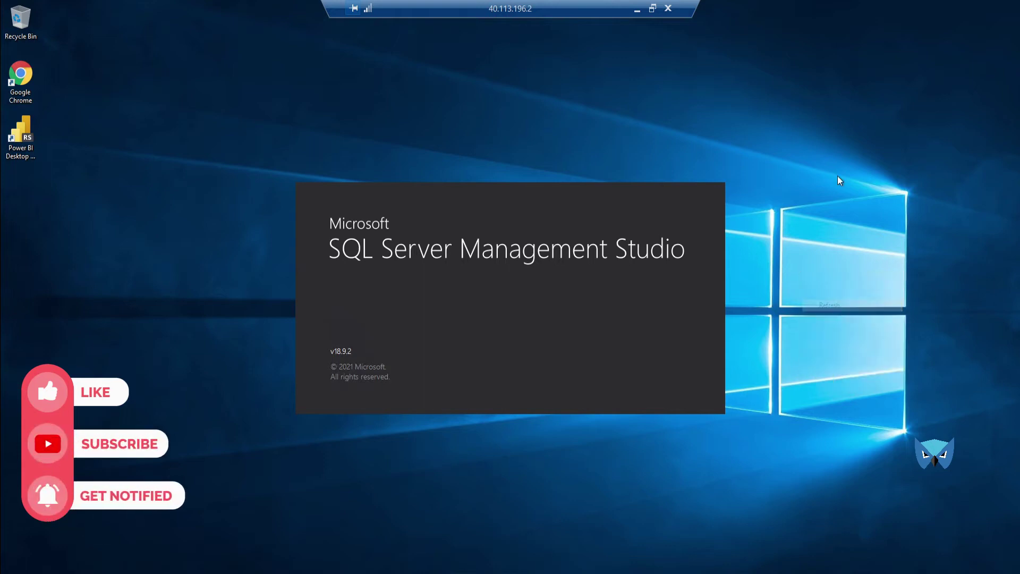
pyautogui.rightClick(816, 114)
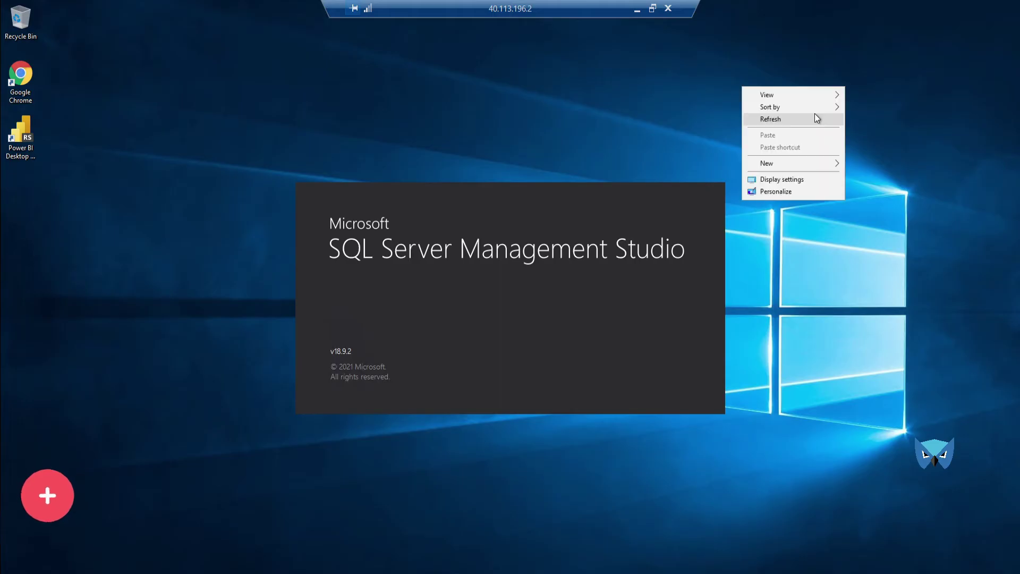
pyautogui.click(787, 120)
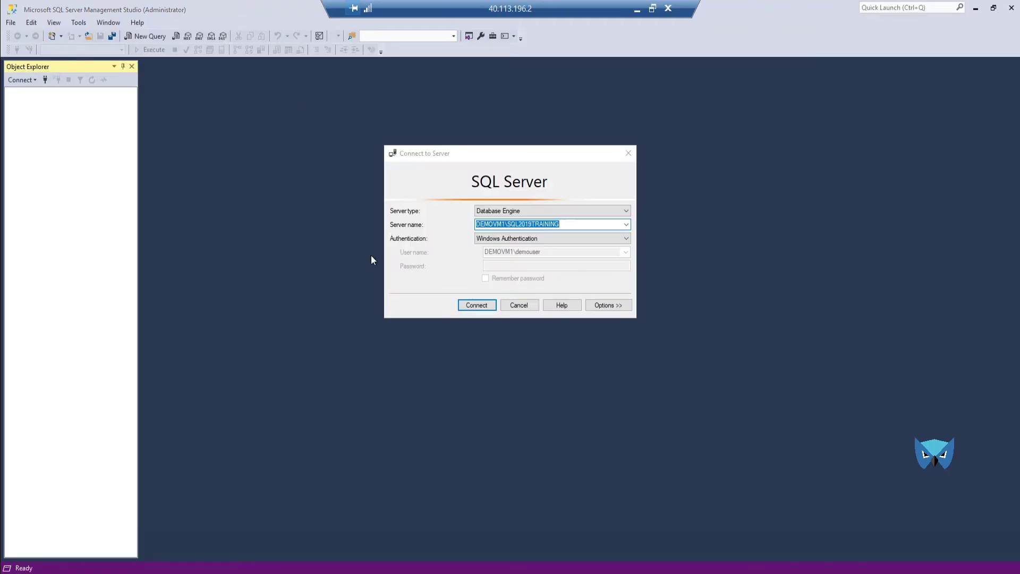
# Step: Connect to DEMOVM1\SQL2019TRAINING and expand Databases > Movies > Tables in Object Explorer
pyautogui.click(464, 302)
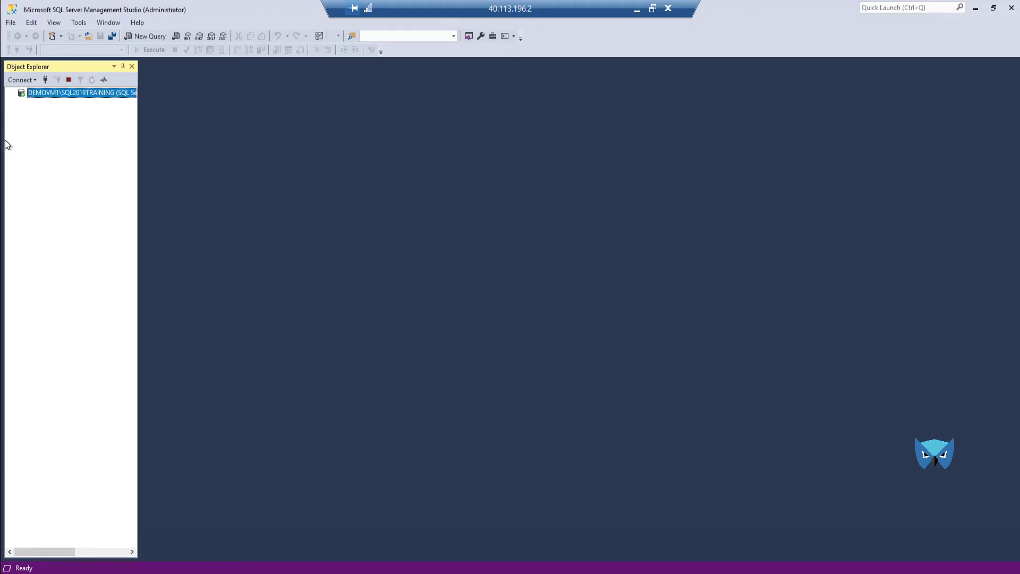
pyautogui.click(21, 103)
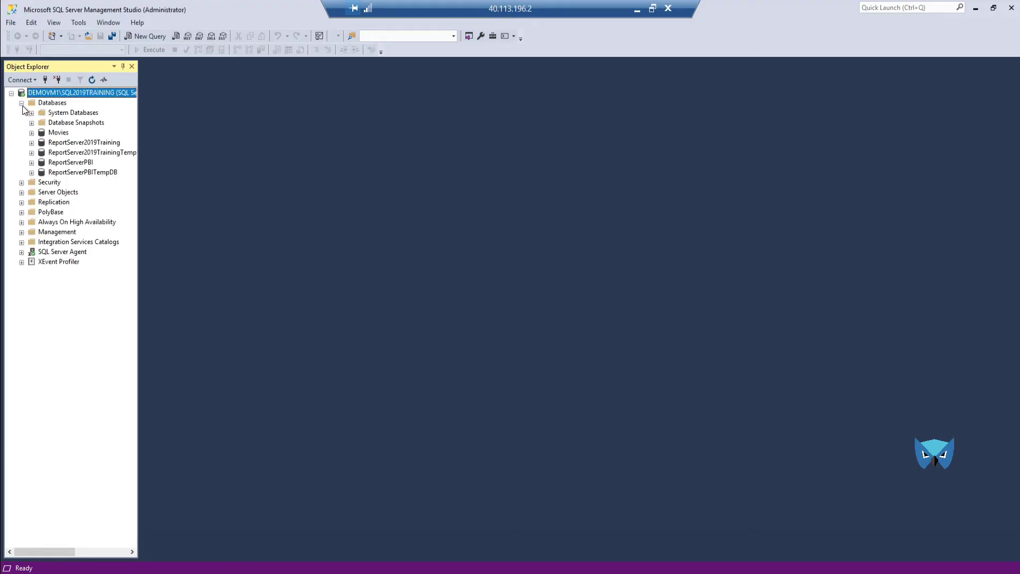
pyautogui.click(54, 132)
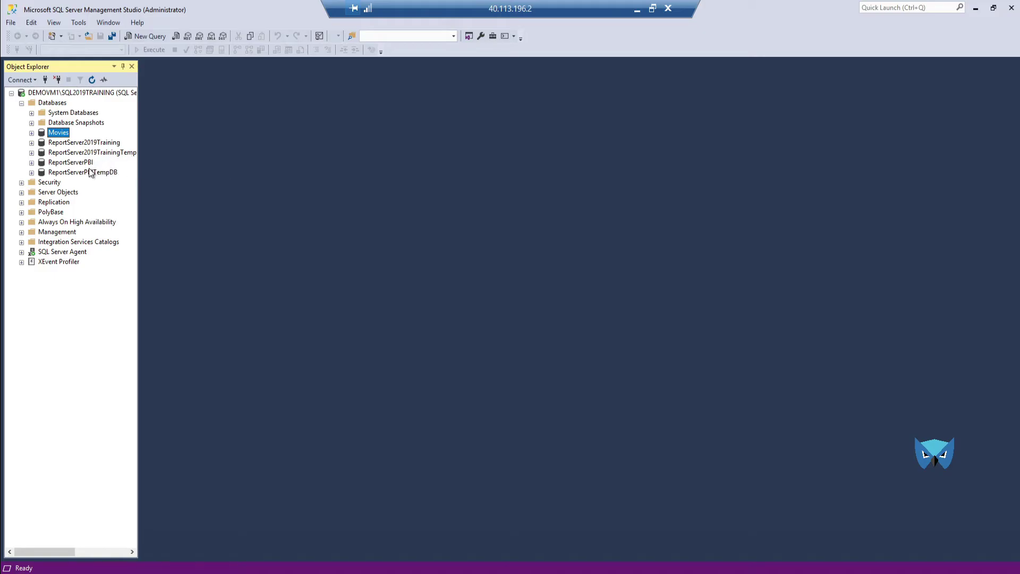
pyautogui.click(32, 133)
pyautogui.click(41, 153)
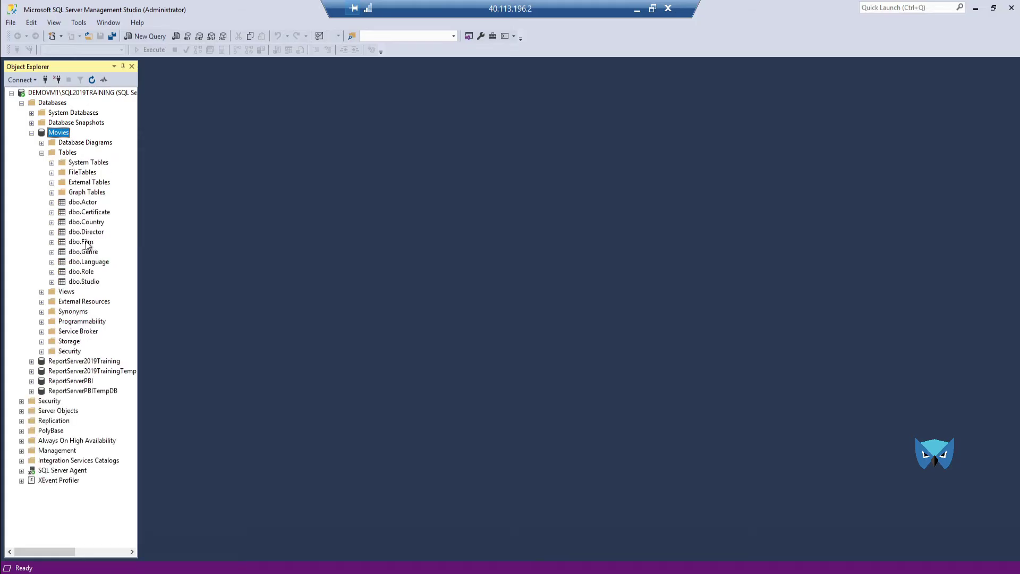
# Step: Run Select Top 1000 Rows on dbo.Film and select the entire results grid
pyautogui.click(87, 242)
pyautogui.rightClick(88, 242)
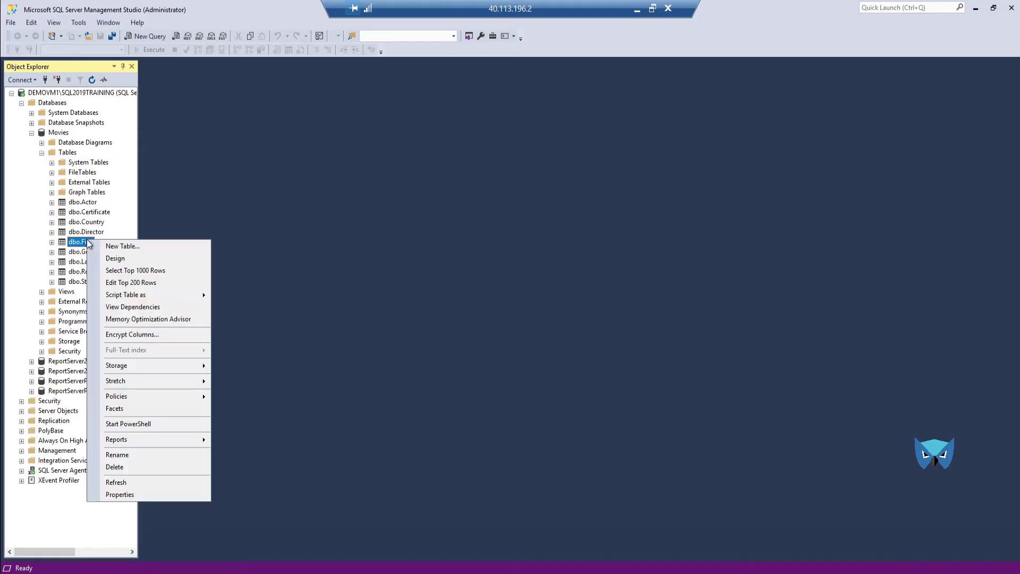
pyautogui.click(145, 271)
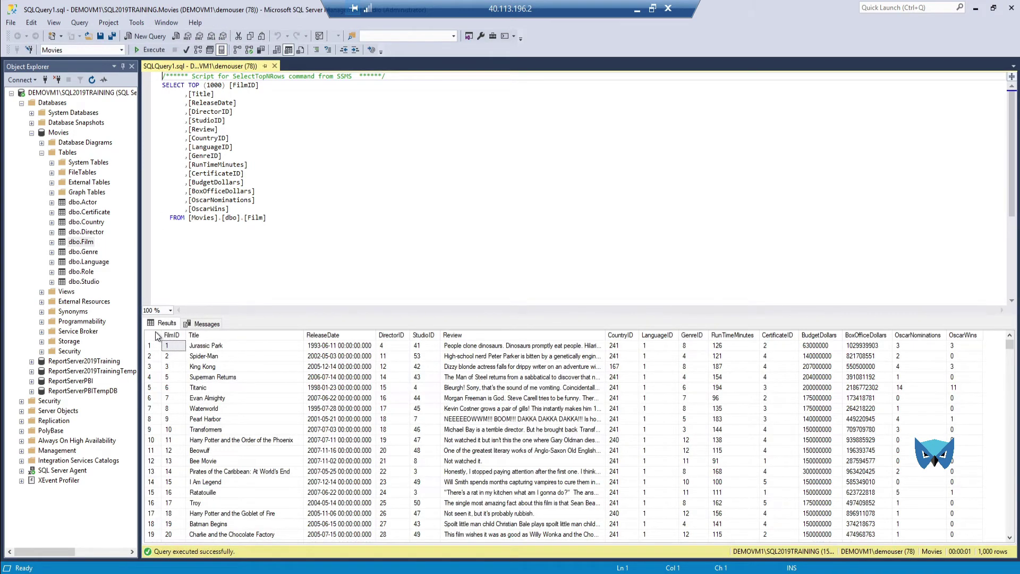
pyautogui.click(153, 335)
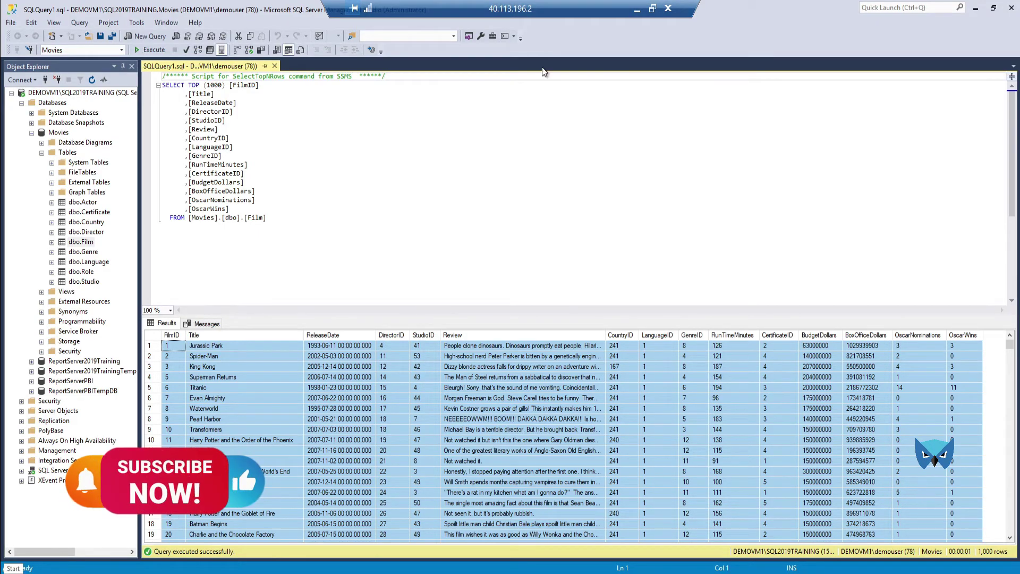
# Step: Minimise the remote desktop session and OBS to bring the PowerPoint deck forward
pyautogui.click(638, 9)
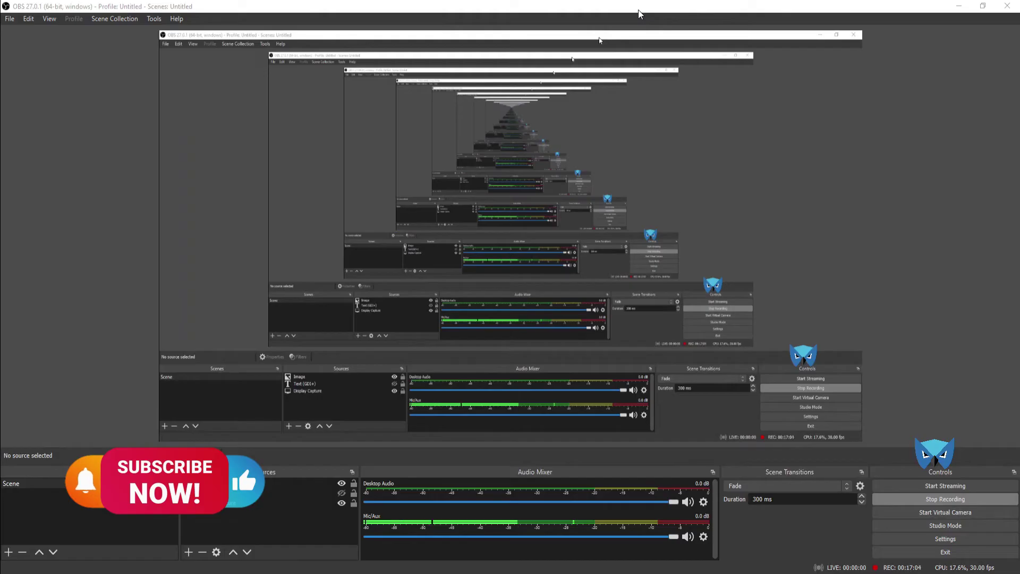
pyautogui.click(959, 6)
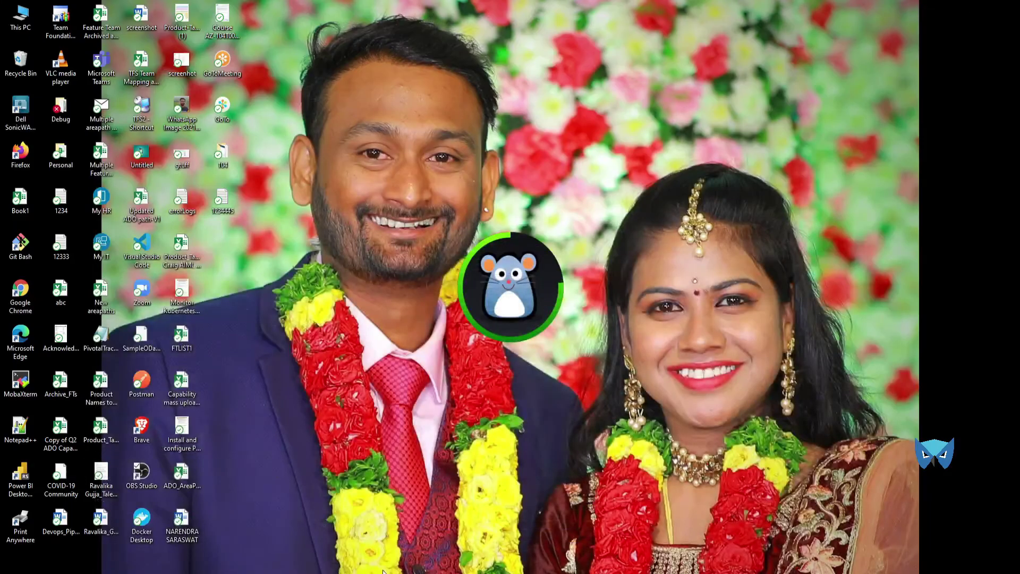
pyautogui.click(482, 573)
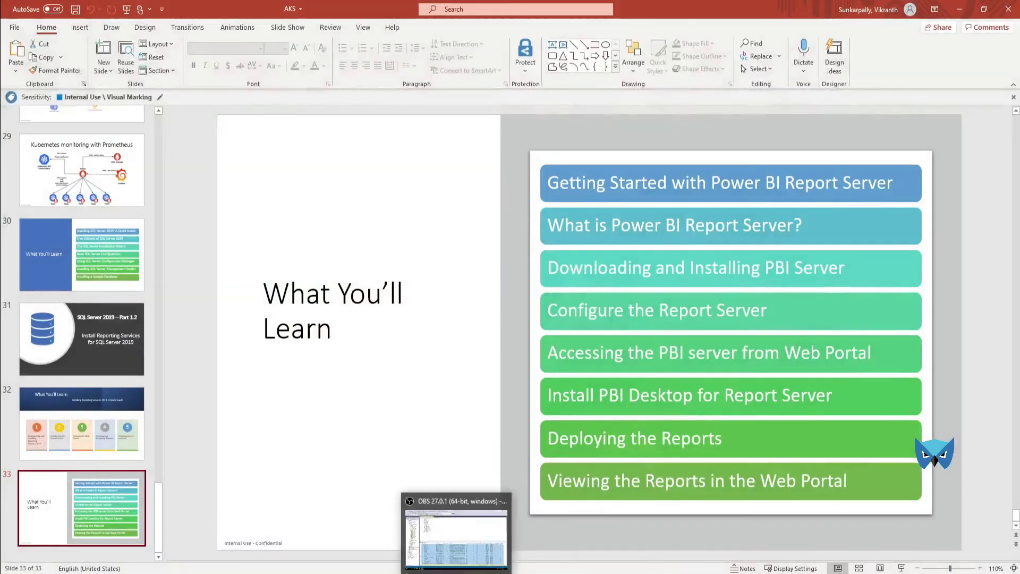
# Step: Launch Excel through Windows search ('ex') and start a new blank workbook
pyautogui.click(482, 573)
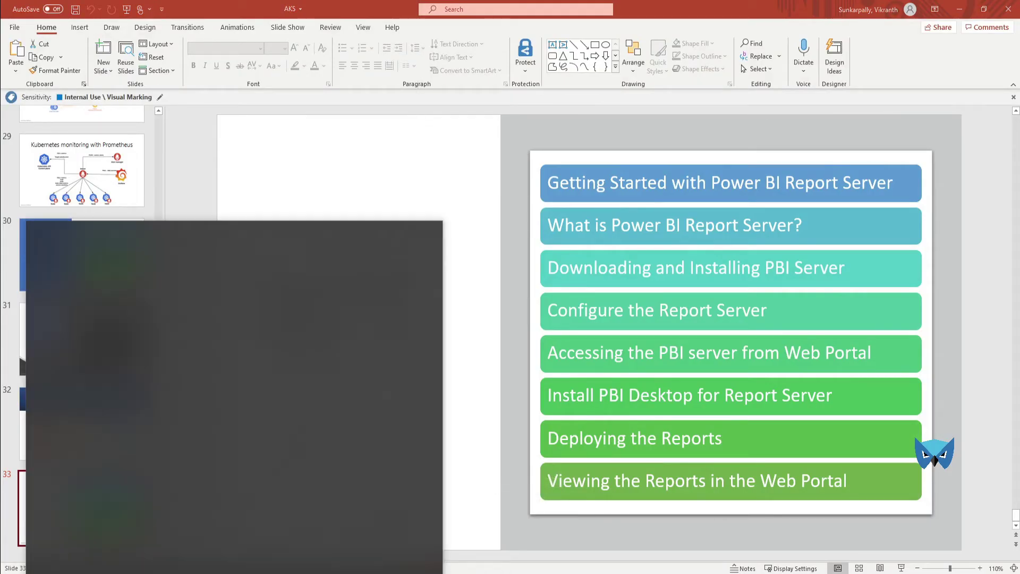
pyautogui.write('ex')
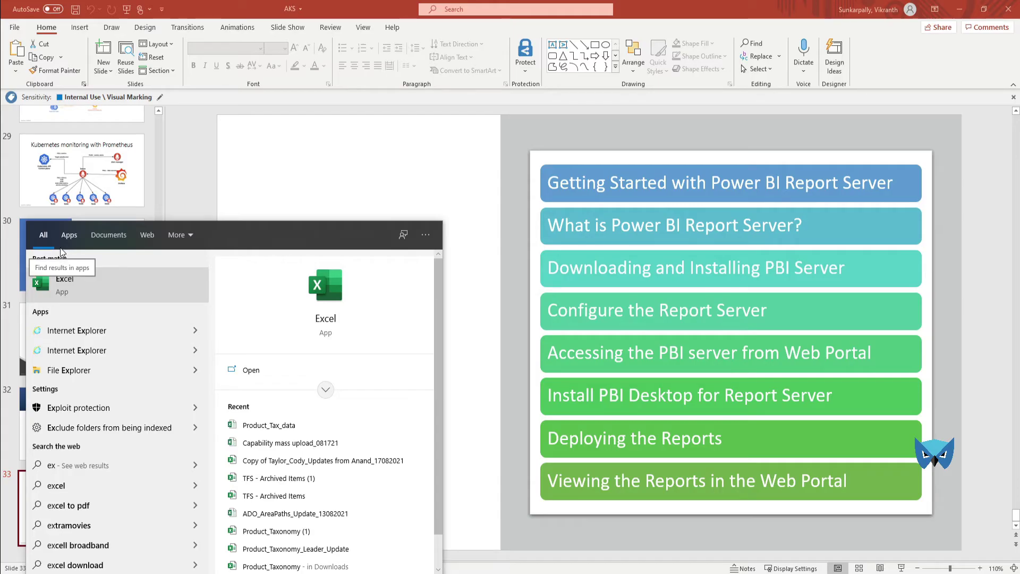
pyautogui.click(59, 285)
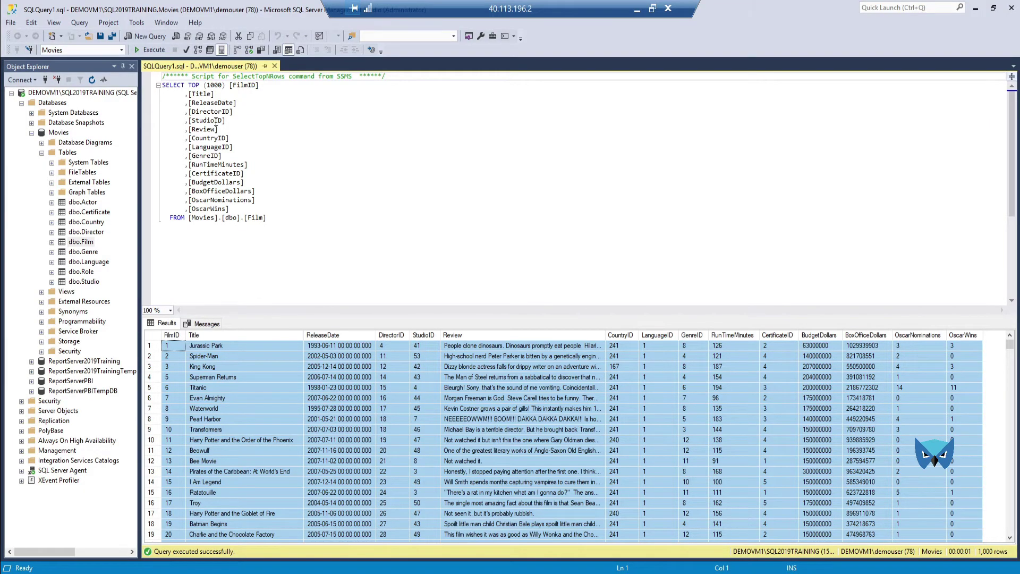
pyautogui.press('pagedown')
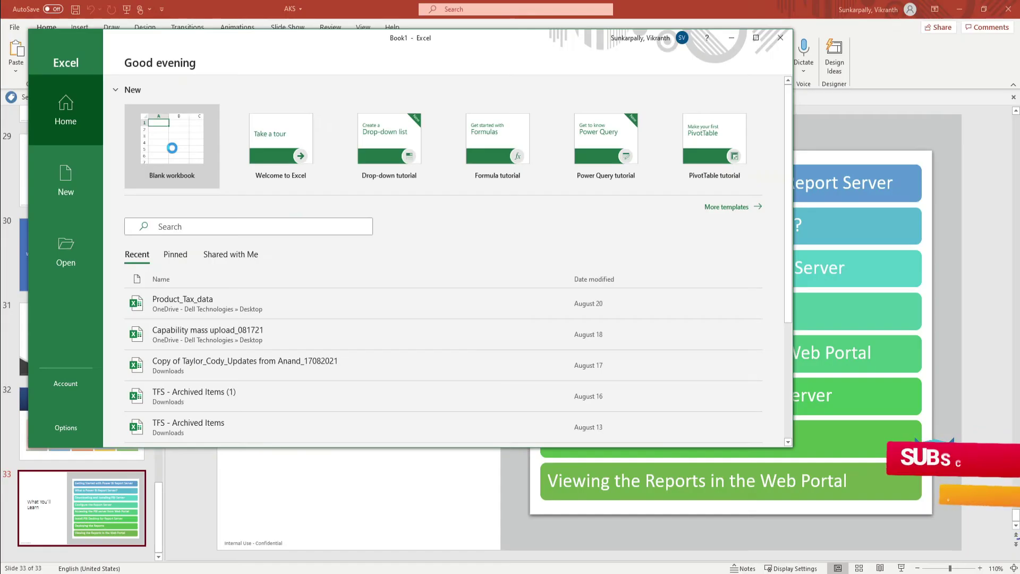
pyautogui.click(172, 147)
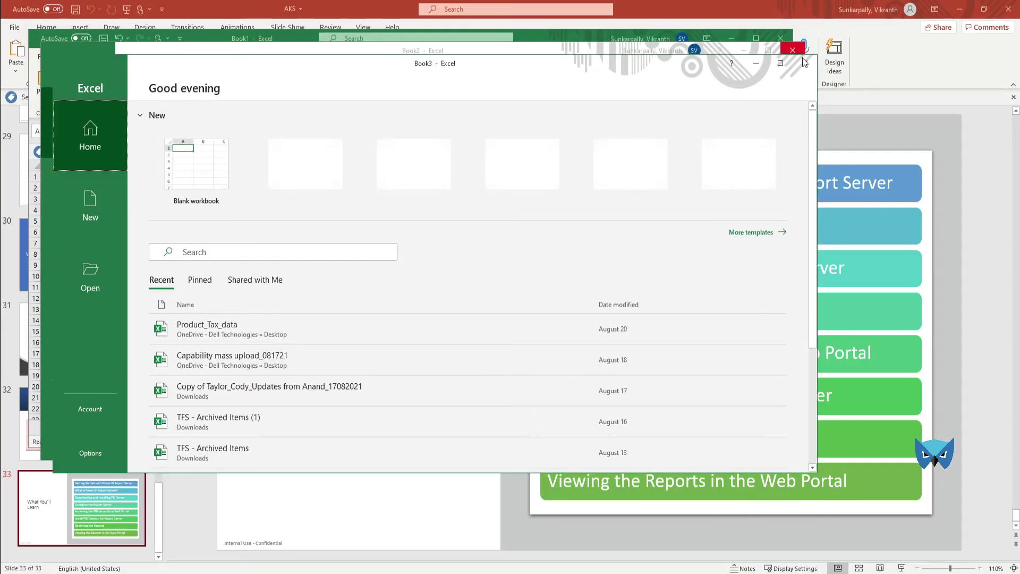
# Step: Close the extra Book2 and Book3 windows and save with the Internal Use sensitivity label
pyautogui.click(805, 63)
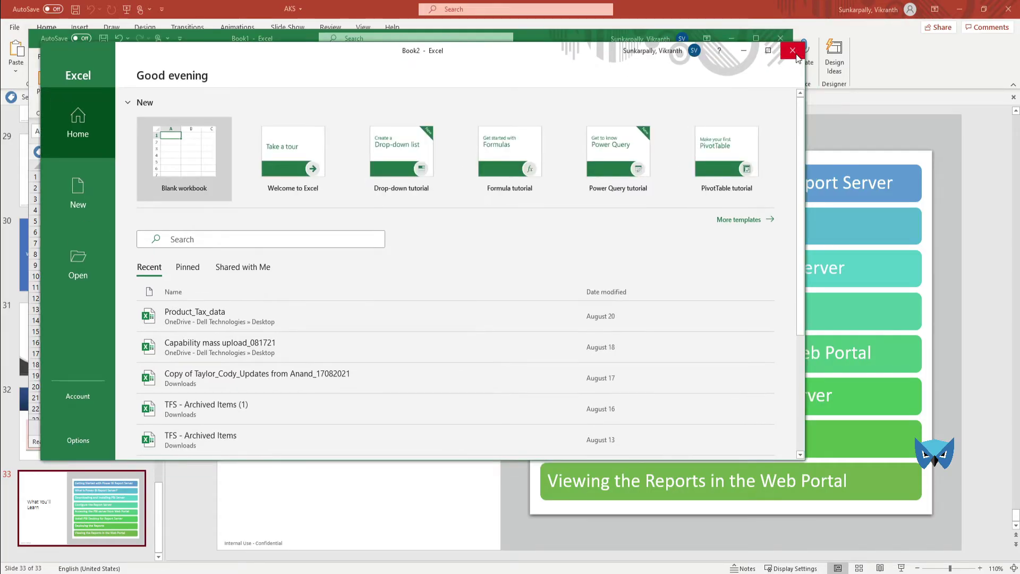
pyautogui.click(793, 51)
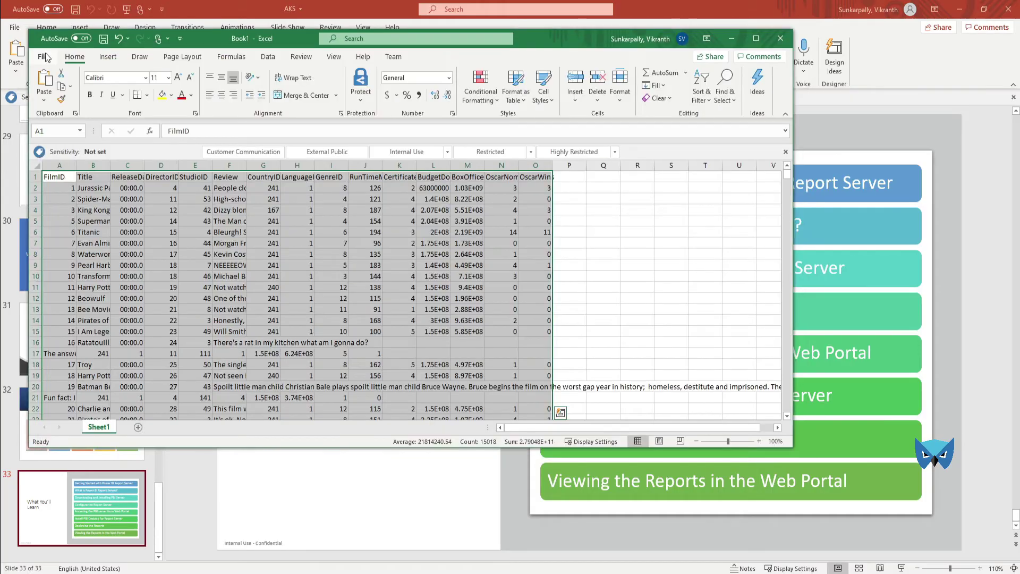
pyautogui.click(42, 57)
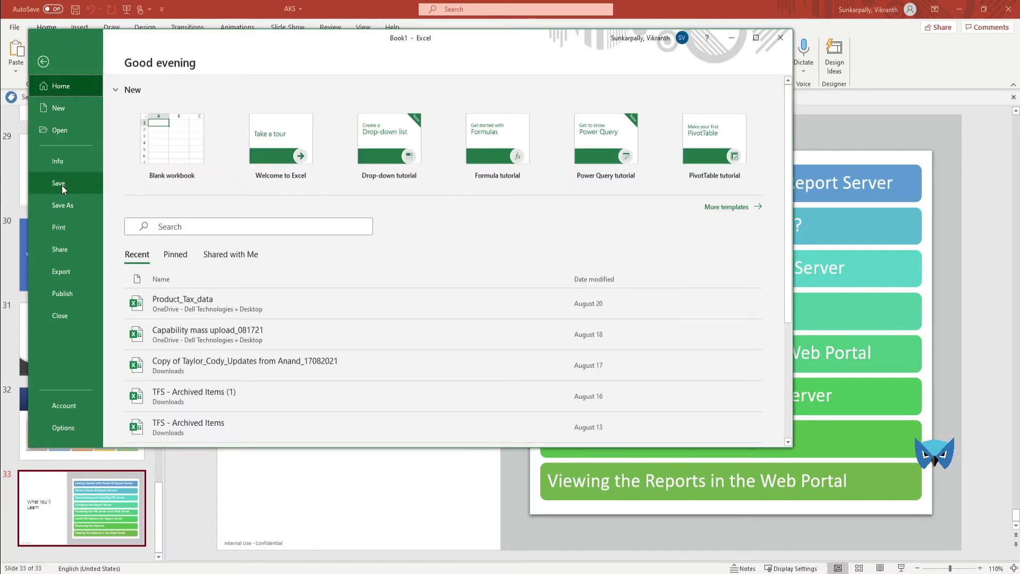
pyautogui.click(61, 184)
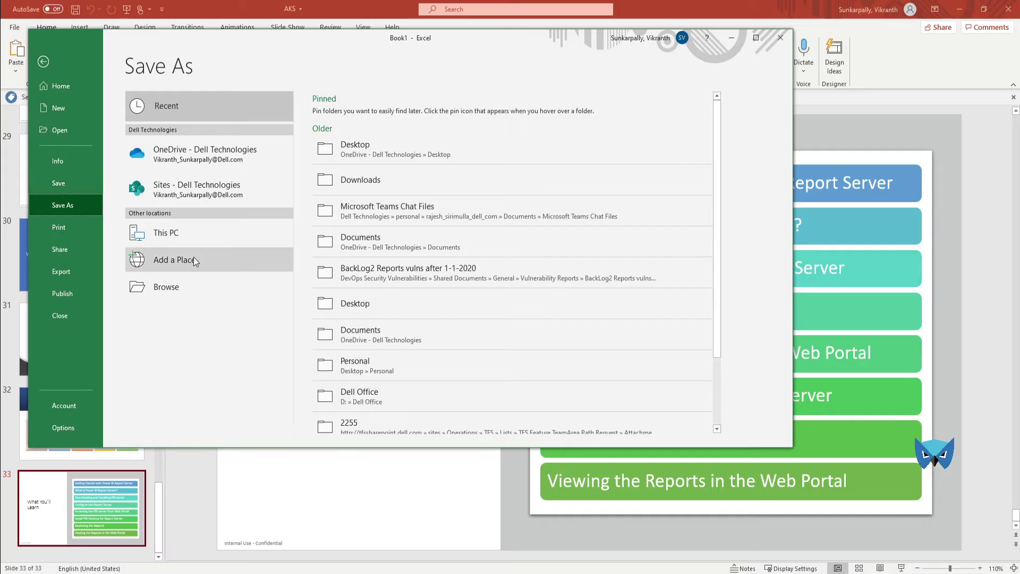
pyautogui.click(178, 286)
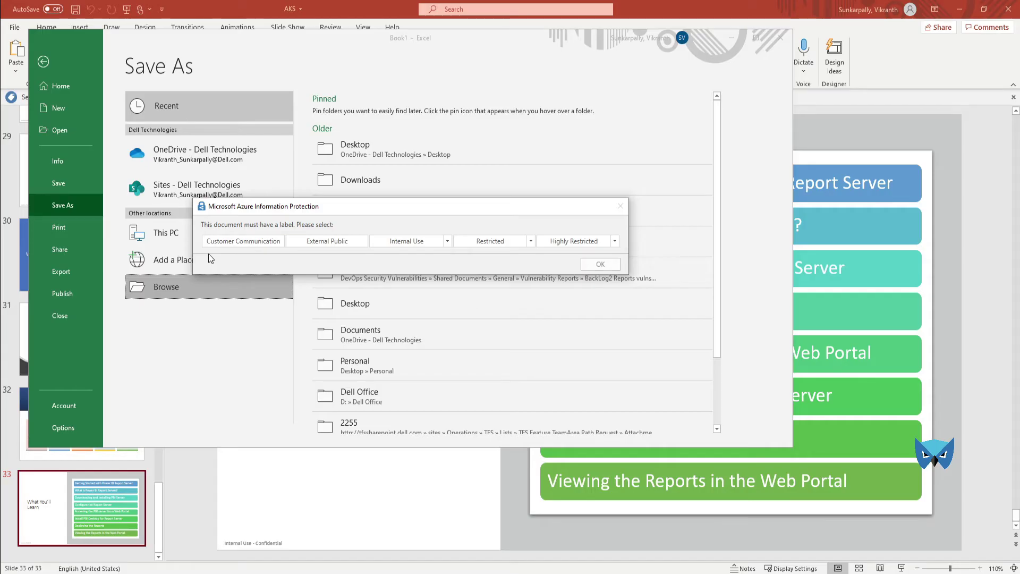
pyautogui.click(403, 243)
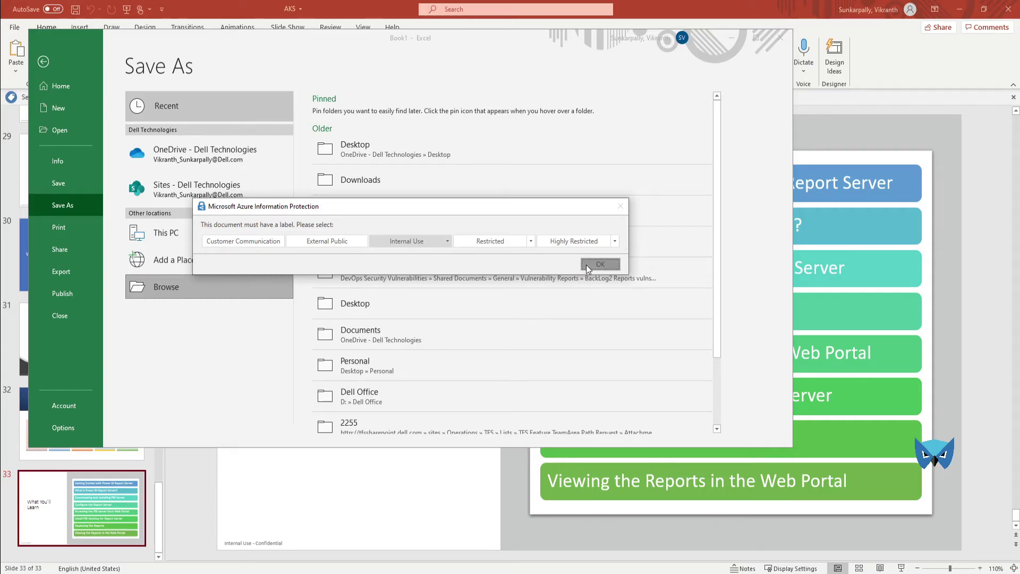
pyautogui.click(599, 264)
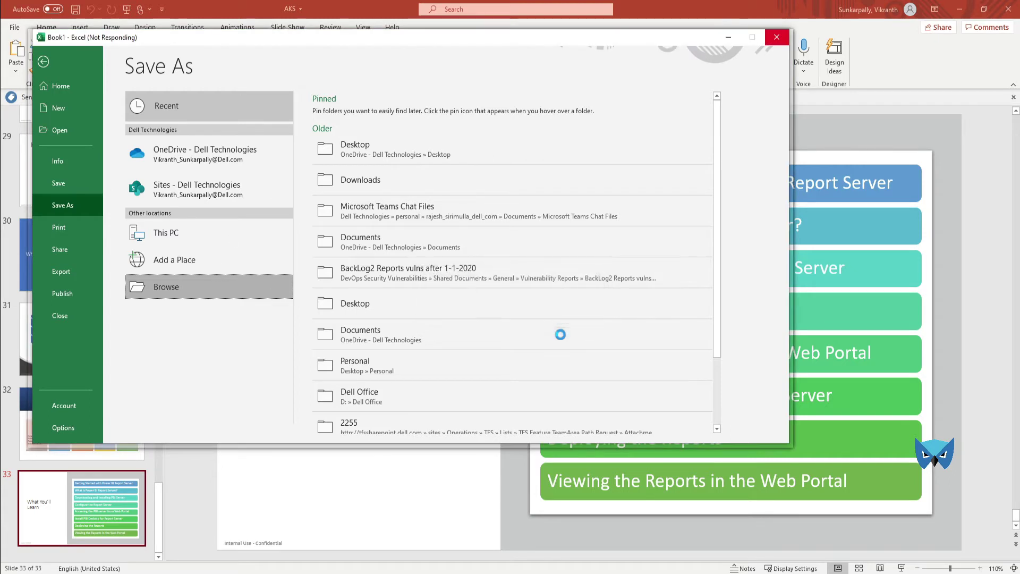
# Step: Save the workbook as Movies_data in Documents and close Excel
pyautogui.click(561, 336)
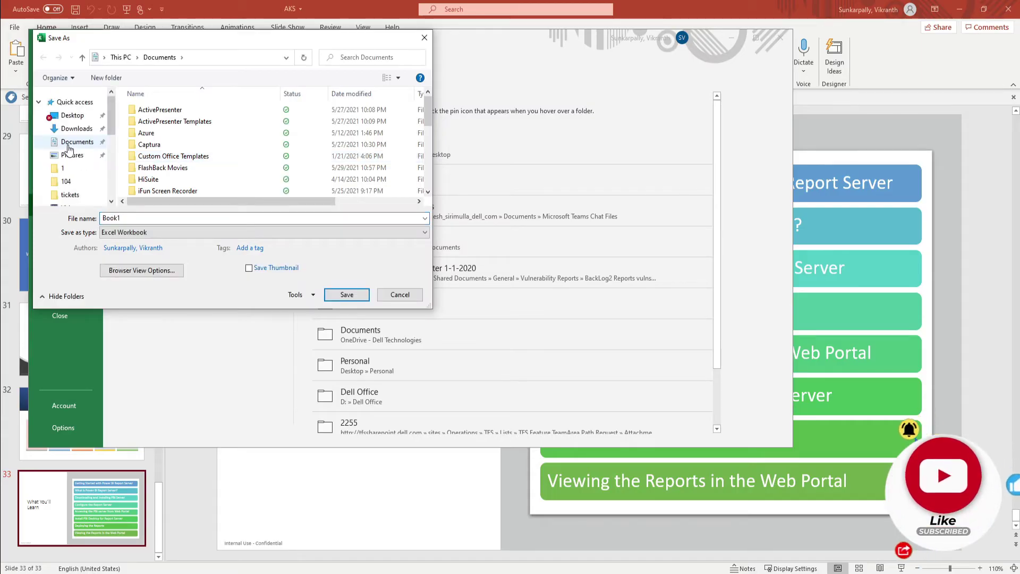
pyautogui.doubleClick(126, 218)
pyautogui.write('Movi')
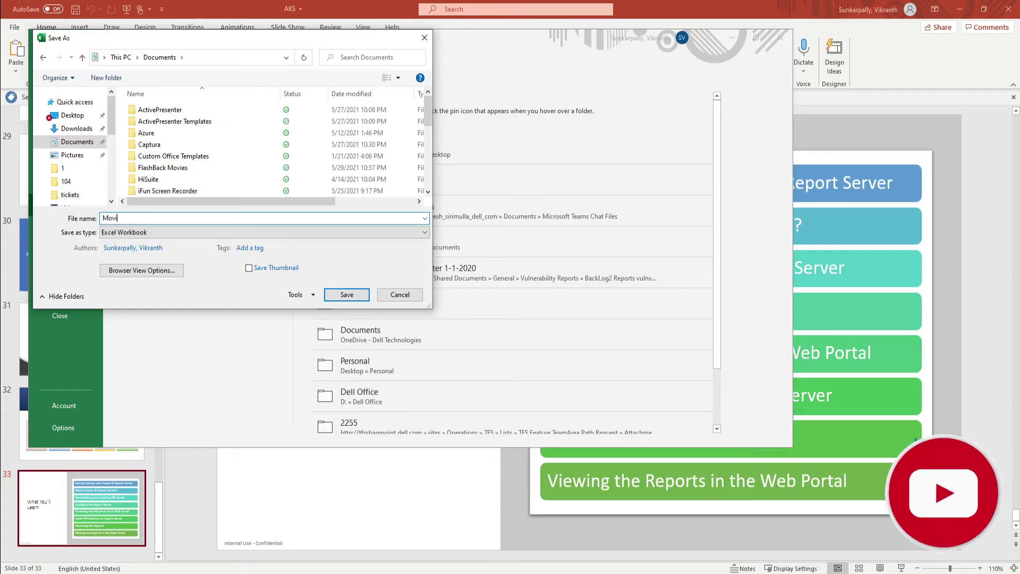
pyautogui.write('es_data')
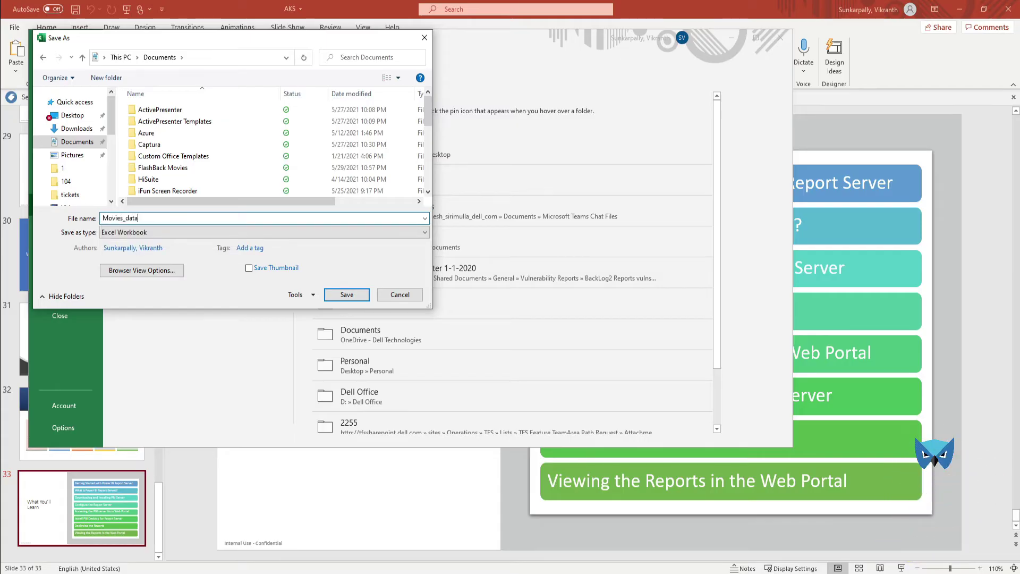
pyautogui.click(349, 296)
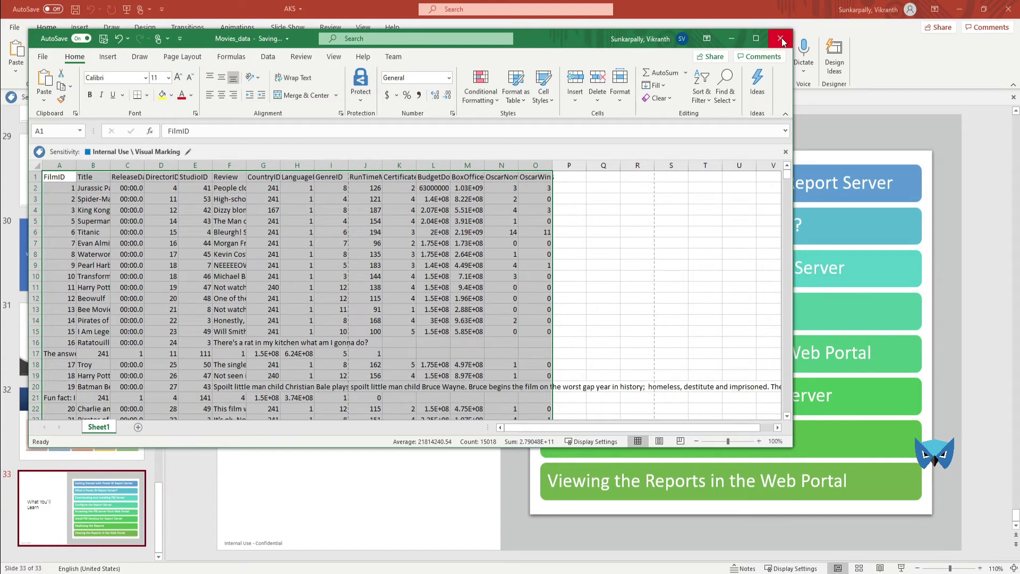
pyautogui.click(781, 38)
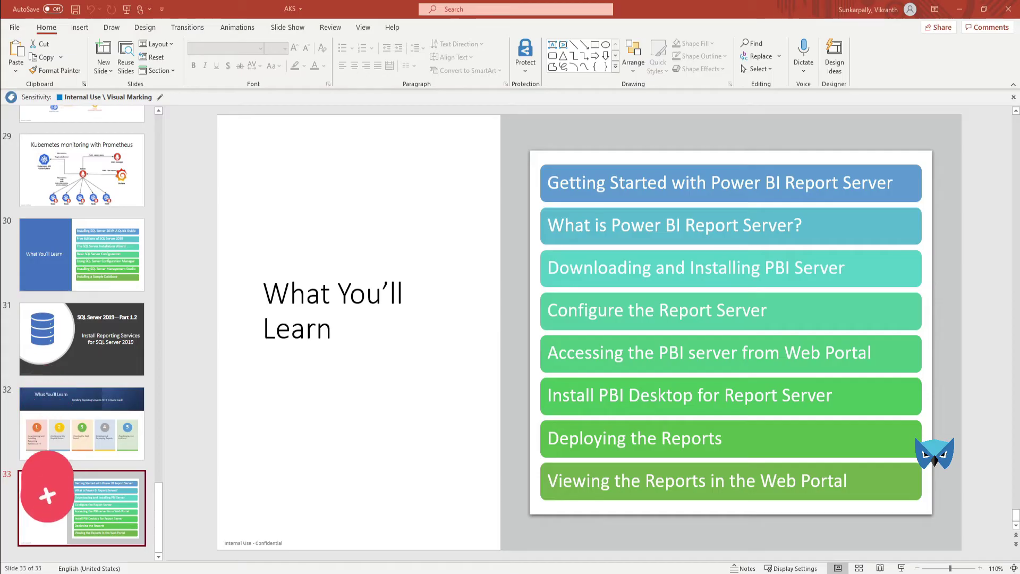
# Step: Copy the Movies_data workbook from the local Documents folder
pyautogui.moveTo(1019, 151); pyautogui.dragTo(620, 66)
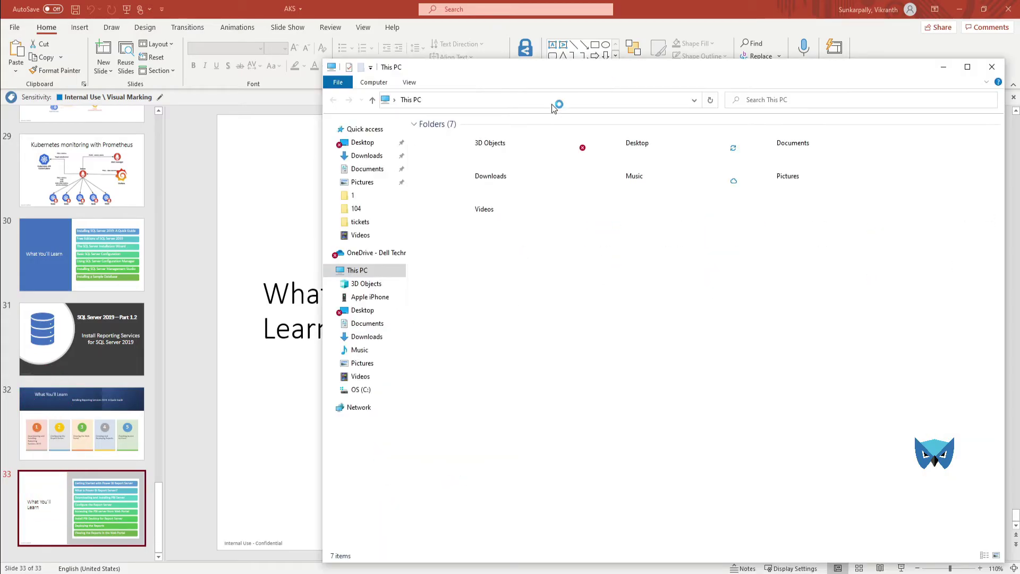
pyautogui.click(368, 169)
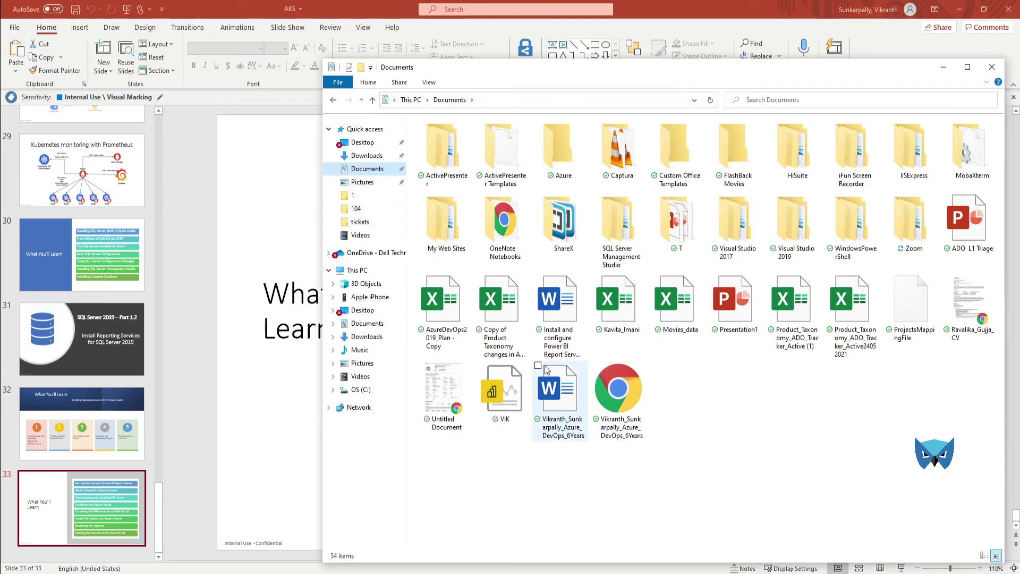
pyautogui.click(687, 306)
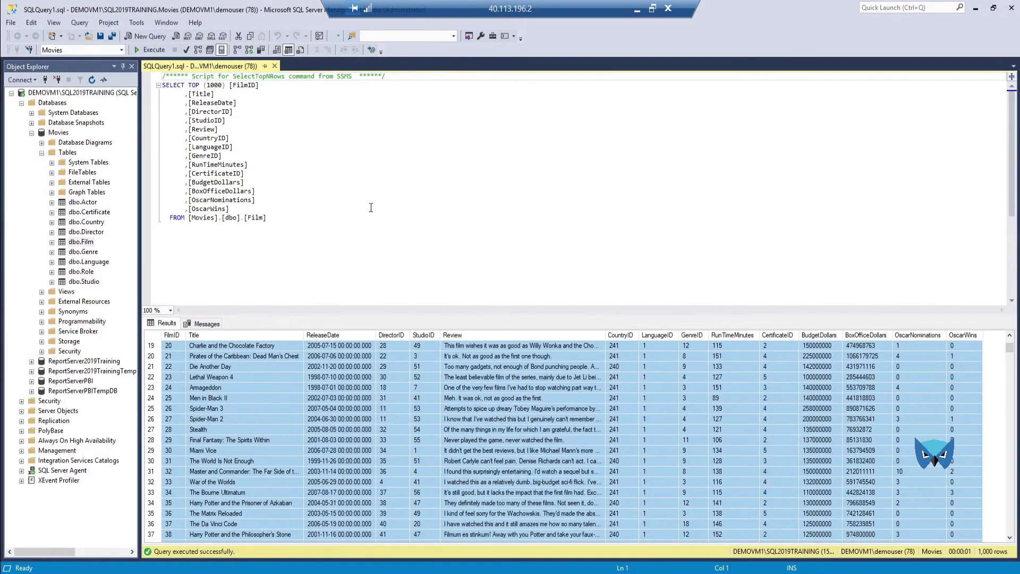
# Step: On the remote server, paste Movies_data.xlsx into C:\SQL2019 and close File Explorer
pyautogui.press('super+r')
pyautogui.click(222, 449)
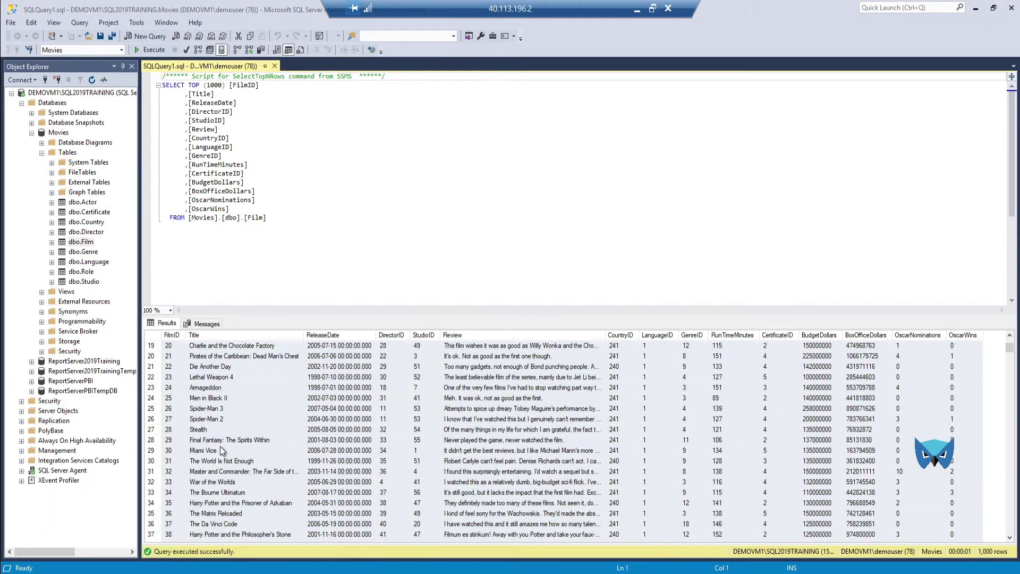
pyautogui.press('super+e')
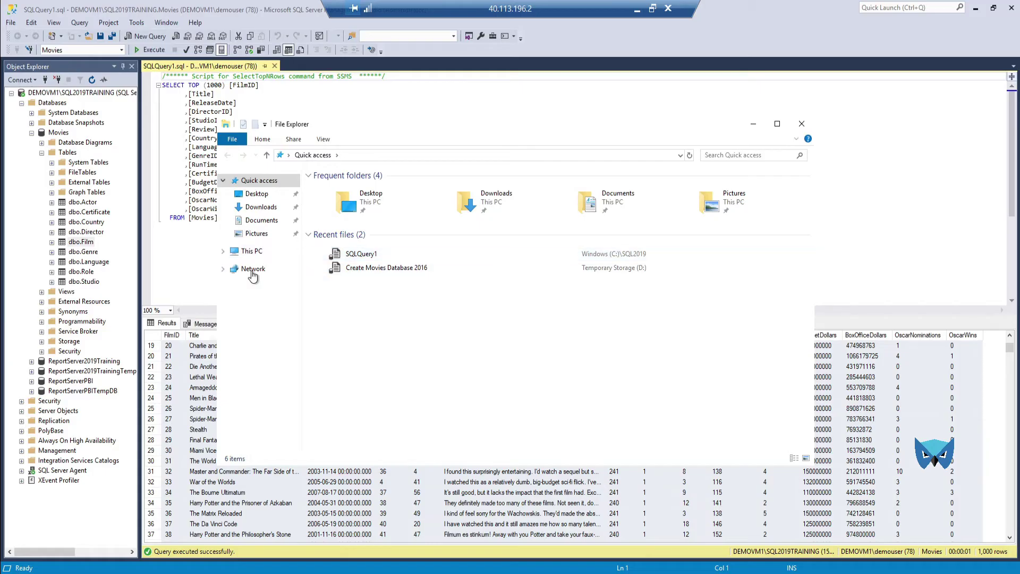
pyautogui.click(251, 252)
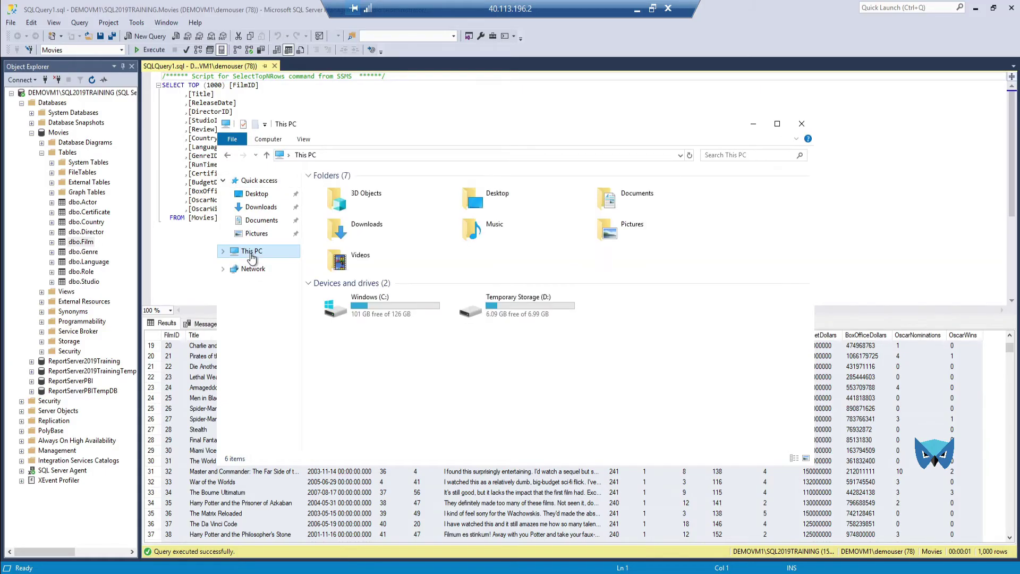
pyautogui.doubleClick(515, 308)
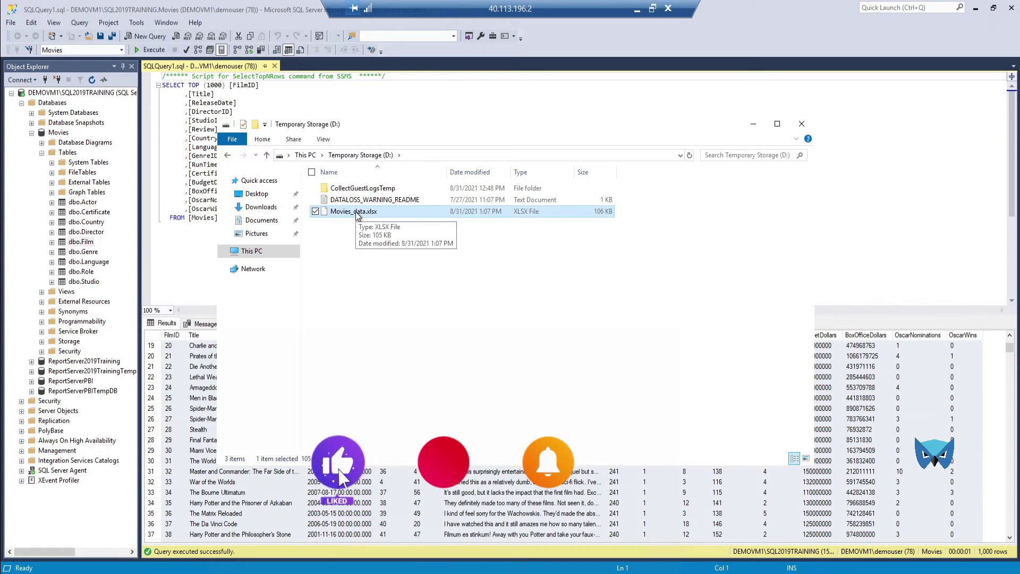
pyautogui.click(256, 253)
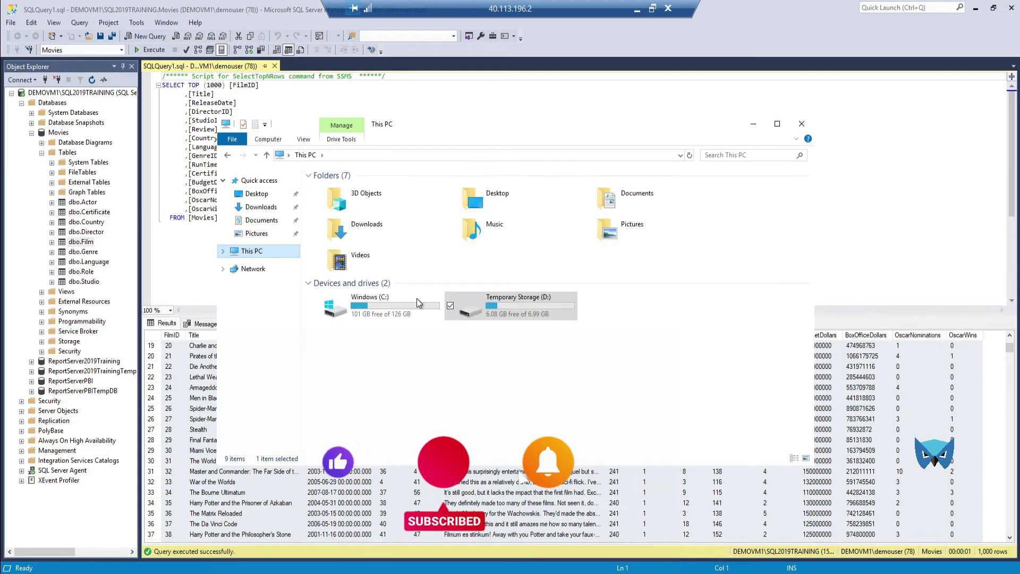
pyautogui.doubleClick(410, 314)
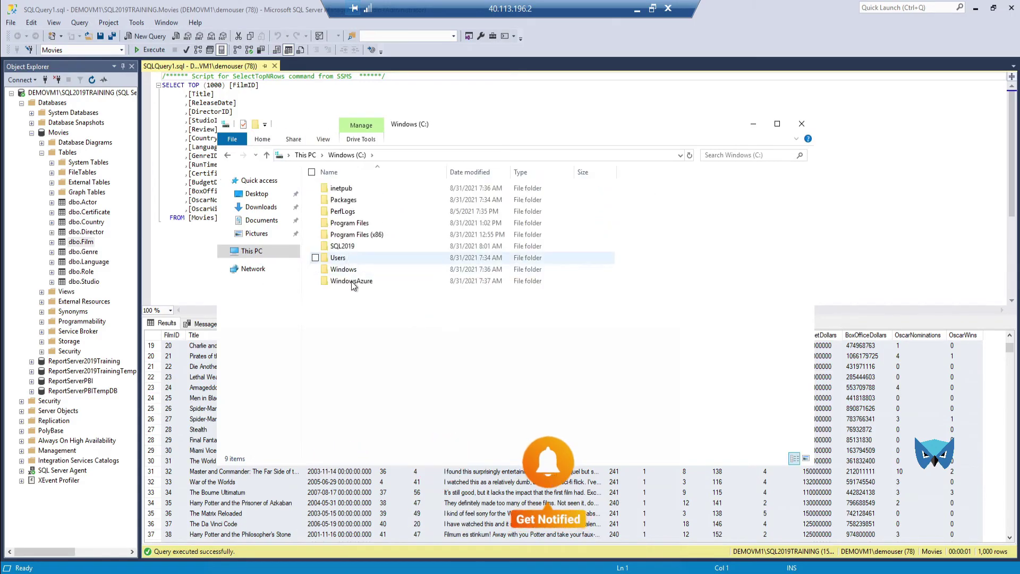
pyautogui.doubleClick(352, 243)
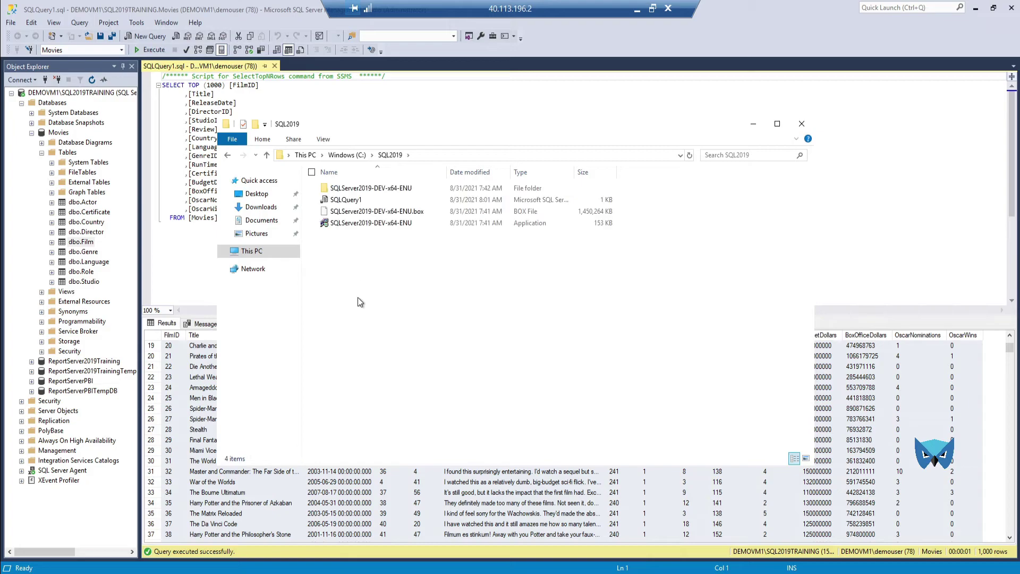
pyautogui.hotkey('ctrl', 'v')
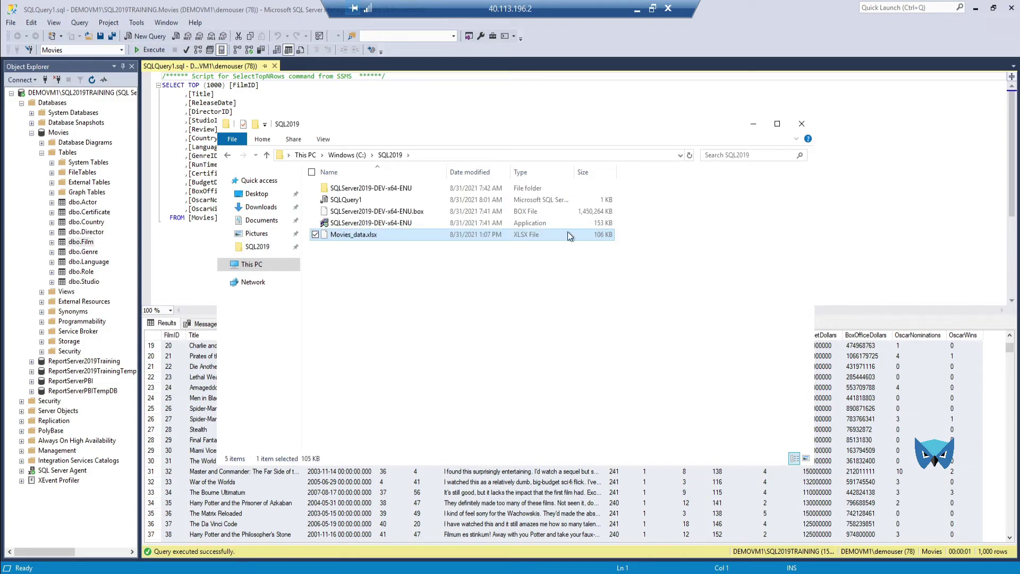
pyautogui.click(801, 123)
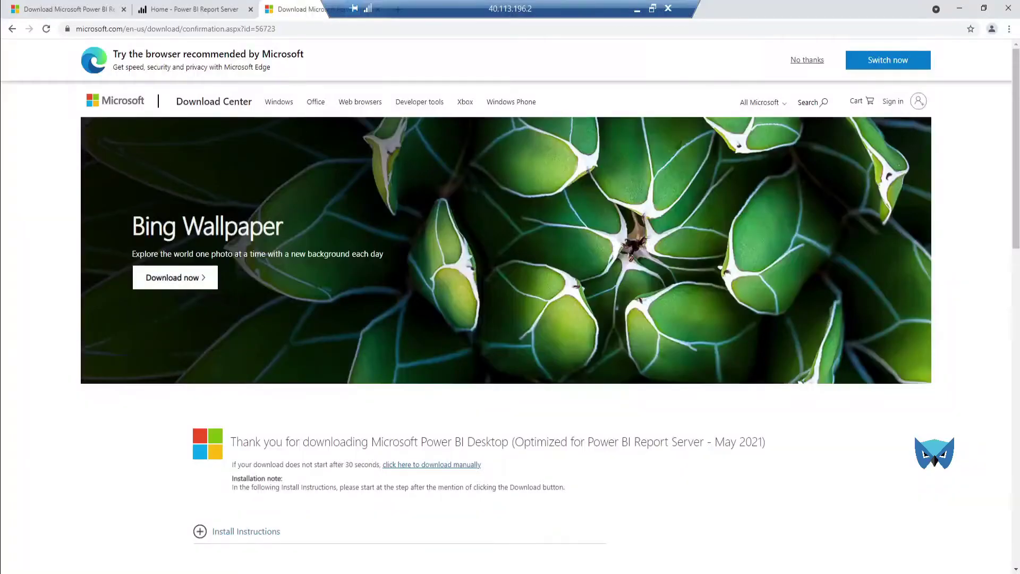
# Step: Minimise Chrome and SSMS, then launch Power BI Desktop from the remote desktop icon
pyautogui.click(960, 8)
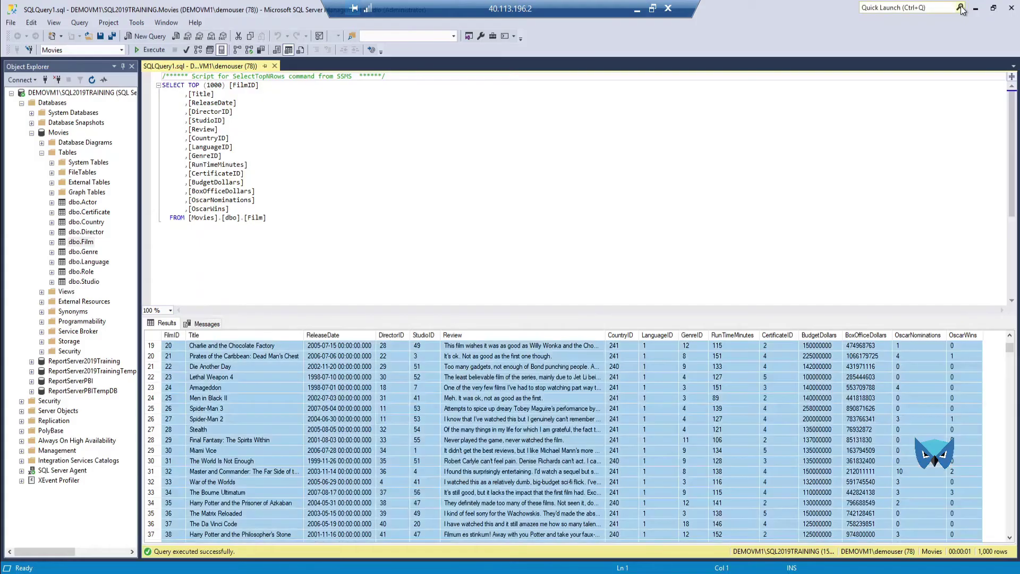
pyautogui.click(975, 8)
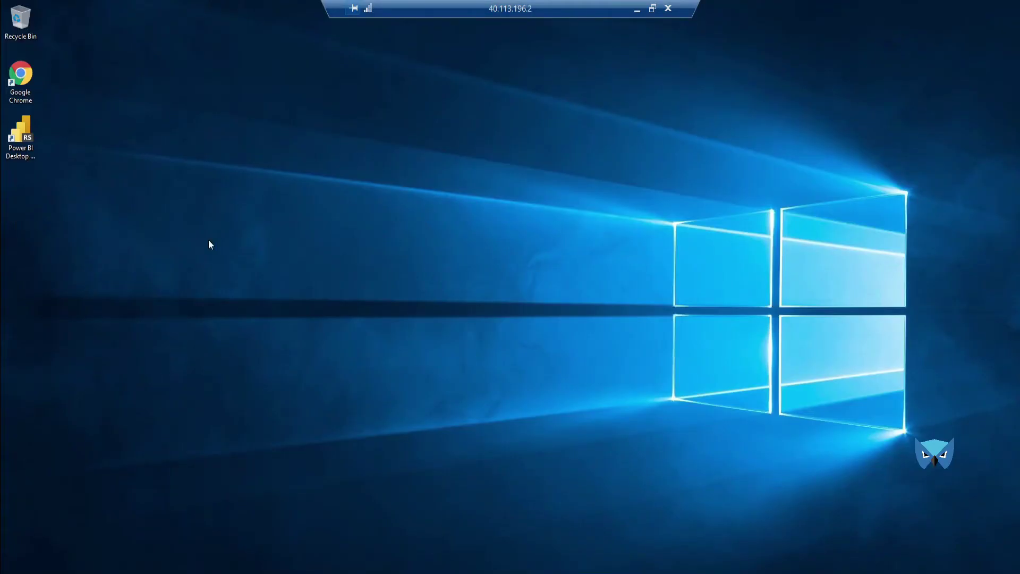
pyautogui.doubleClick(33, 130)
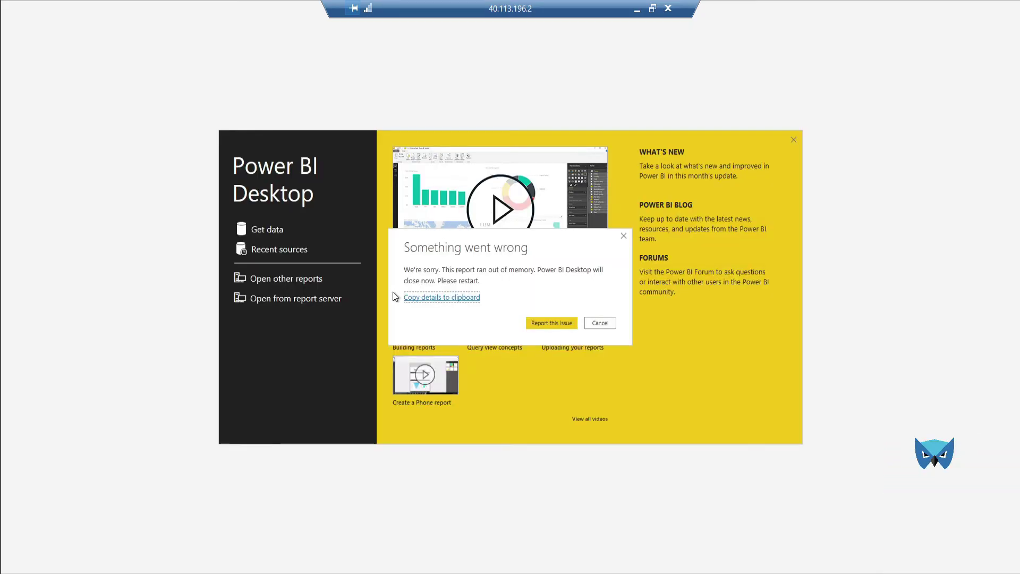
# Step: Dismiss the out-of-memory error, close Power BI Desktop, and bring the SSMS Film results forward
pyautogui.click(601, 323)
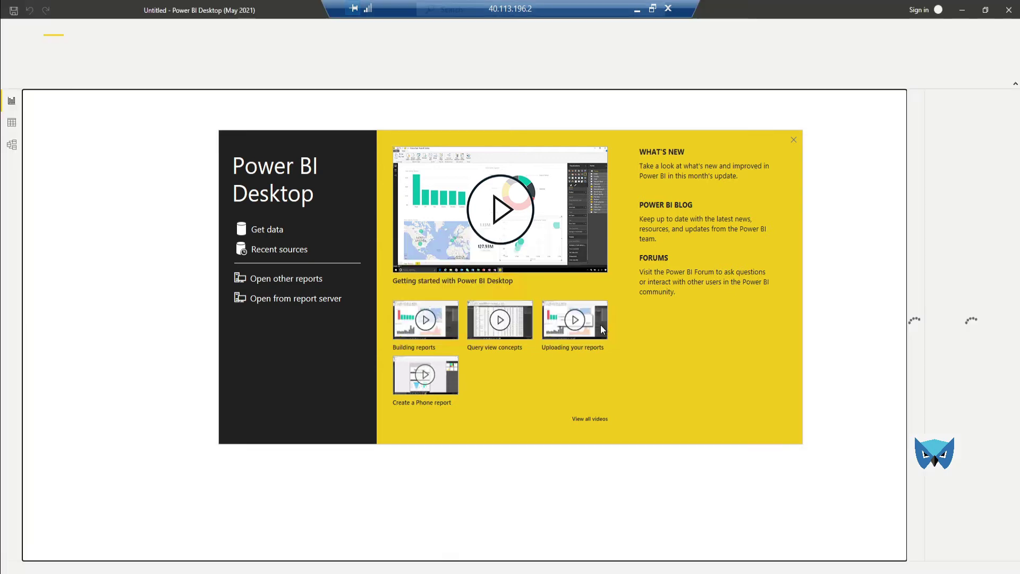
pyautogui.click(797, 140)
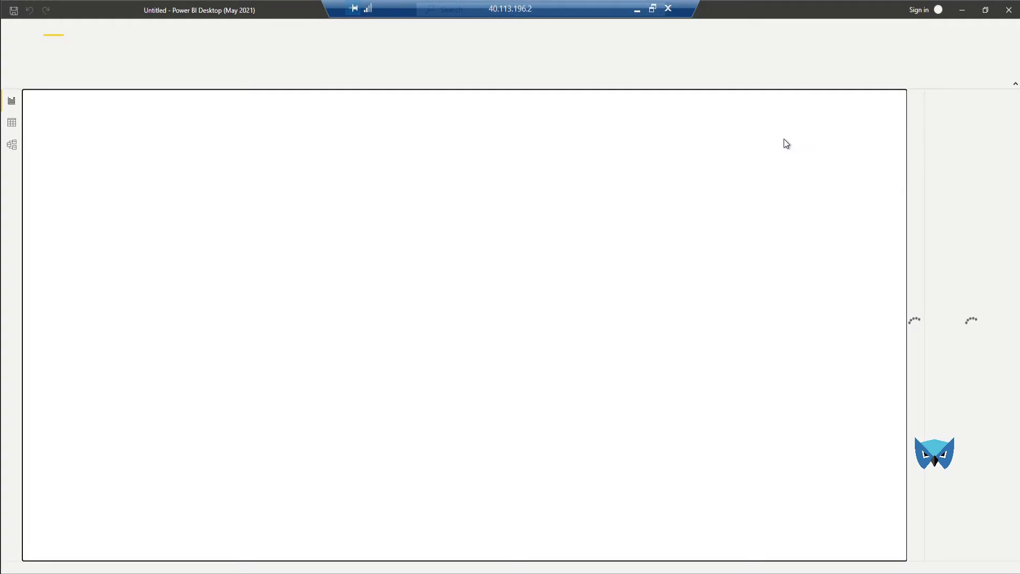
pyautogui.click(1009, 10)
pyautogui.click(253, 349)
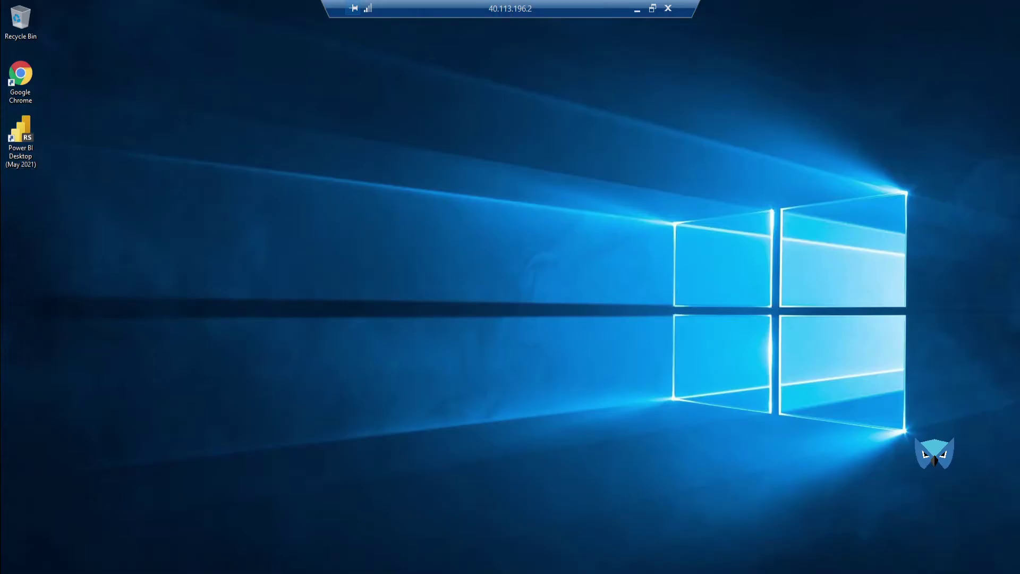
pyautogui.click(151, 523)
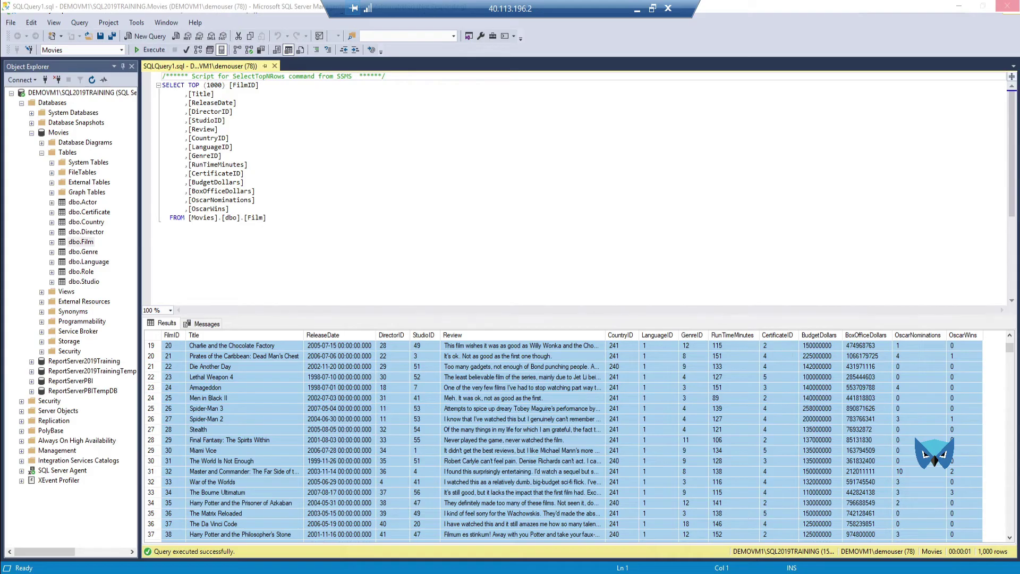
# Step: Open the Windows Start menu on the remote server
pyautogui.press('super')
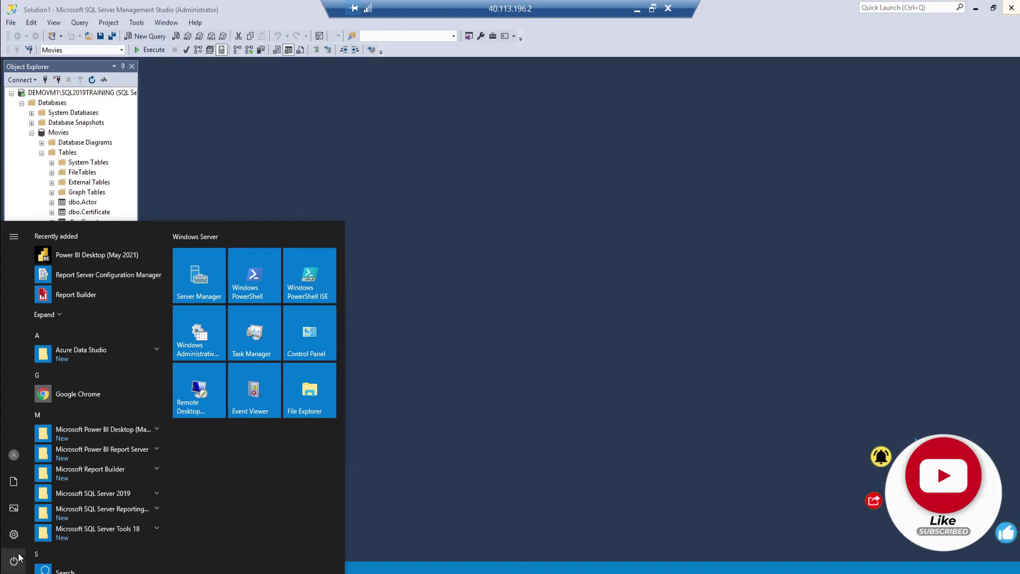
# Step: Restart the remote server, confirming the restart reason and restarting despite the open app
pyautogui.click(17, 558)
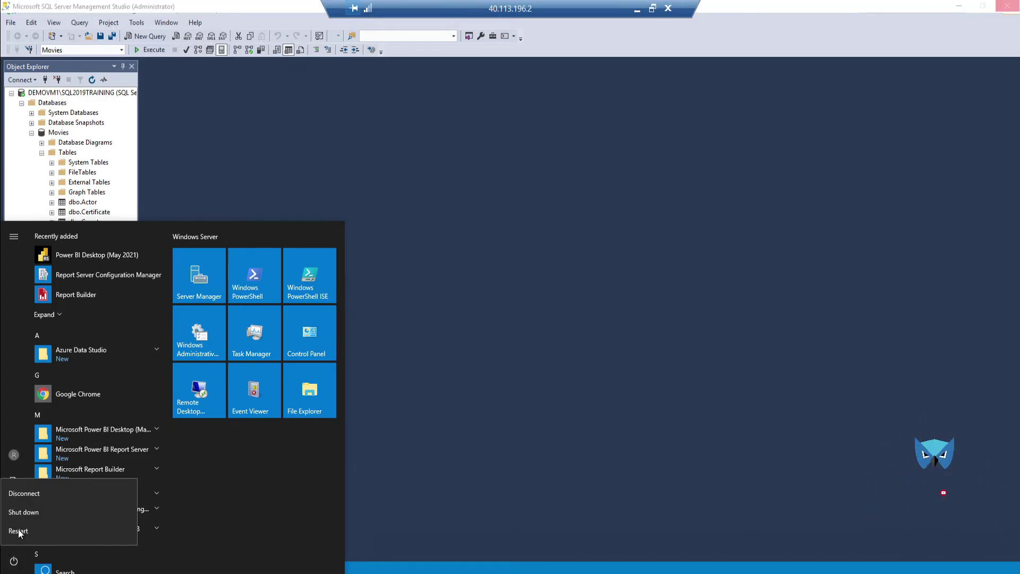
pyautogui.click(26, 531)
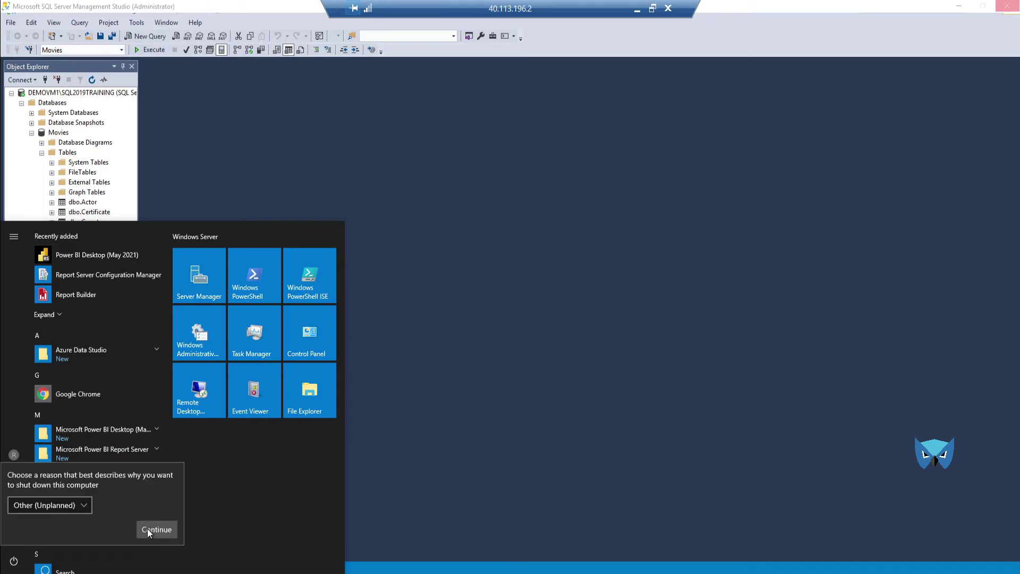
pyautogui.click(148, 528)
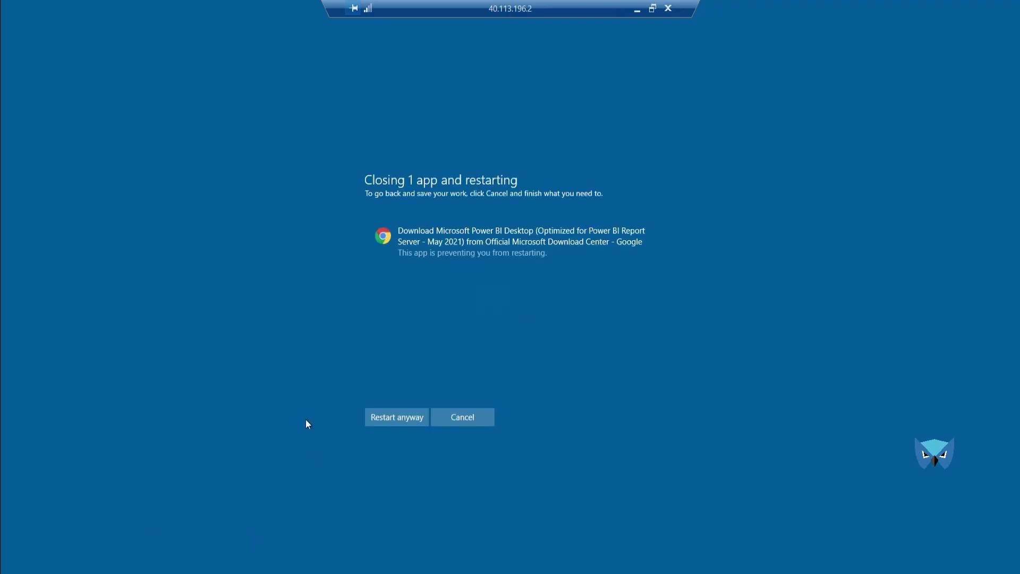
pyautogui.click(400, 418)
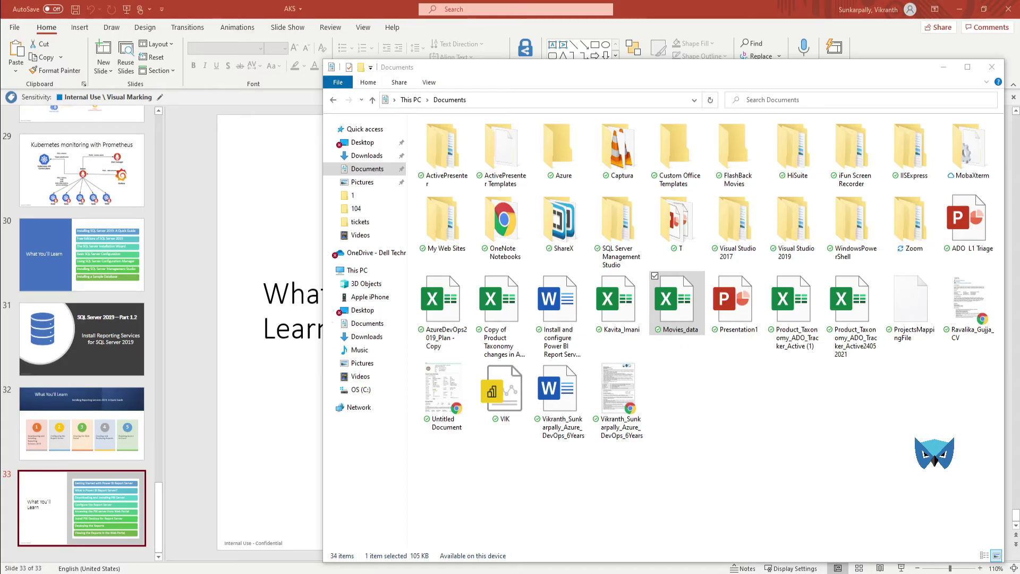
# Step: Restart DEMOVM1 from its Azure Overview page, refresh its status, and open the RDP Connect page
pyautogui.moveTo(414, 571)
pyautogui.click(453, 547)
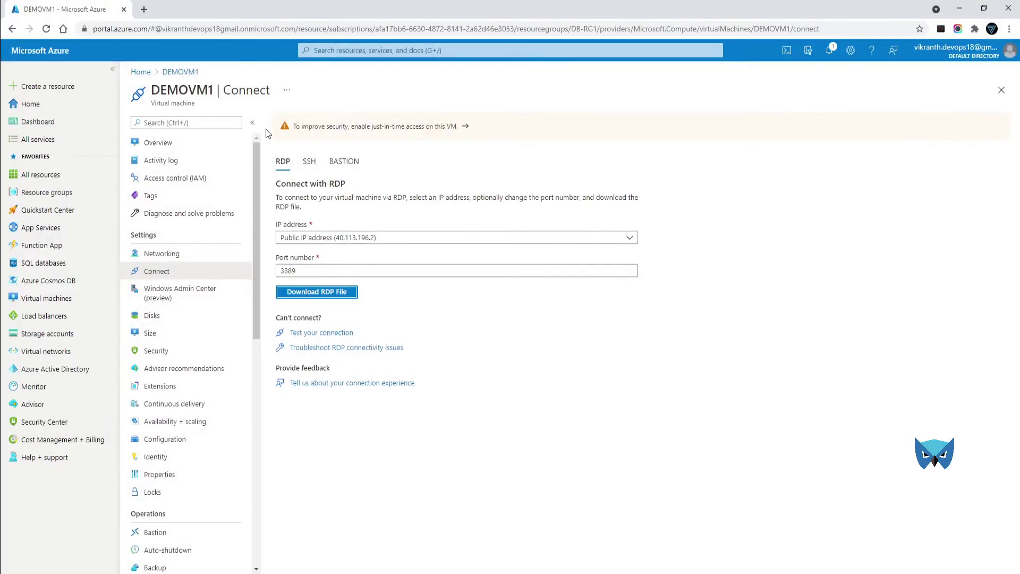
pyautogui.click(178, 72)
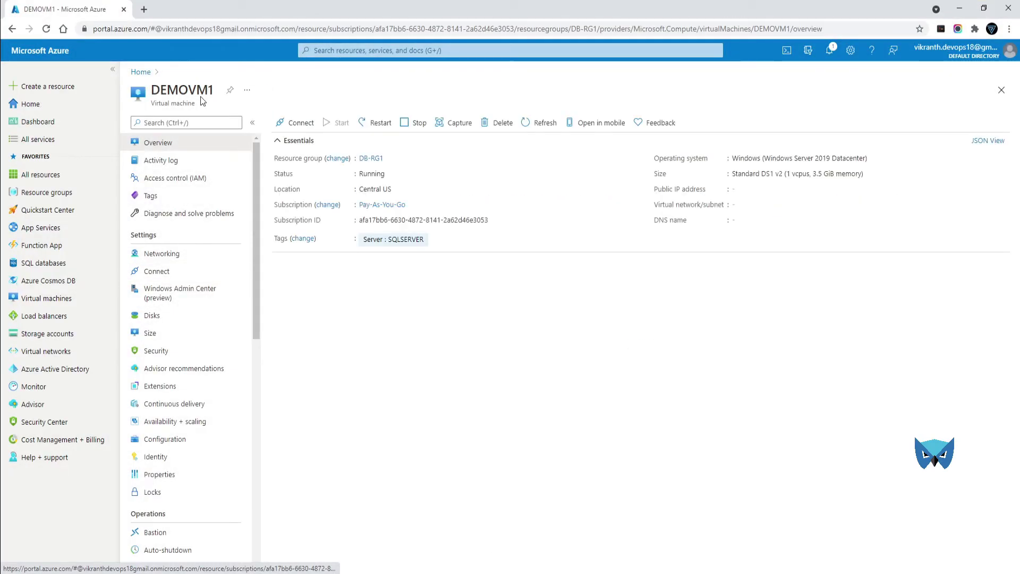
pyautogui.click(390, 124)
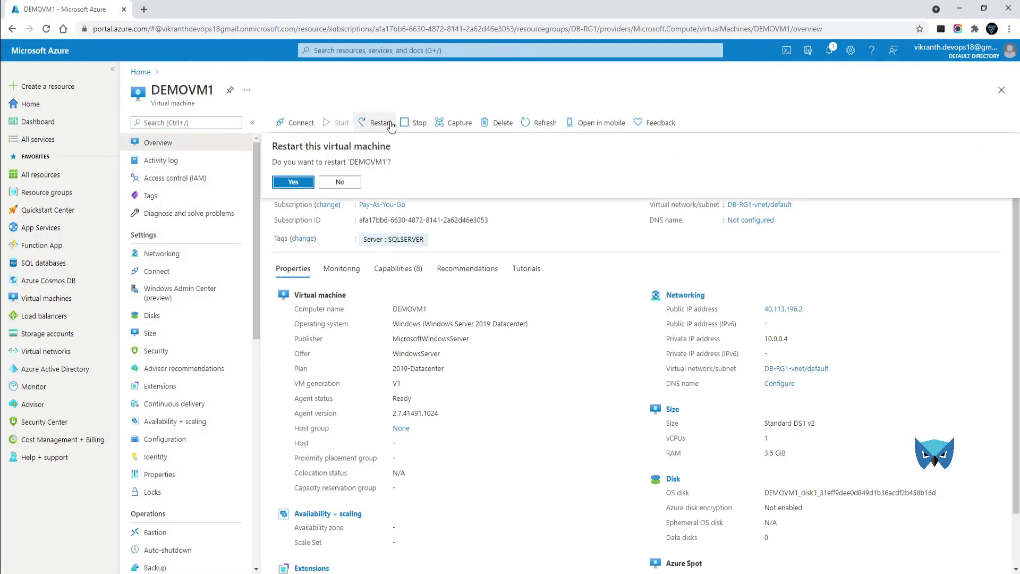
pyautogui.click(301, 182)
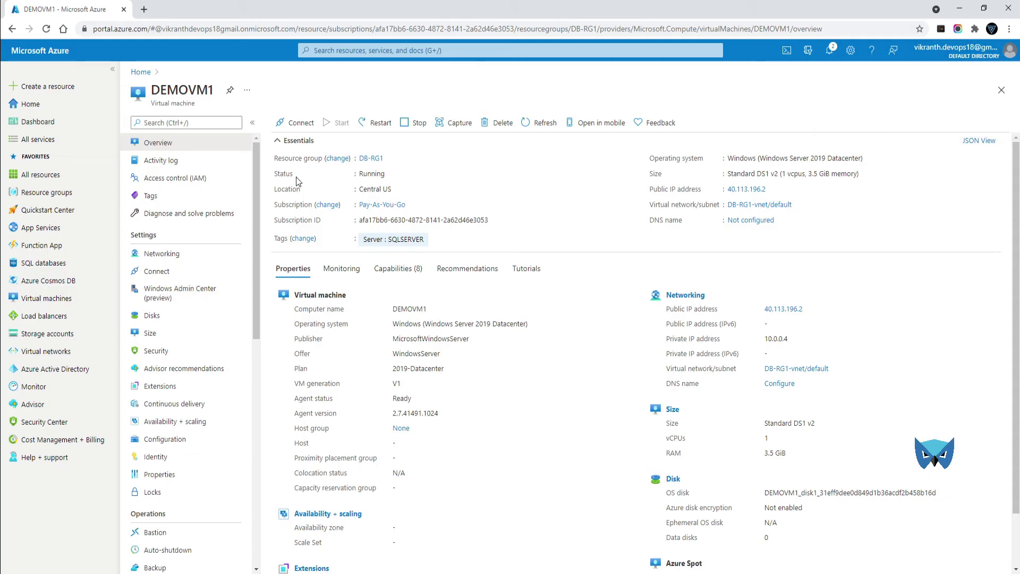
pyautogui.click(554, 130)
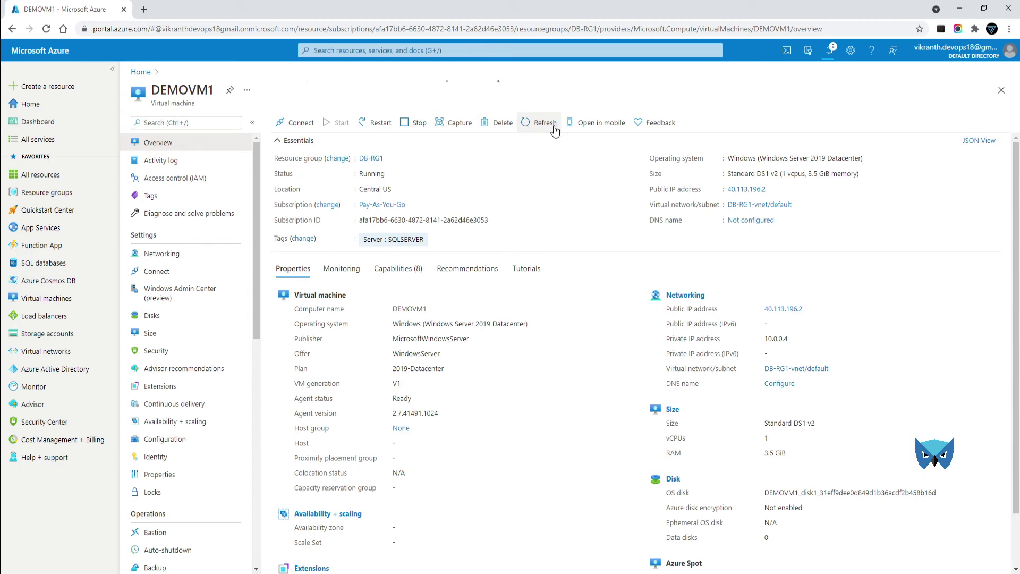
pyautogui.click(299, 125)
pyautogui.click(297, 145)
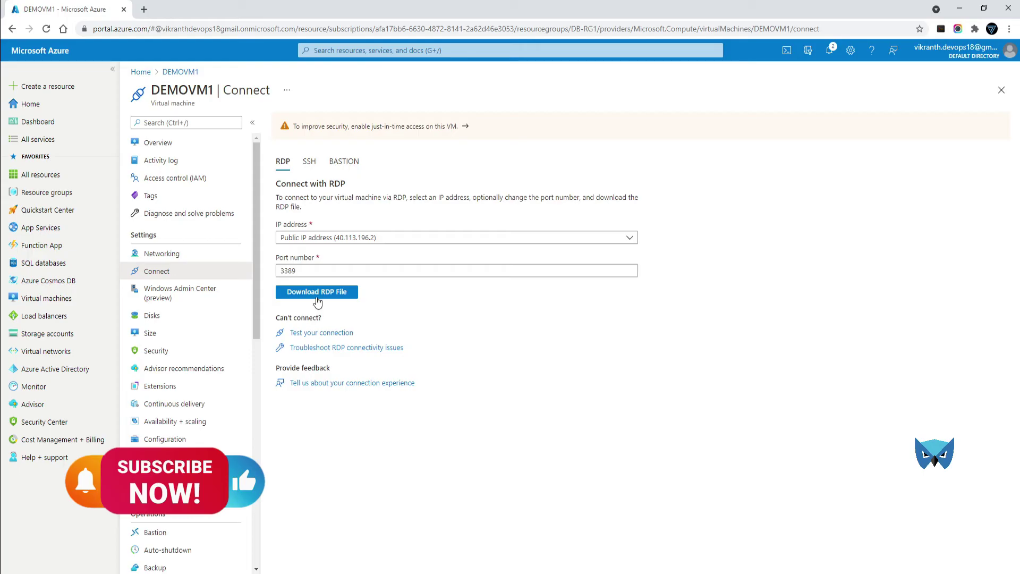
# Step: Download and run DEMOVM1 (4).rdp, try connecting, and dismiss the connection-failure error
pyautogui.click(318, 293)
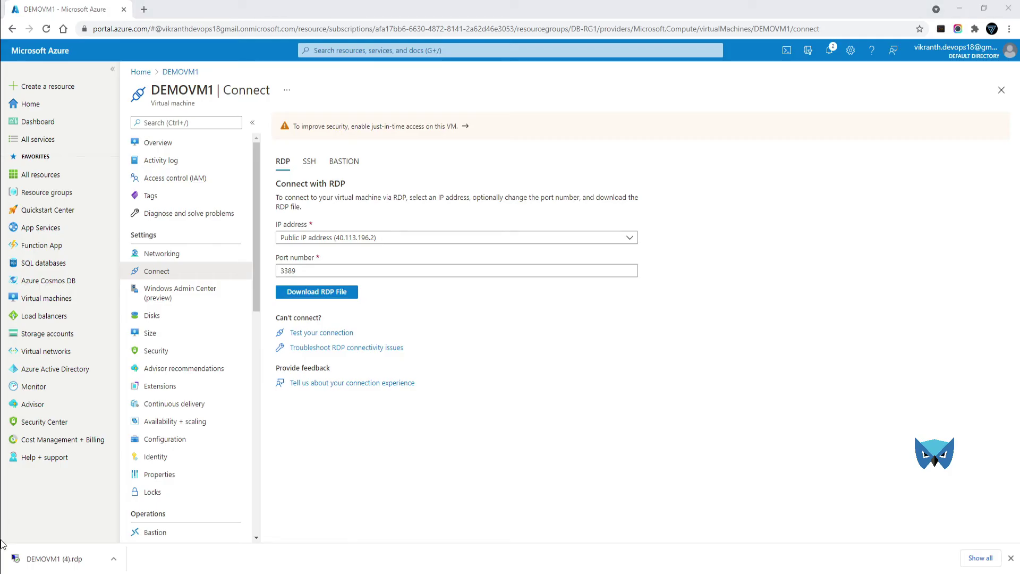
pyautogui.click(43, 566)
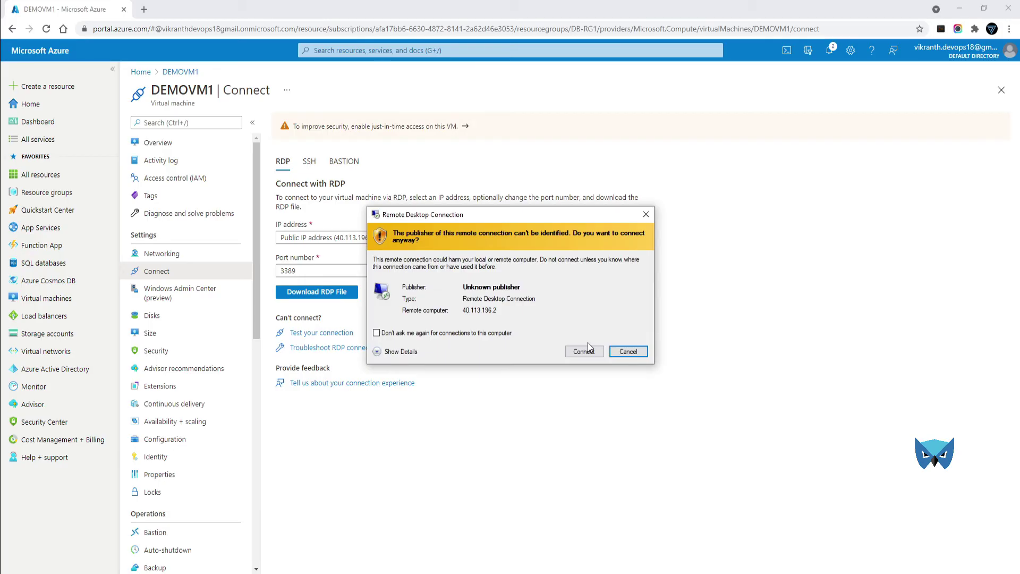
pyautogui.click(584, 351)
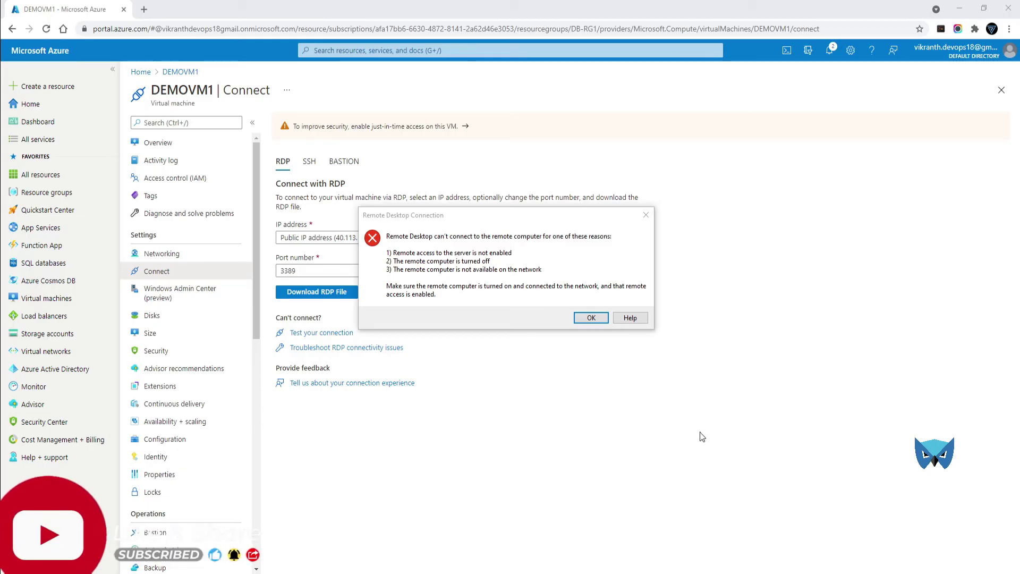
pyautogui.click(593, 319)
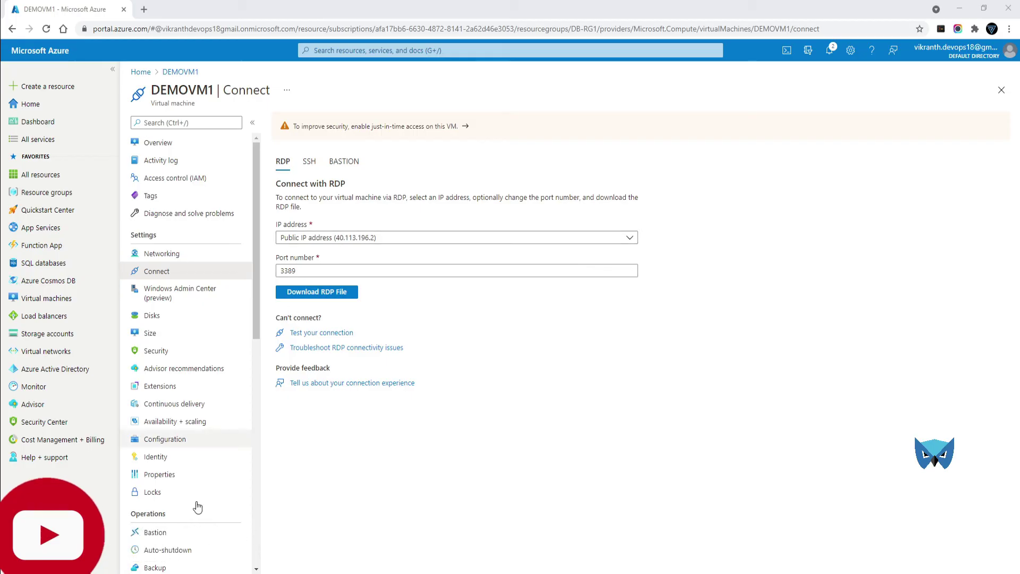
pyautogui.hotkey('alt', 'Tab')
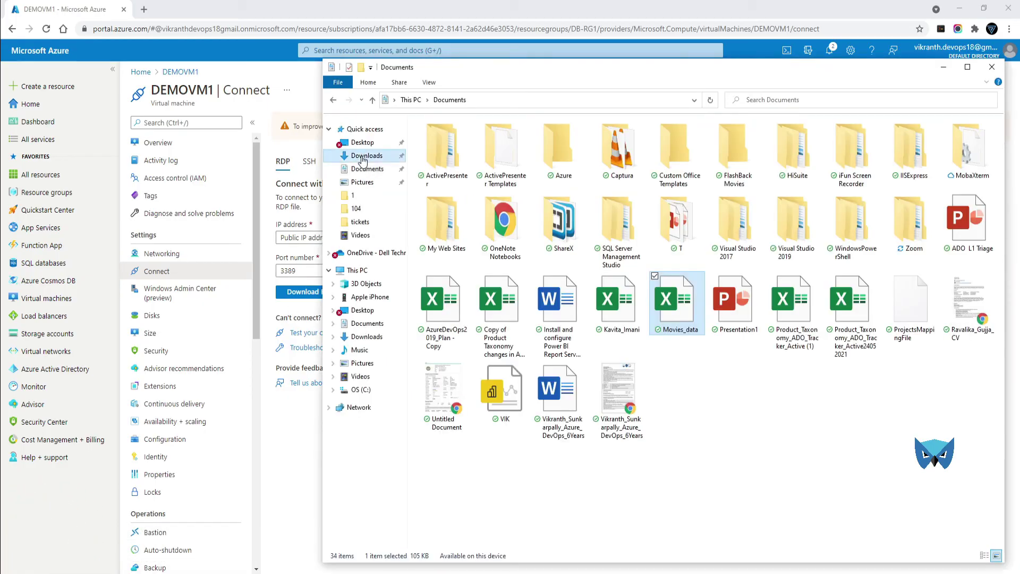
# Step: Relaunch DEMOVM1 (4) from the Downloads folder and minimise File Explorer
pyautogui.click(366, 155)
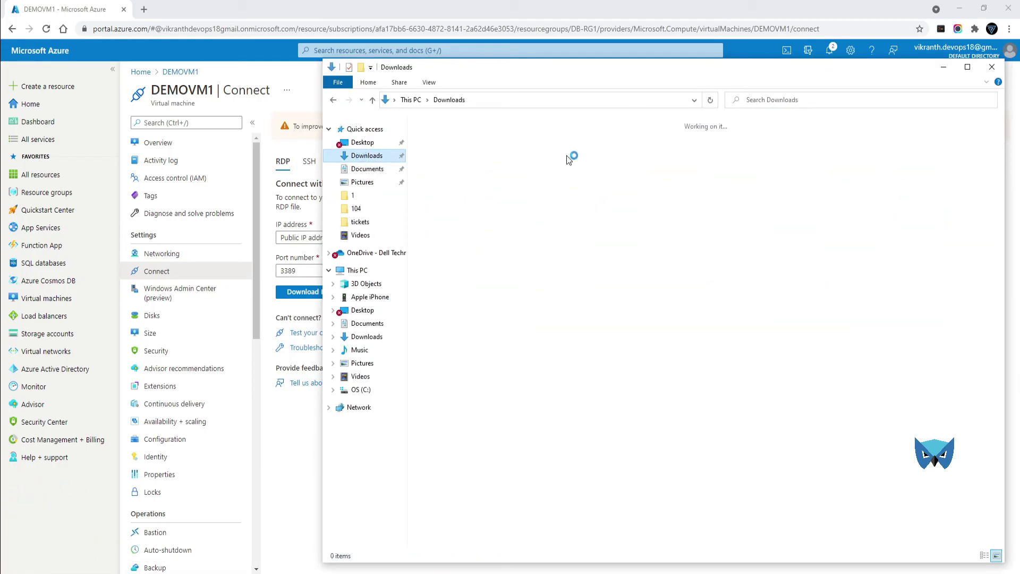
pyautogui.click(438, 149)
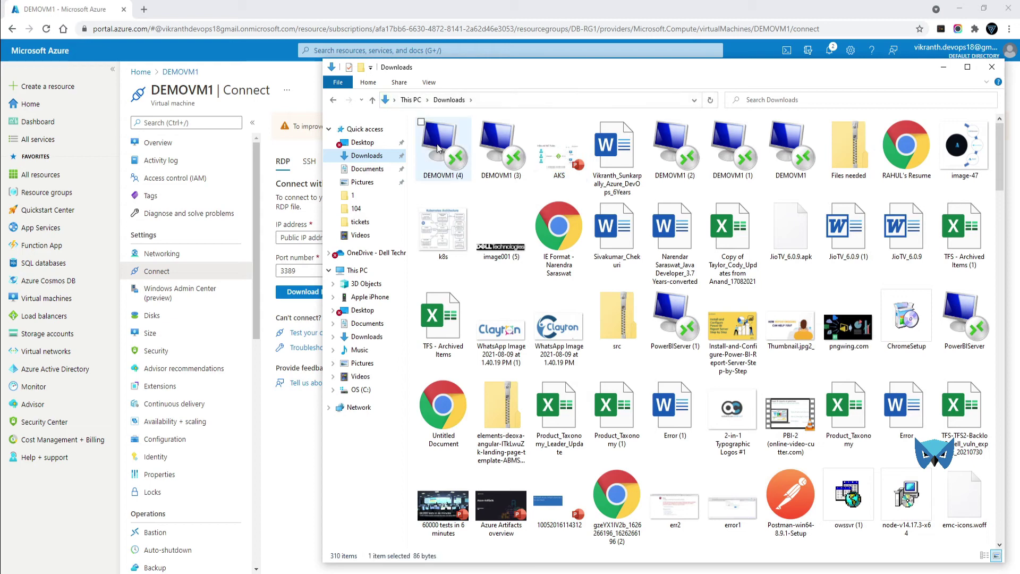
pyautogui.doubleClick(437, 149)
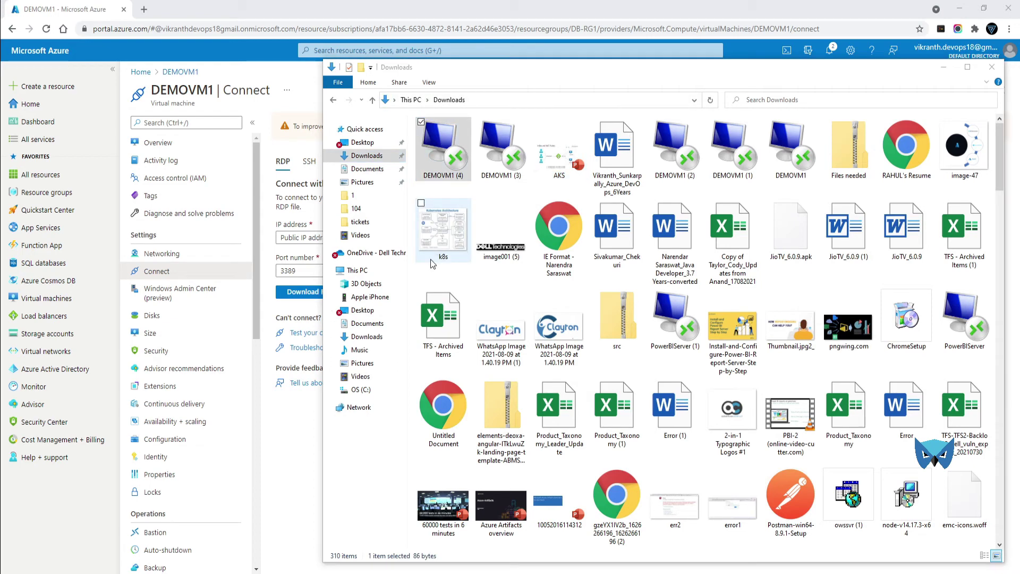
pyautogui.click(943, 67)
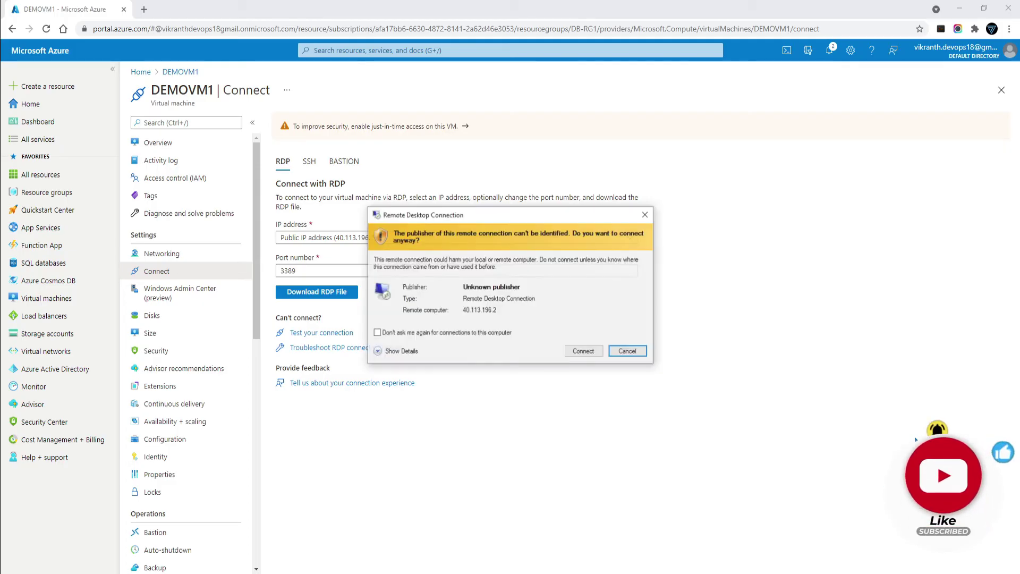
# Step: Connect to 40.113.196.2 with the account password and accept the certificate warning
pyautogui.click(585, 352)
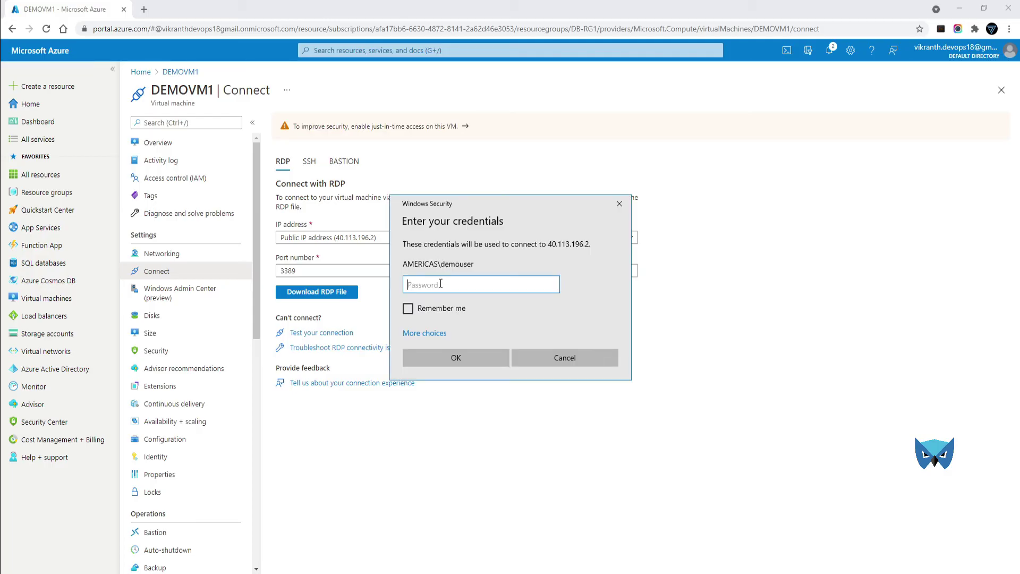
pyautogui.write('••')
pyautogui.write('ord@123')
pyautogui.press('Return')
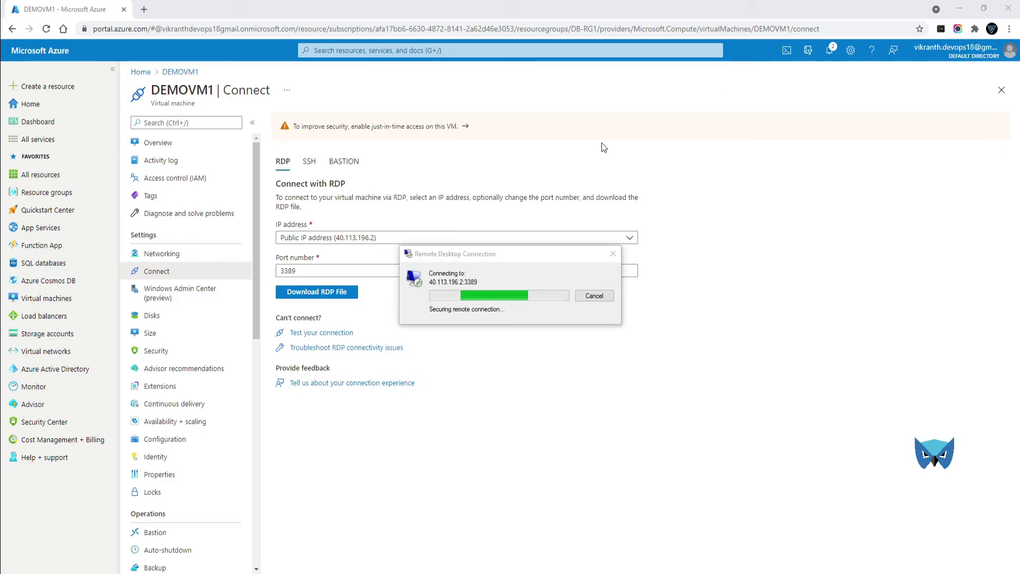
pyautogui.click(545, 382)
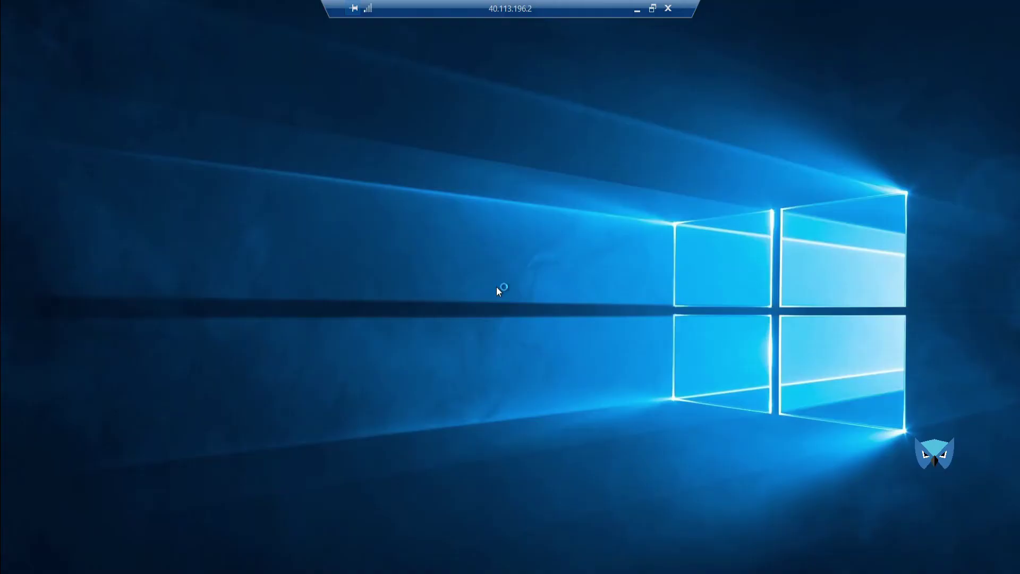
# Step: Dismiss the Shutdown Event Tracker, Admin Center popup and Server Manager, then show Power BI Desktop's shortcut options
pyautogui.click(18, 135)
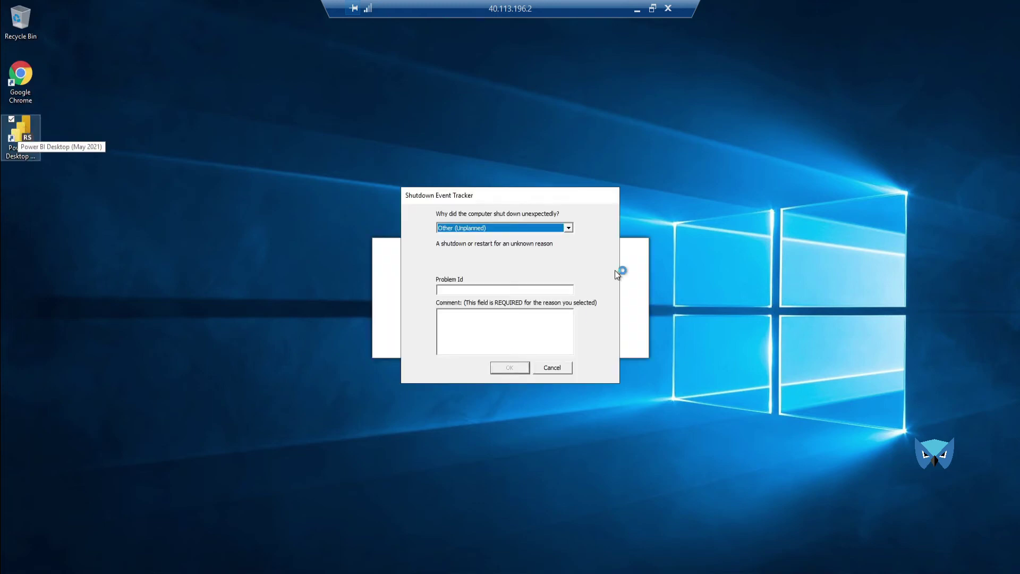
pyautogui.click(553, 368)
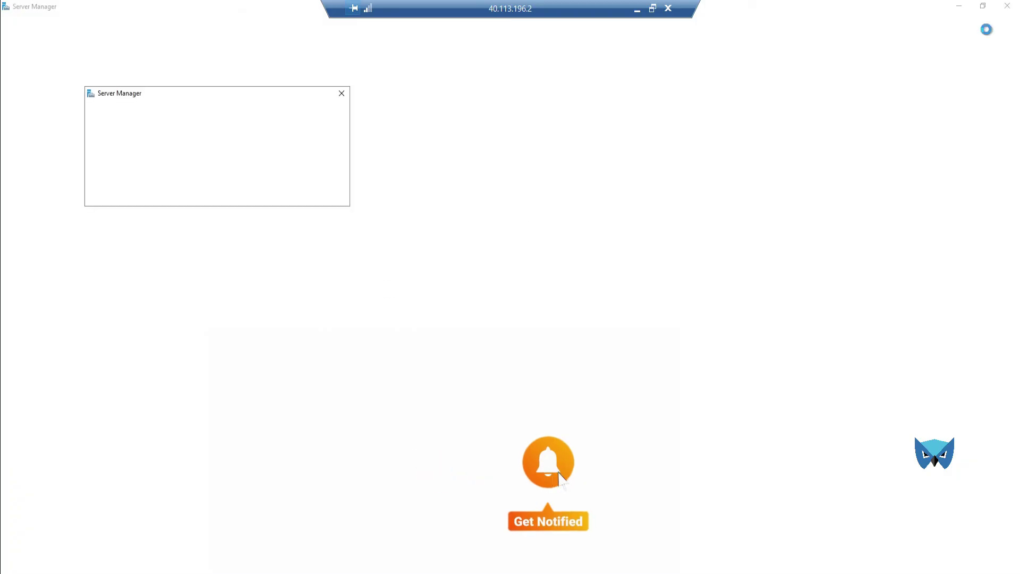
pyautogui.click(340, 94)
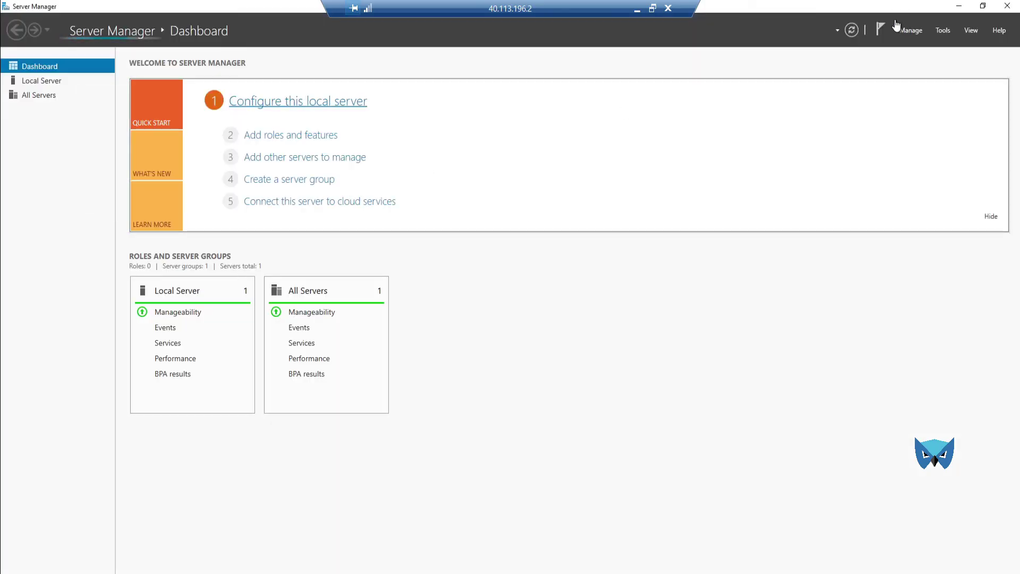
pyautogui.click(1007, 7)
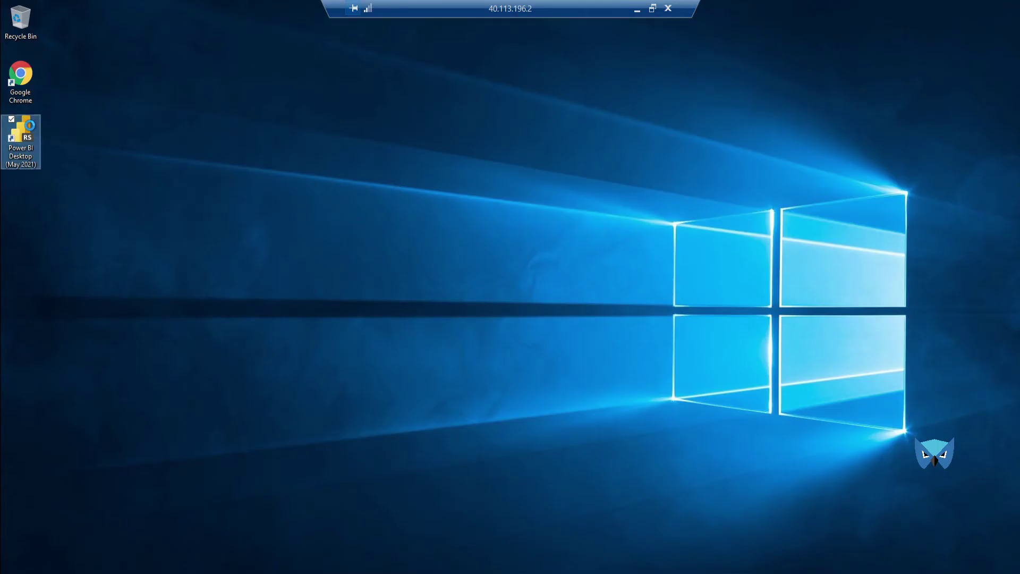
pyautogui.rightClick(30, 129)
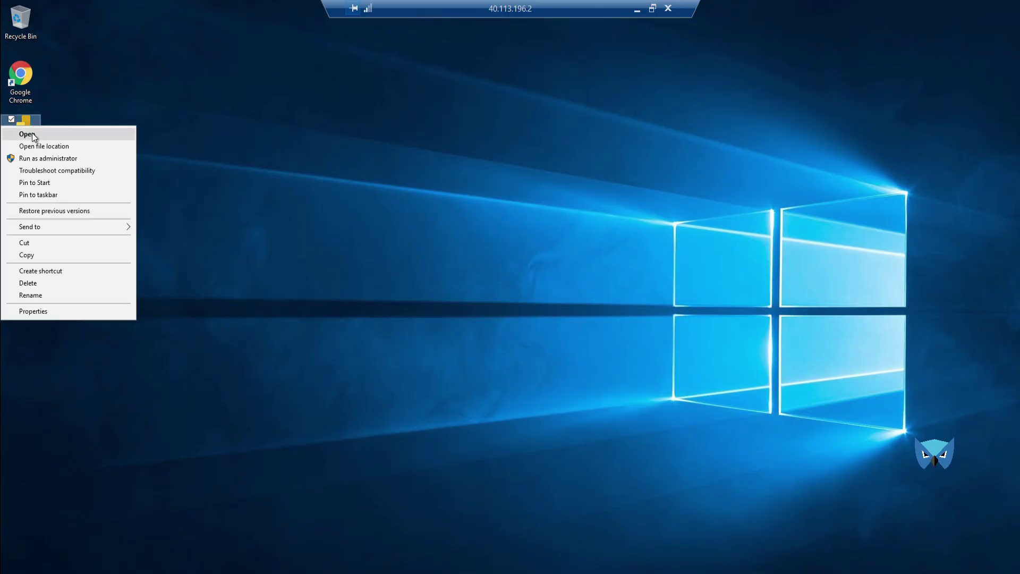
# Step: Launch Power BI Desktop, close its welcome screen, and list the Get data sources
pyautogui.click(33, 136)
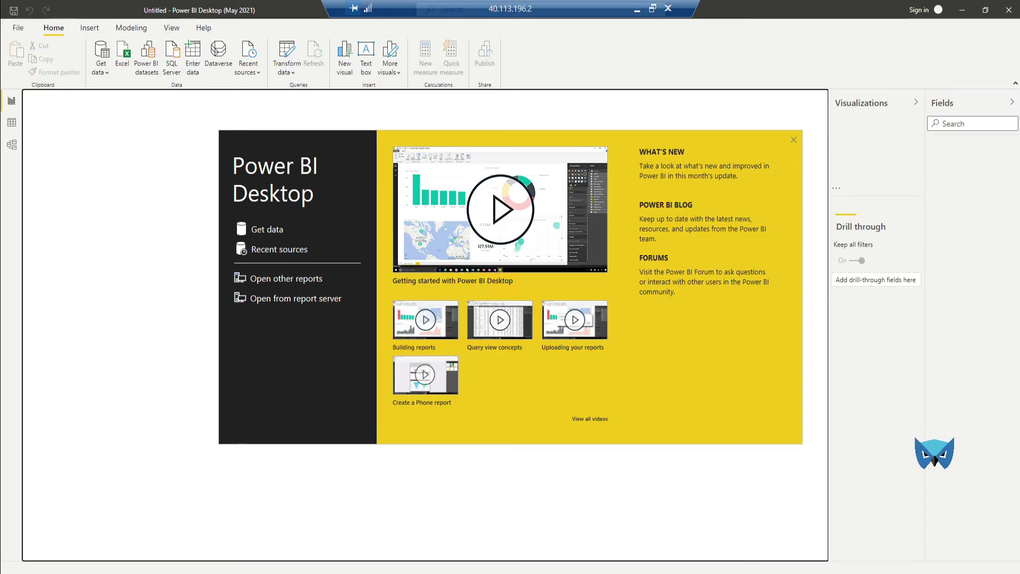
pyautogui.click(793, 141)
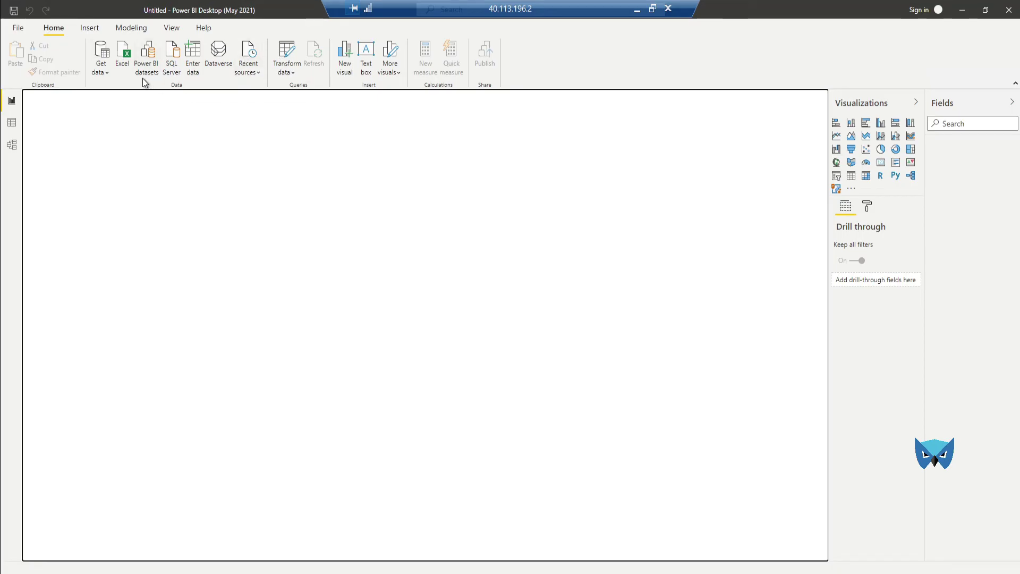
pyautogui.click(108, 72)
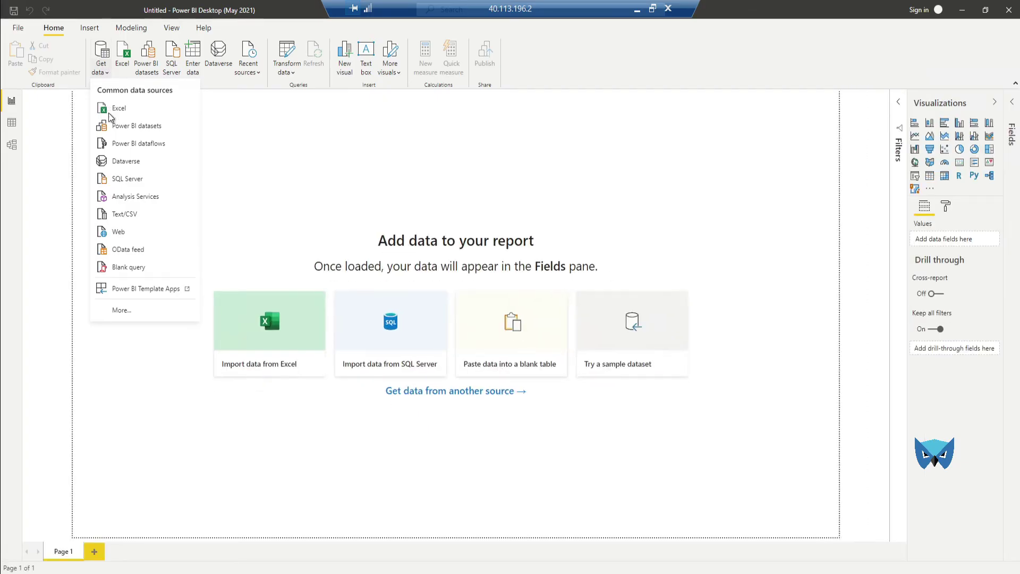
# Step: Import Excel data from C:\SQL2019\Movies_data.xlsx
pyautogui.click(269, 324)
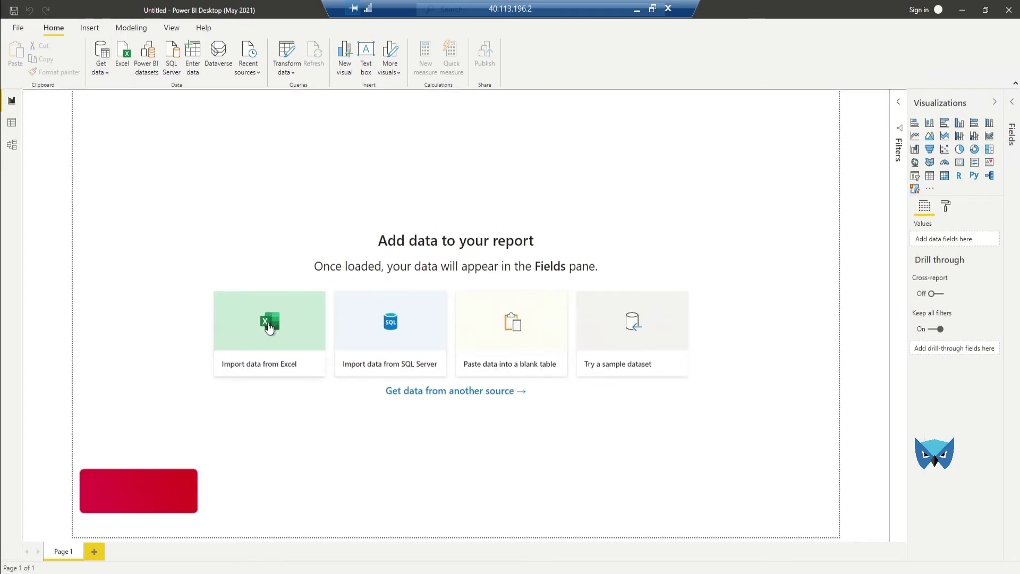
pyautogui.click(268, 325)
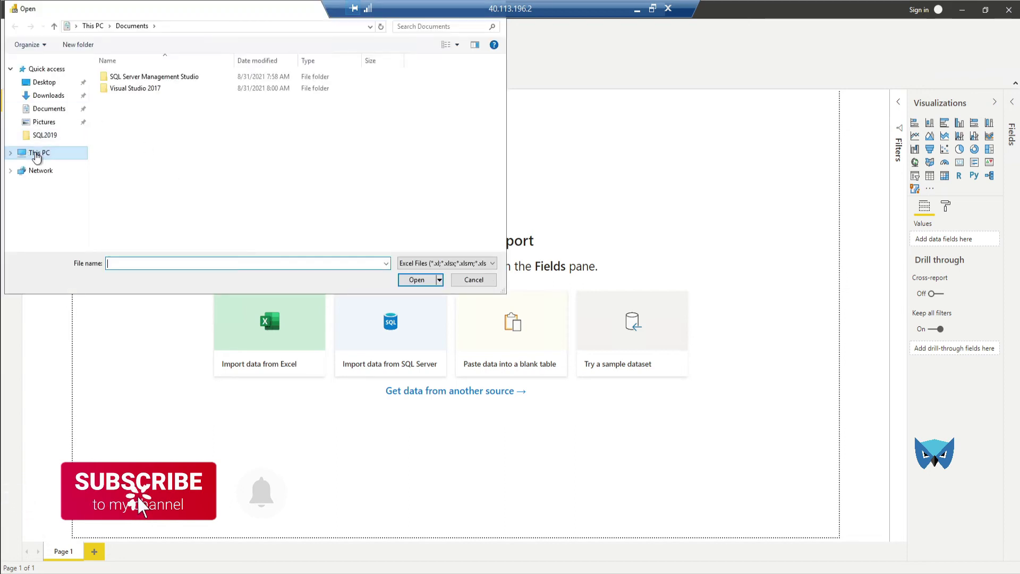
pyautogui.click(36, 154)
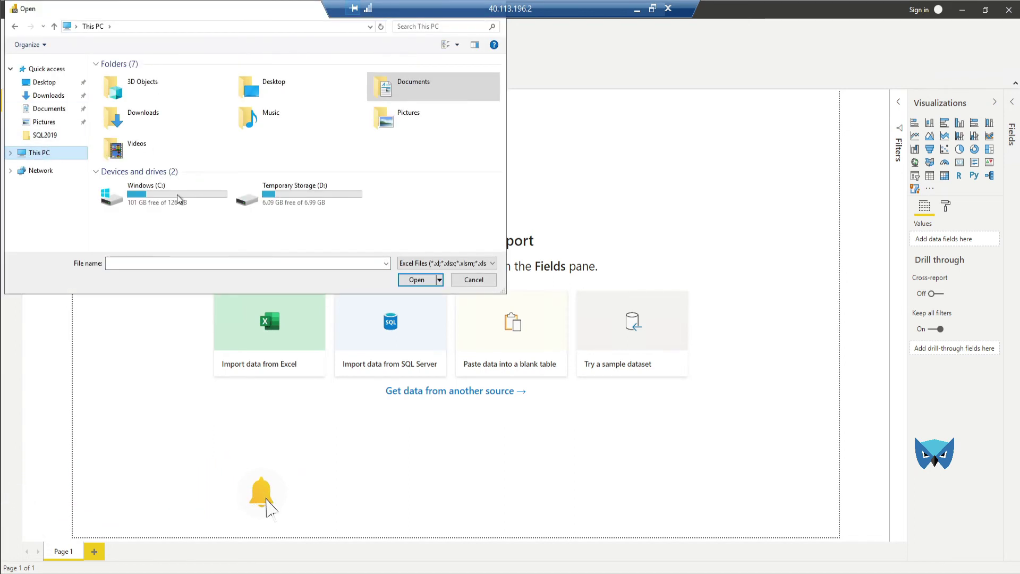
pyautogui.doubleClick(177, 194)
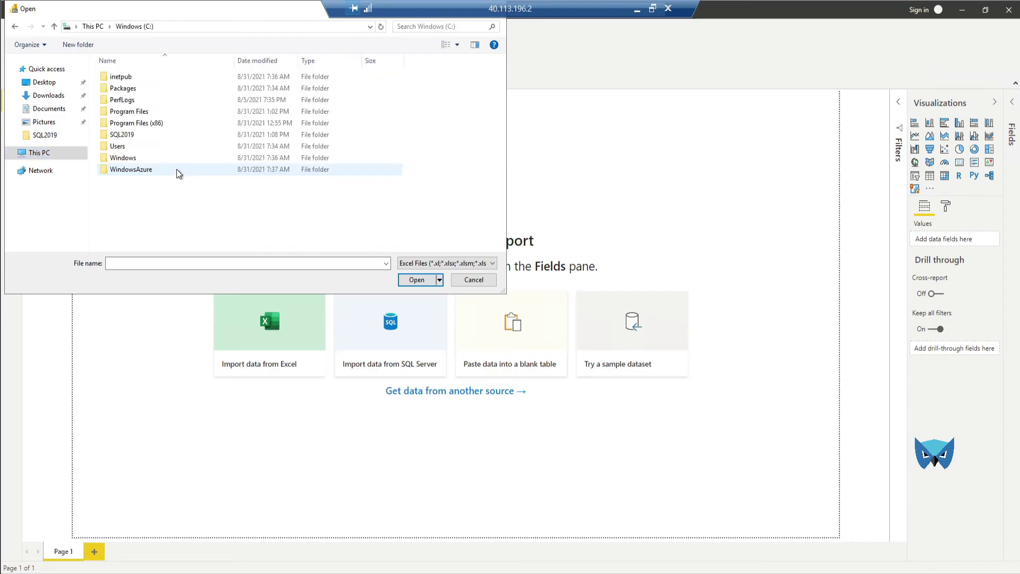
pyautogui.click(120, 136)
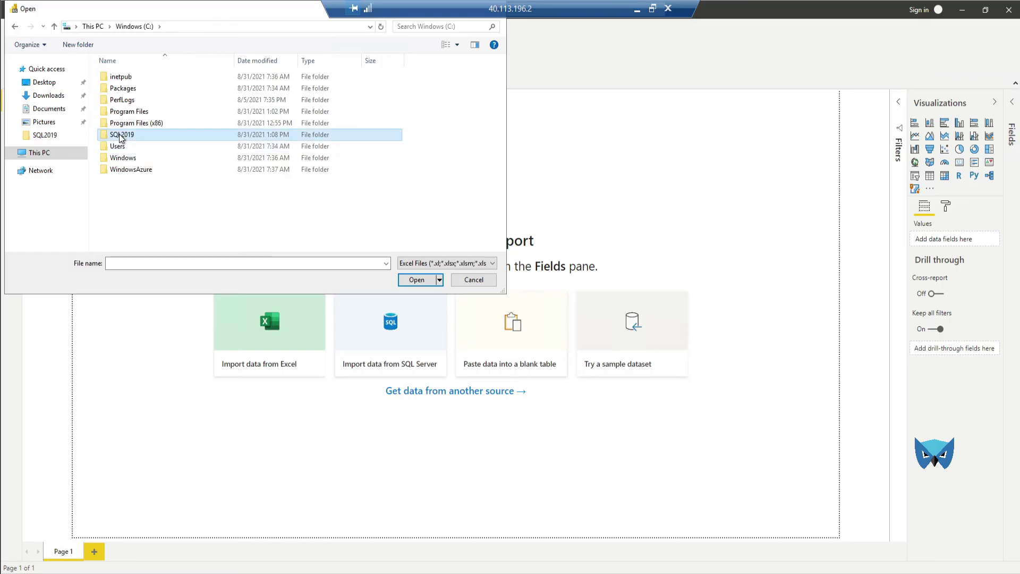
pyautogui.doubleClick(120, 136)
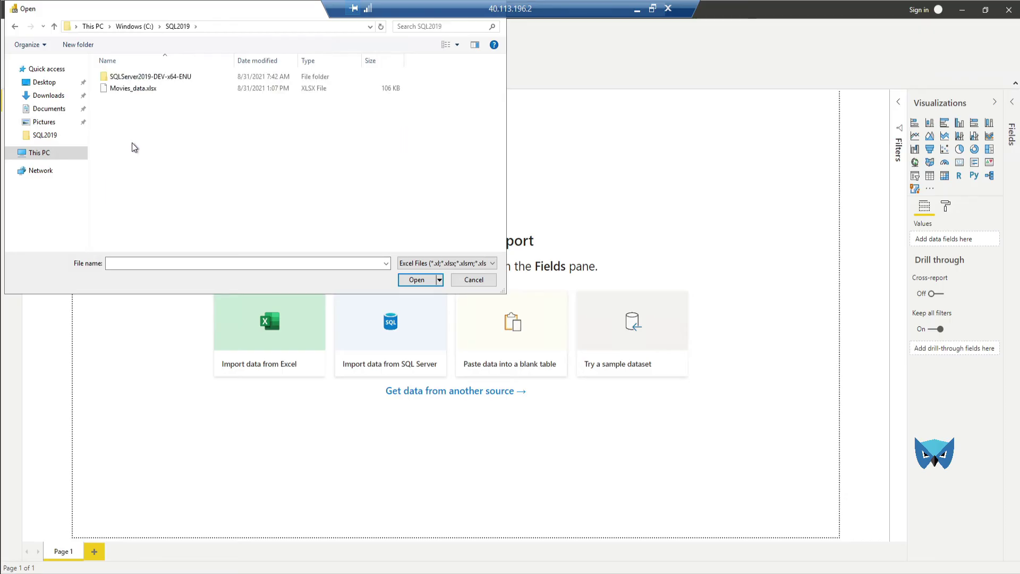
pyautogui.click(138, 90)
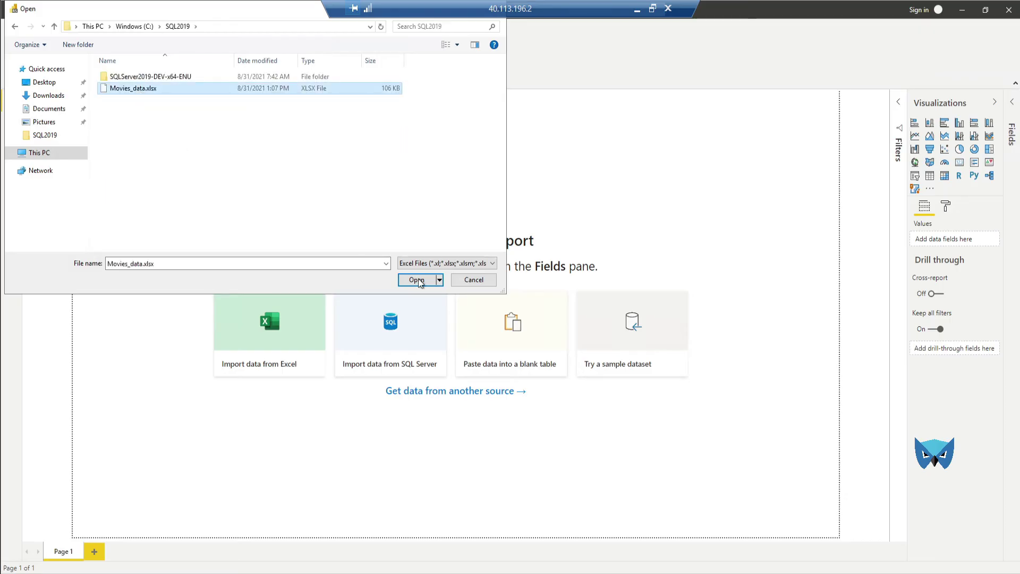
pyautogui.click(418, 280)
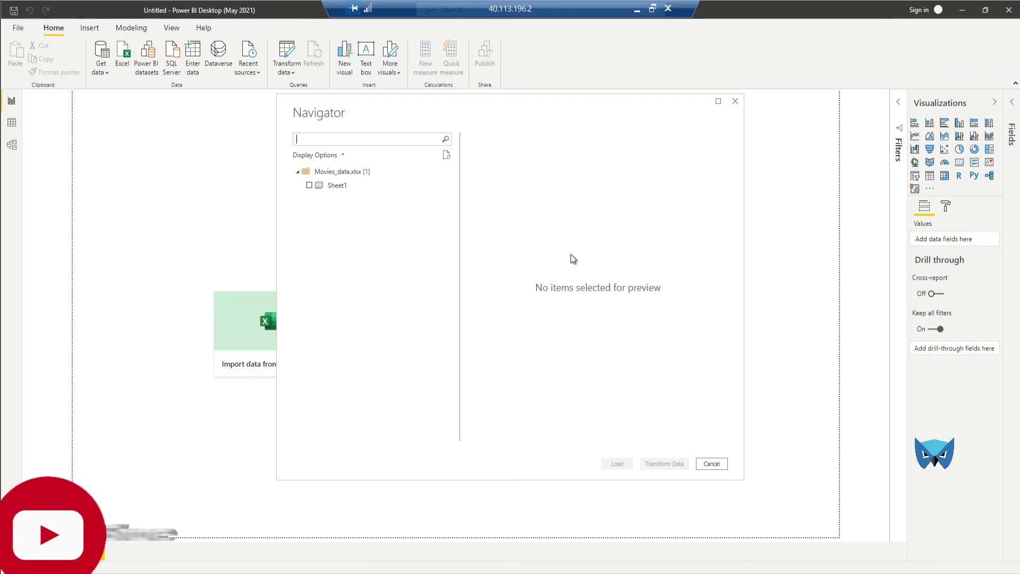
# Step: Tick Sheet1 in the Navigator and load it
pyautogui.click(309, 185)
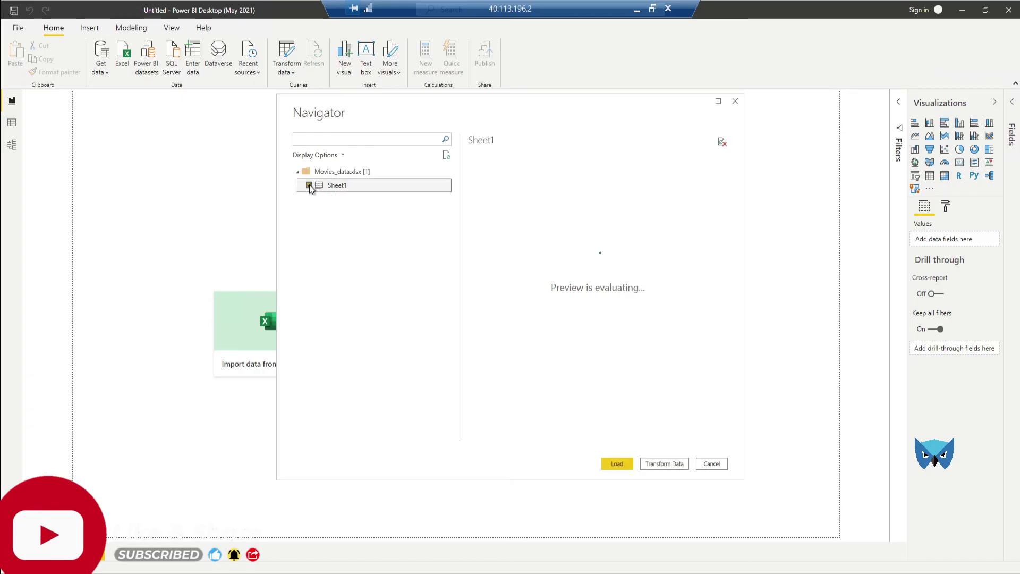
pyautogui.click(617, 463)
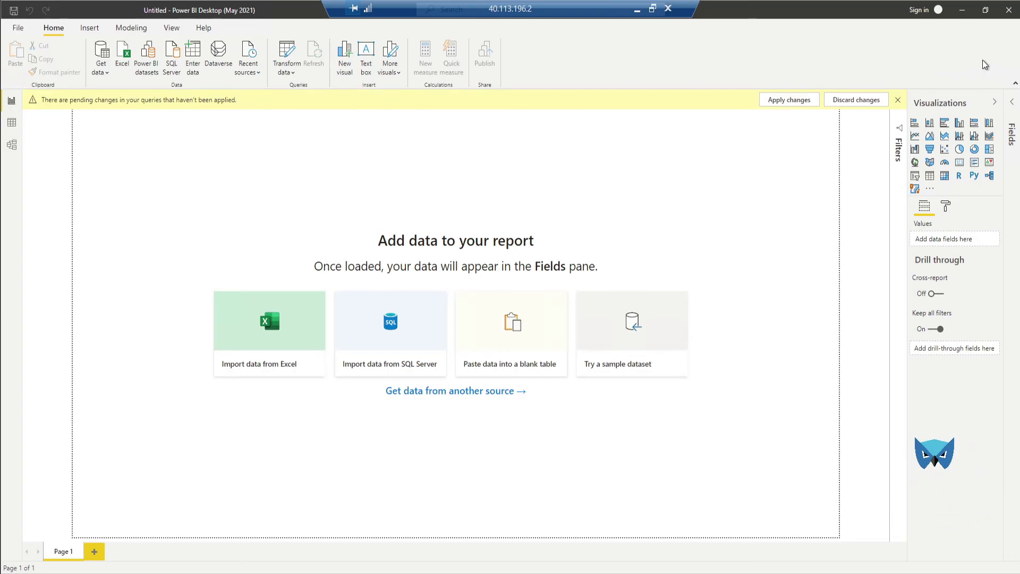
# Step: Apply the pending query changes and launch Report Server Configuration Manager from Start
pyautogui.click(801, 100)
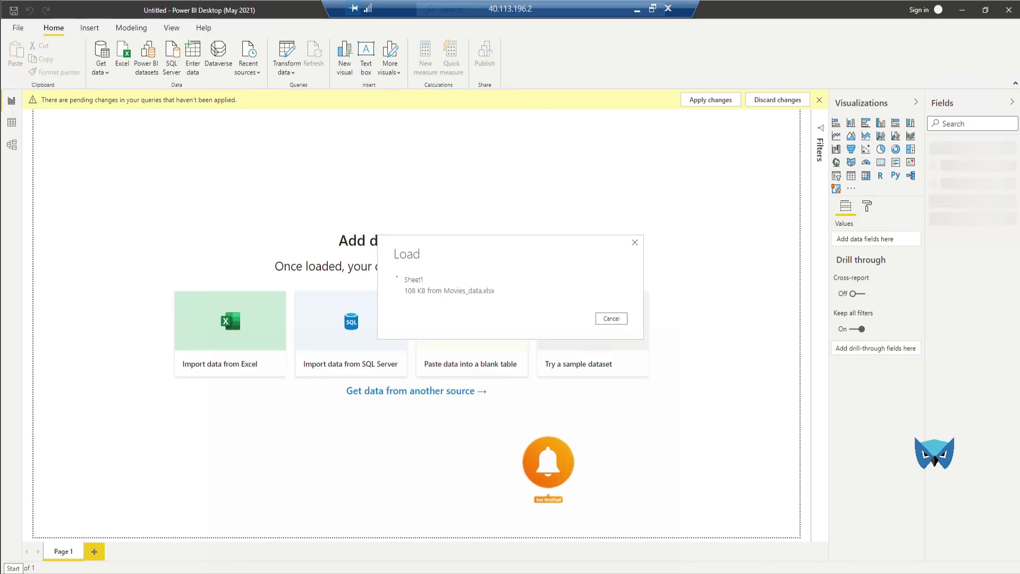
pyautogui.press('super')
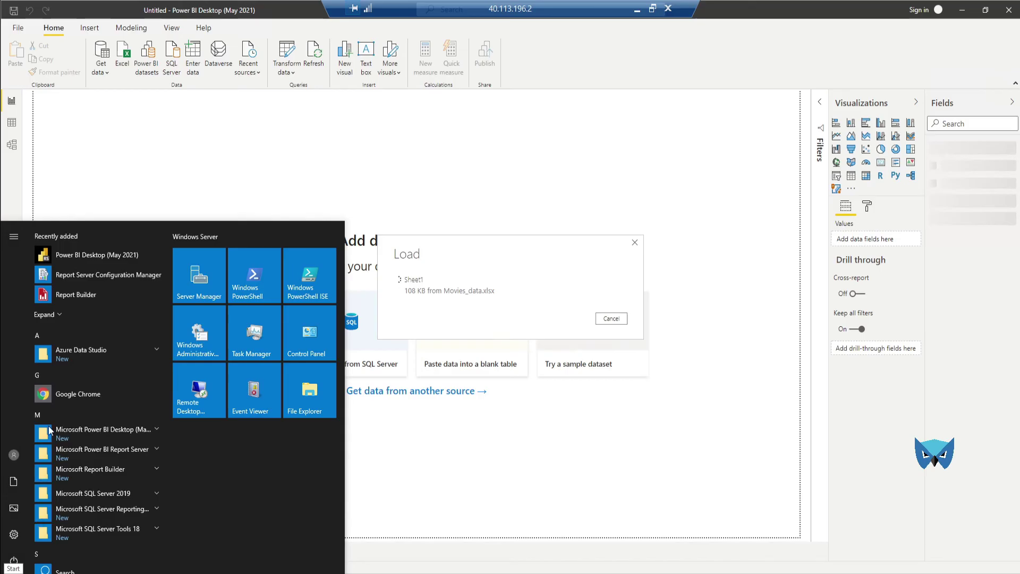
pyautogui.click(112, 275)
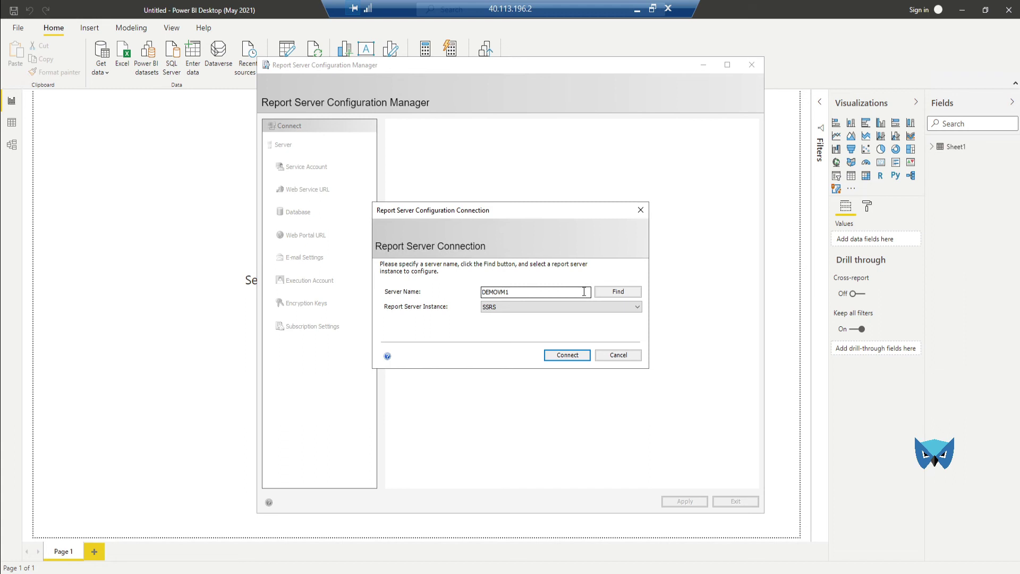
# Step: Set the Report Server Instance for DEMOVM1 to PBIRS
pyautogui.click(586, 292)
pyautogui.click(578, 309)
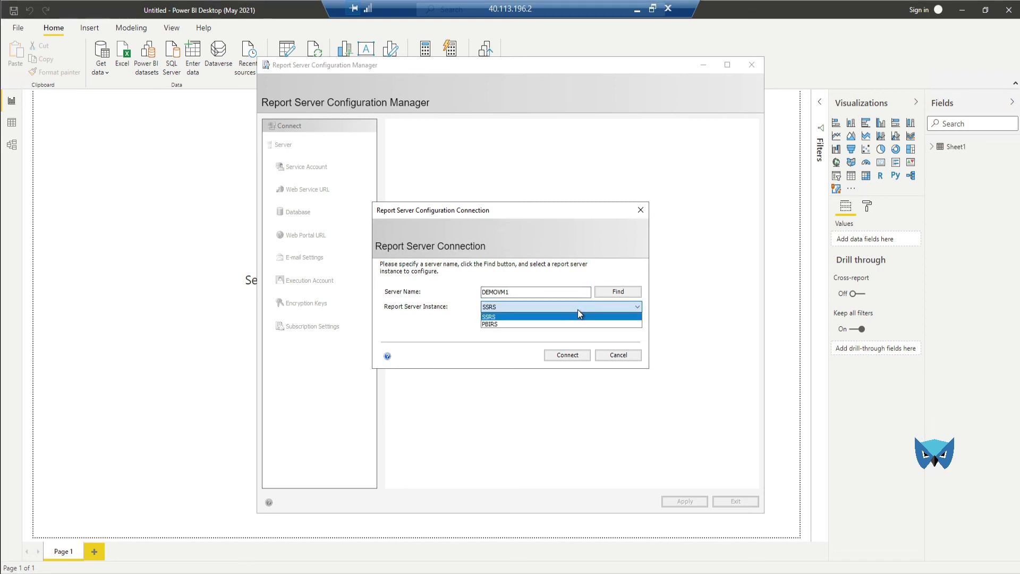
pyautogui.click(506, 325)
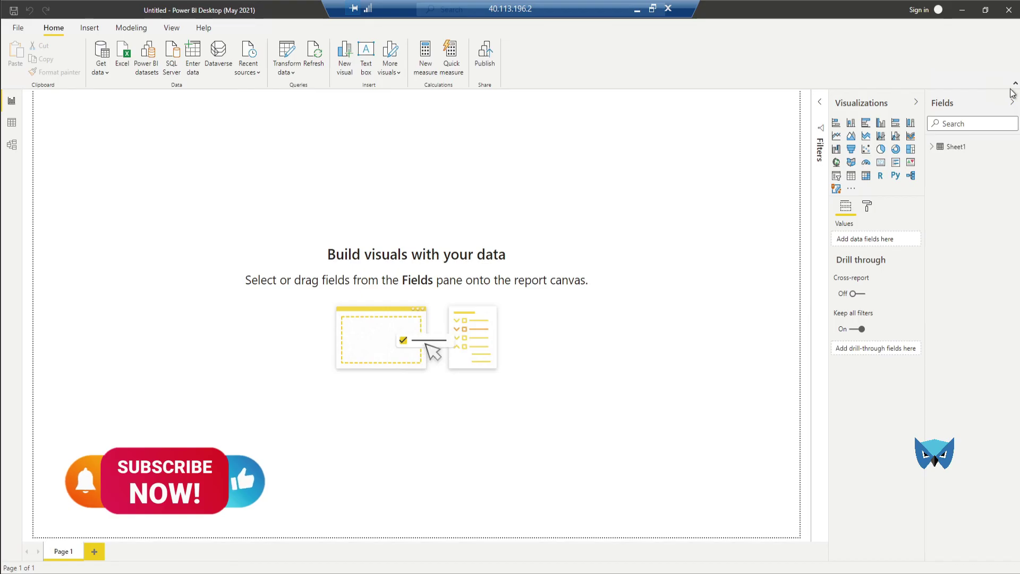
# Step: Add a table visual listing Sheet1's Title, FilmID and LanguageID fields
pyautogui.click(933, 148)
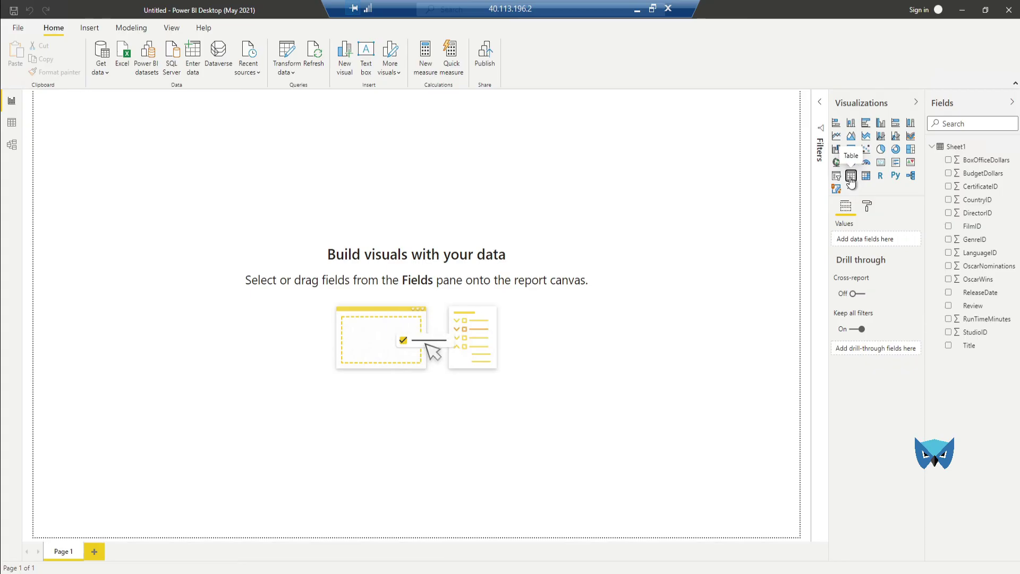
pyautogui.click(850, 177)
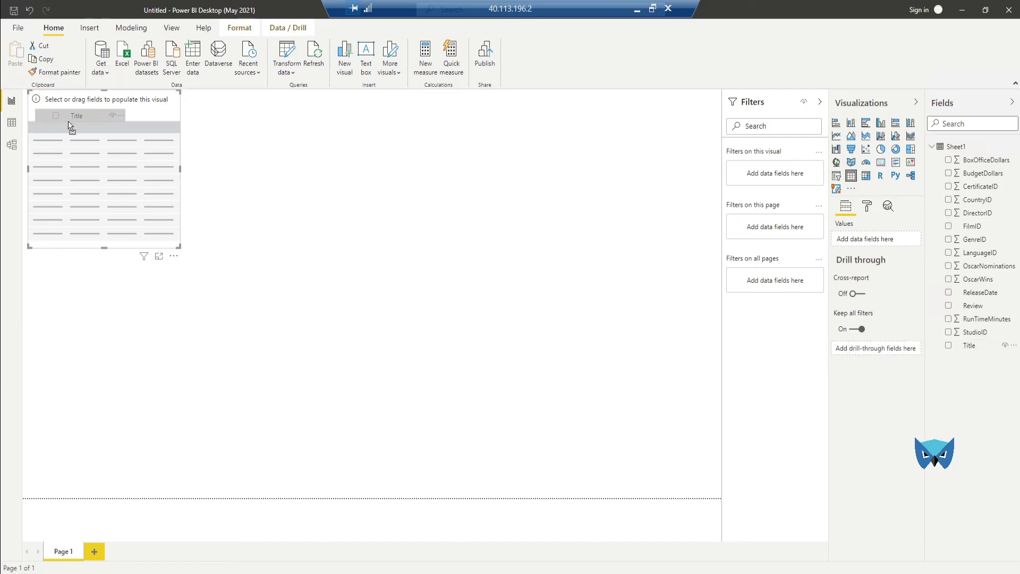
pyautogui.moveTo(67, 121); pyautogui.dragTo(67, 121)
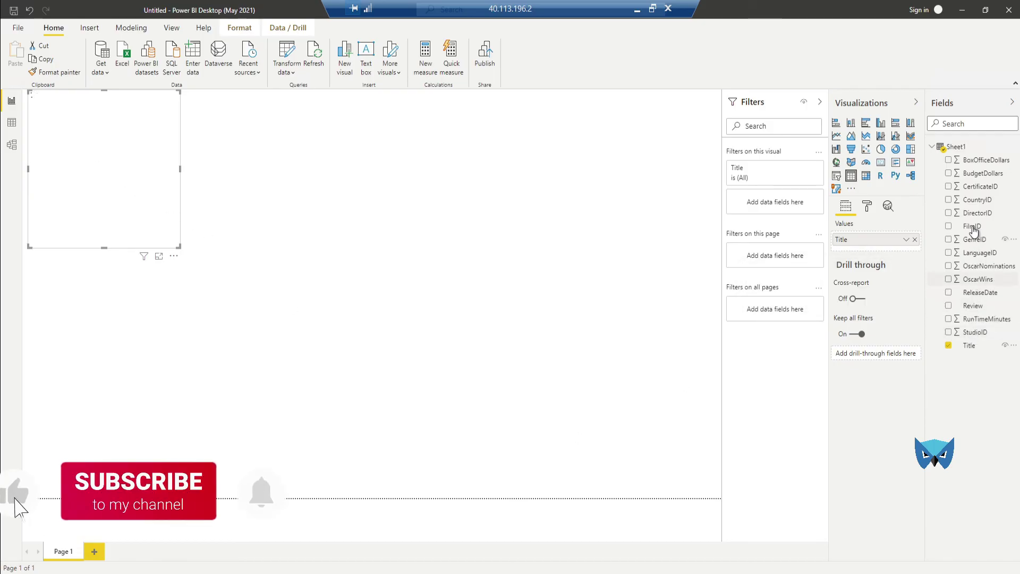
pyautogui.moveTo(971, 226); pyautogui.dragTo(161, 125)
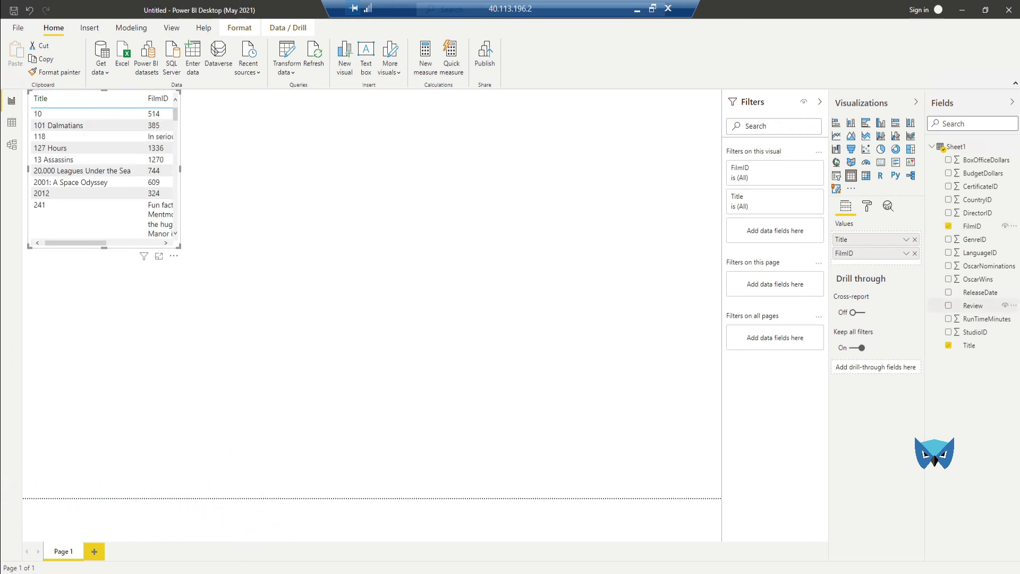
pyautogui.click(973, 256)
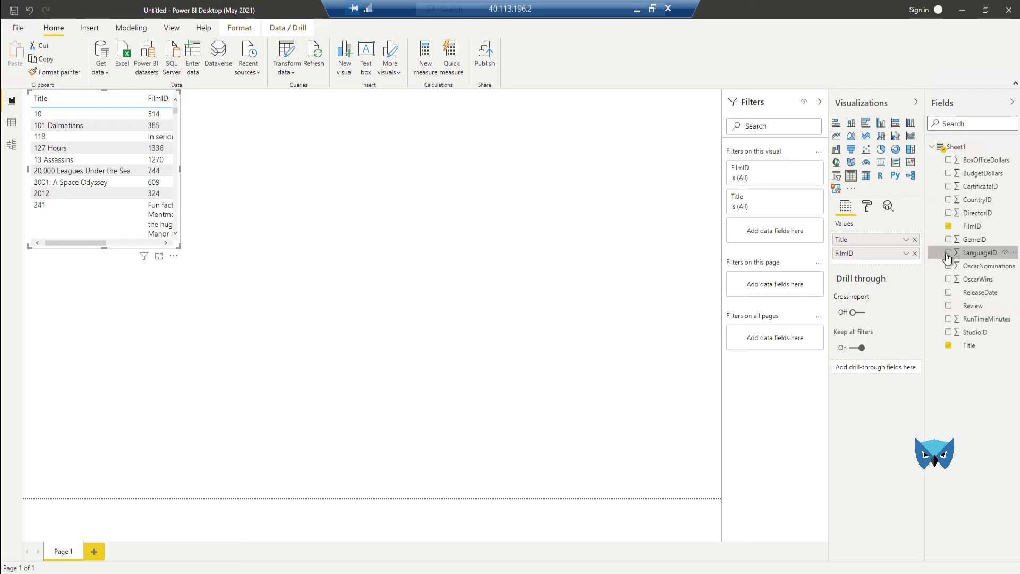
pyautogui.click(948, 253)
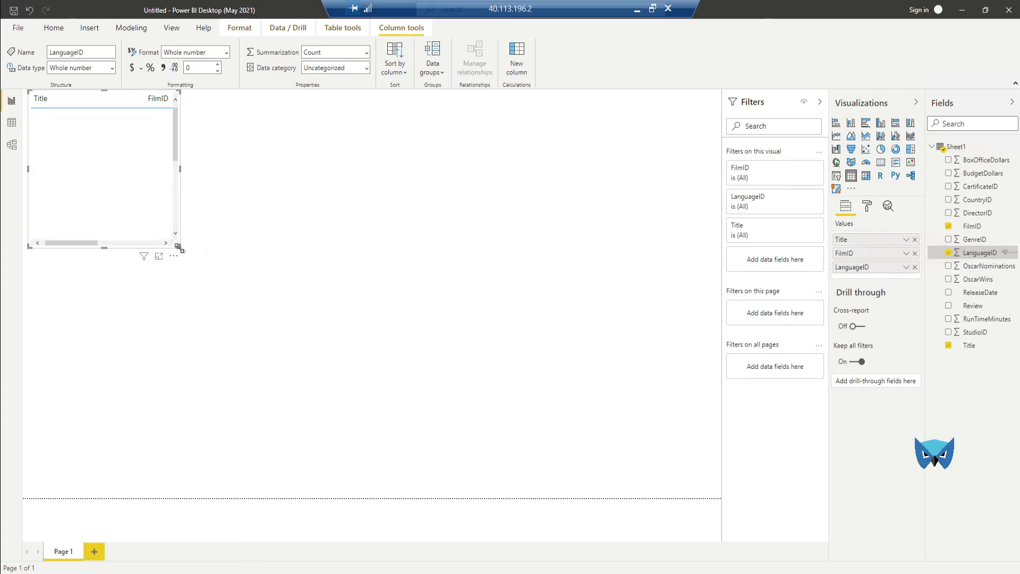
# Step: Enlarge the movies table visual and scroll across to its rightmost columns
pyautogui.moveTo(330, 266); pyautogui.dragTo(555, 336)
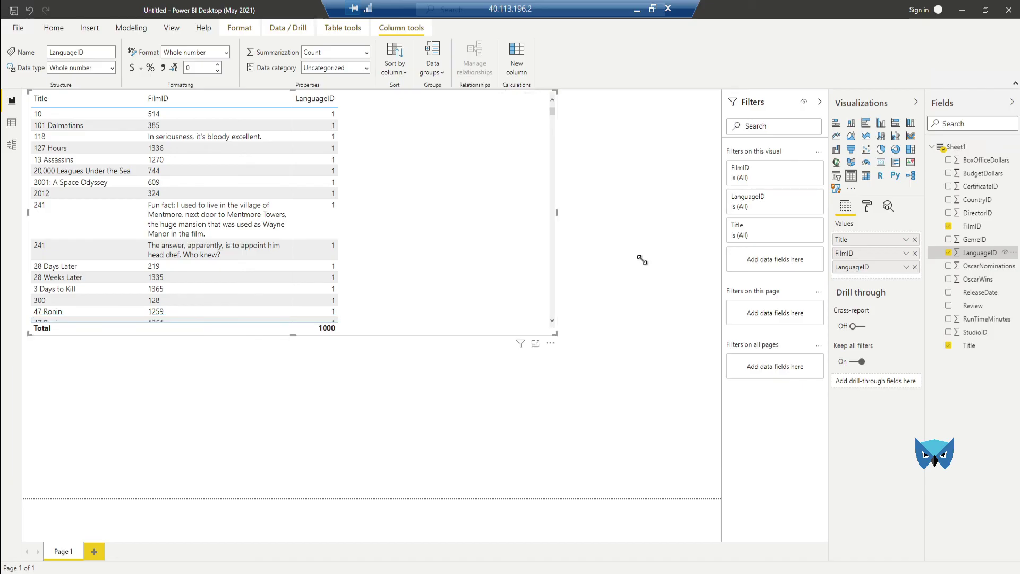
pyautogui.click(950, 258)
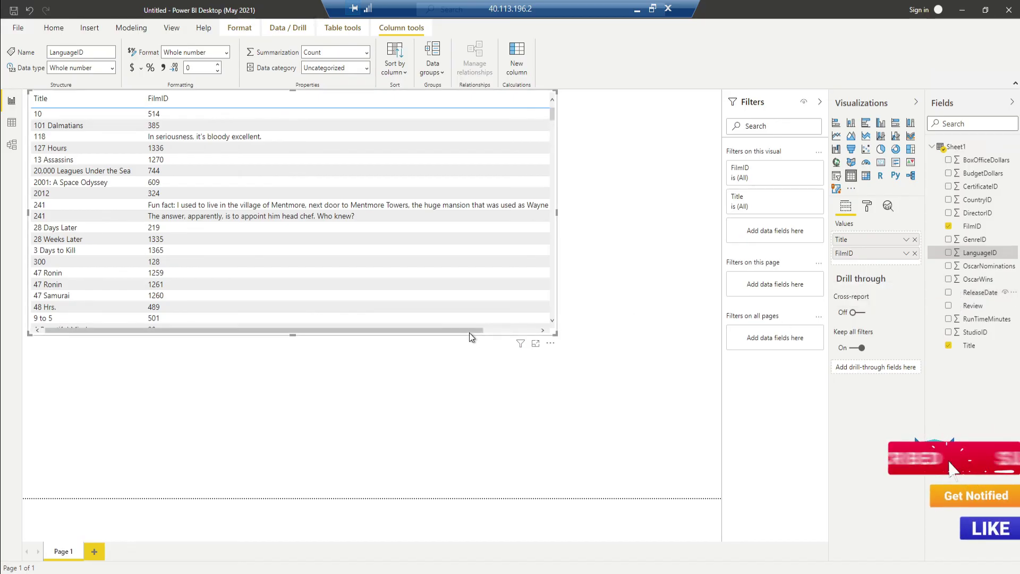
pyautogui.click(542, 331)
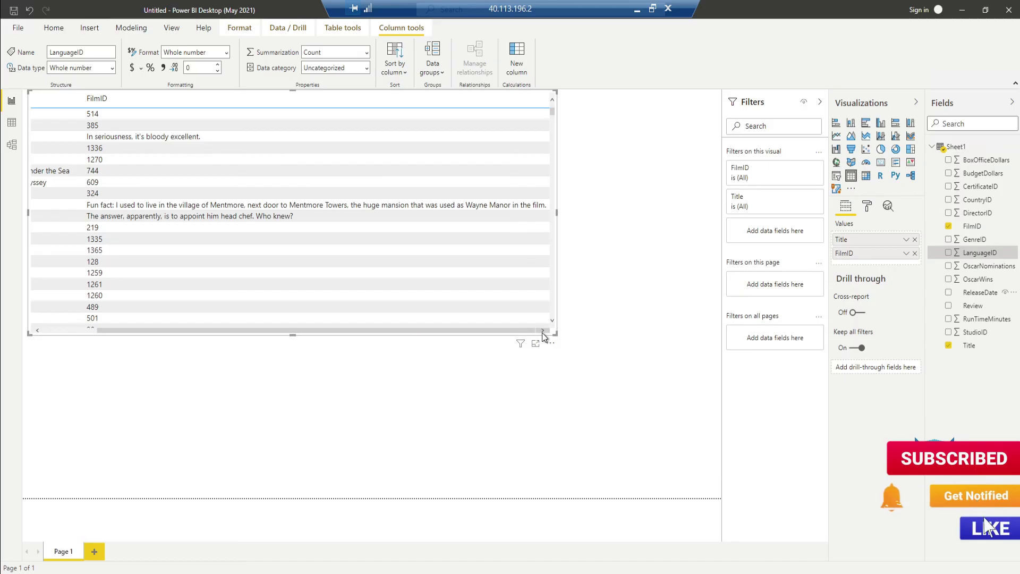
pyautogui.moveTo(467, 330); pyautogui.dragTo(284, 327)
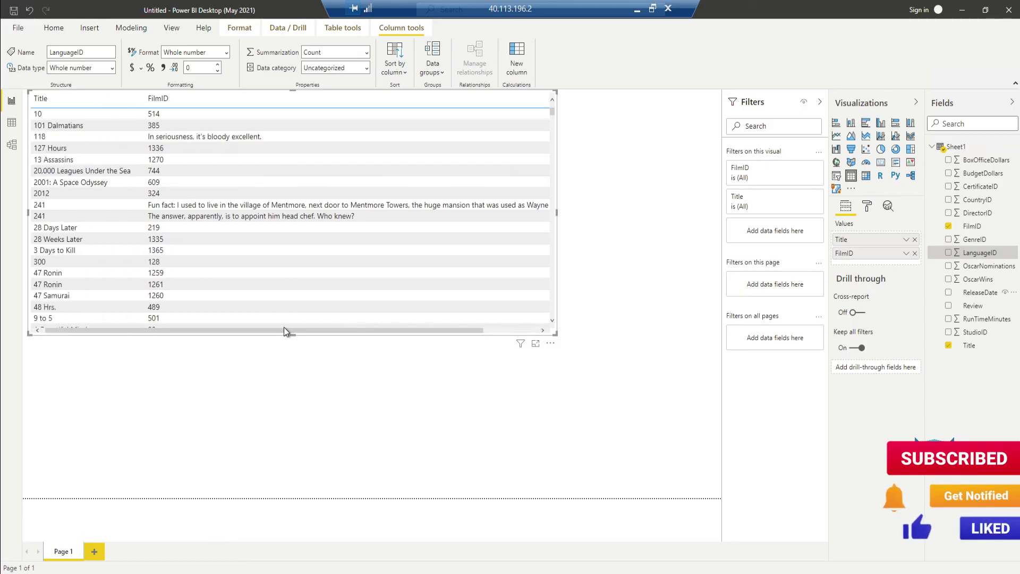
# Step: Add ReleaseDate and DirectorID as table columns and check the DirectorID total of 1003
pyautogui.click(947, 294)
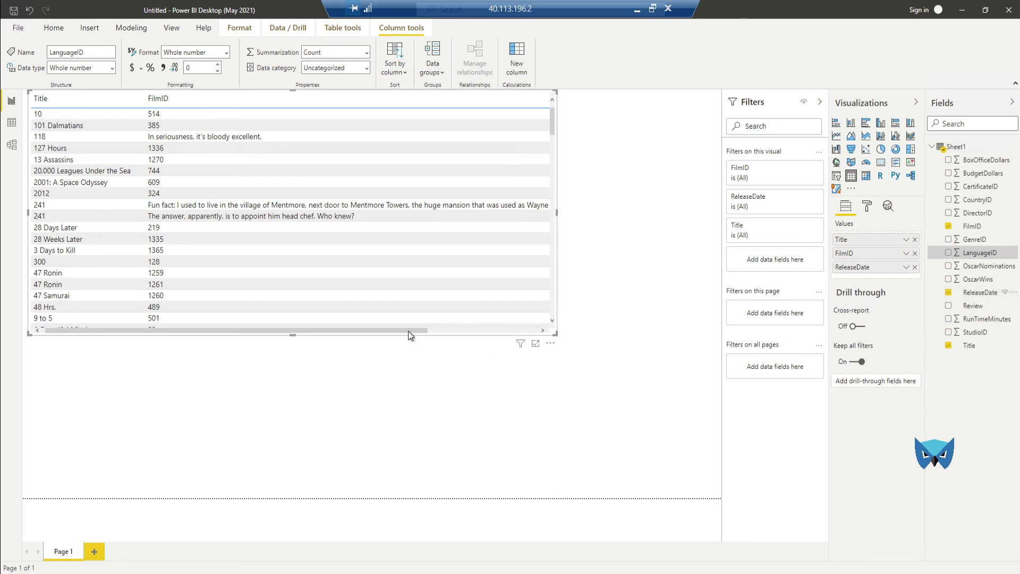
pyautogui.moveTo(408, 330); pyautogui.dragTo(531, 333)
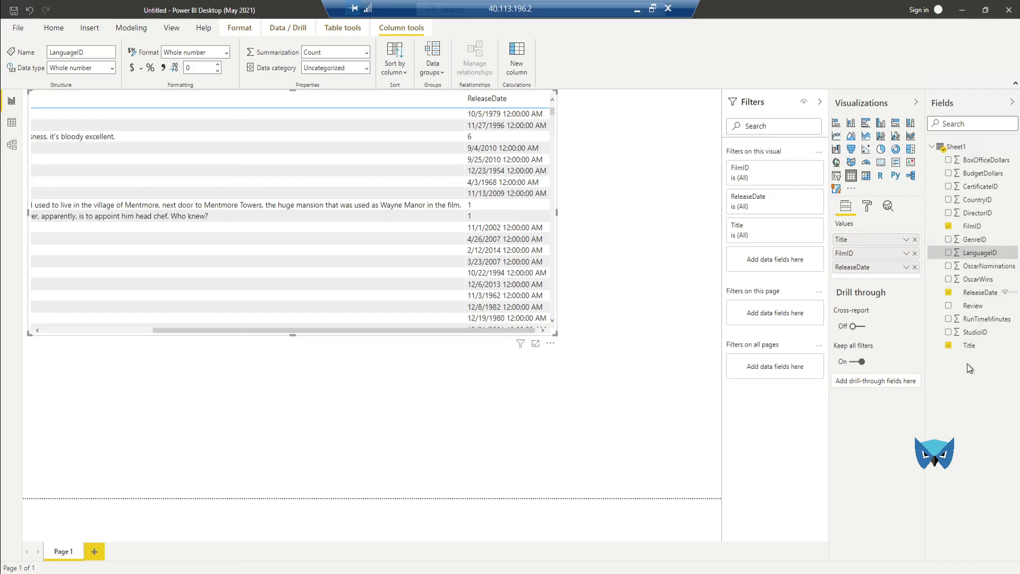
pyautogui.click(954, 217)
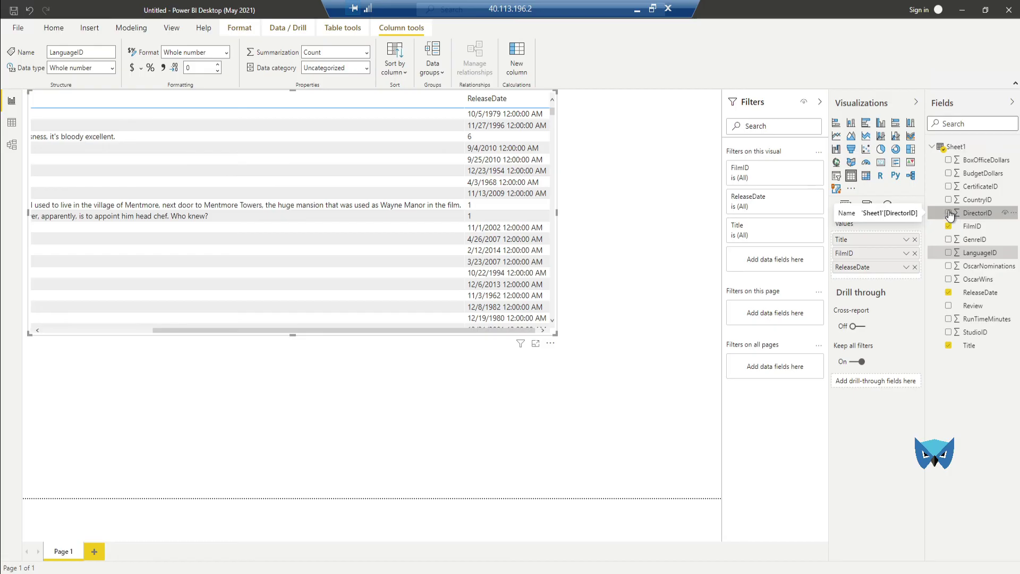
pyautogui.moveTo(664, 209); pyautogui.dragTo(663, 209)
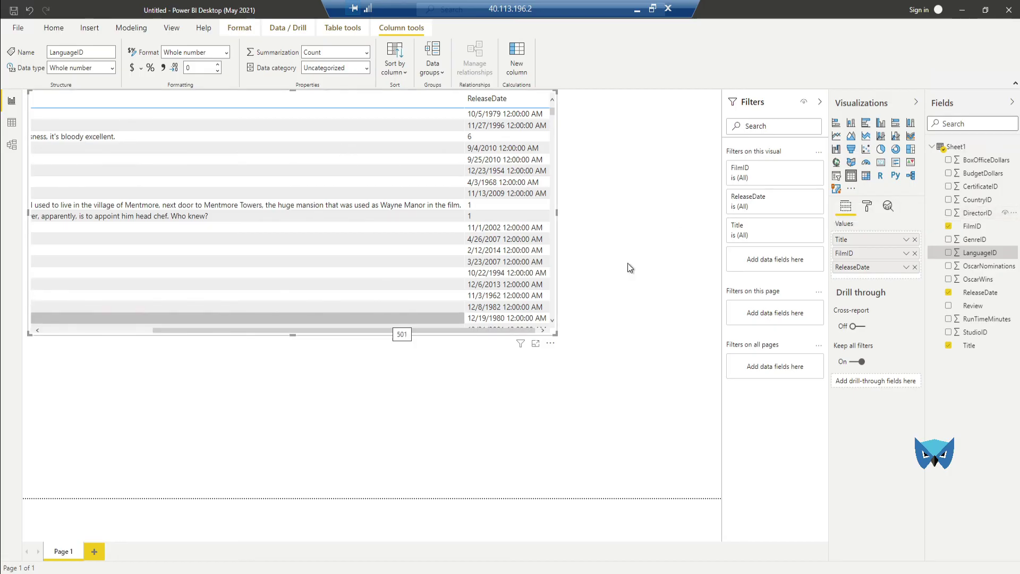
pyautogui.click(948, 213)
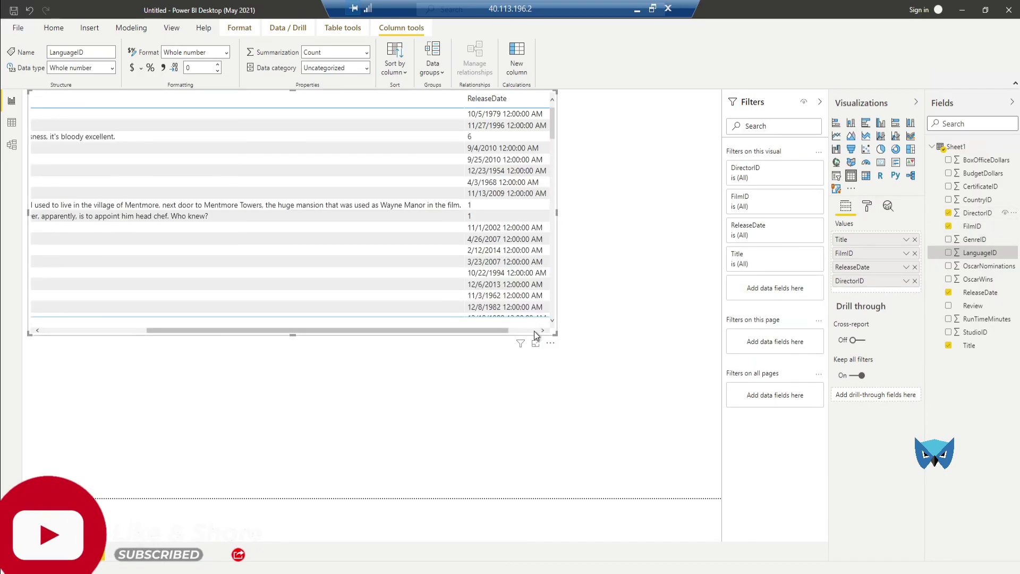
pyautogui.click(537, 330)
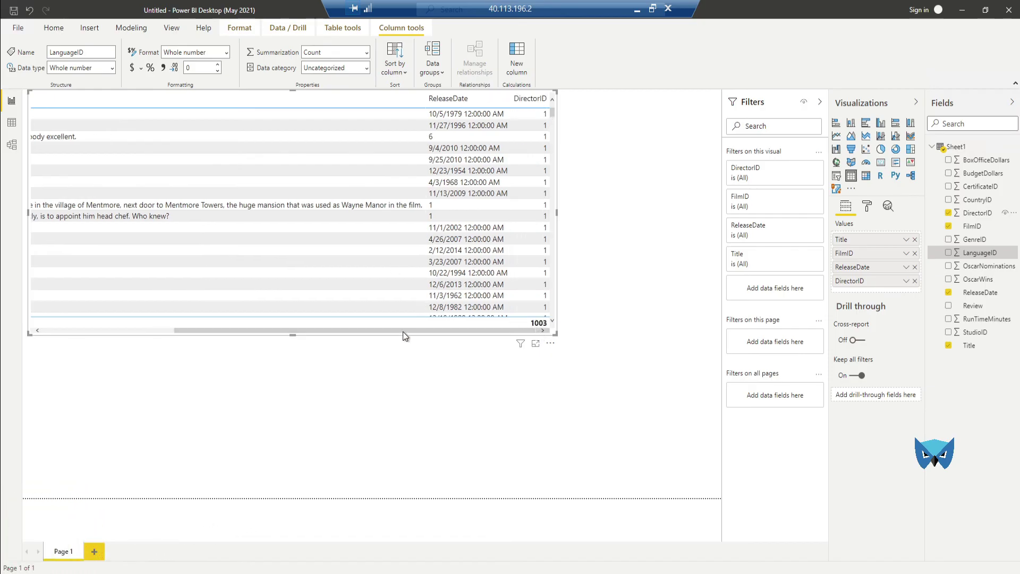
pyautogui.moveTo(400, 330); pyautogui.dragTo(97, 331)
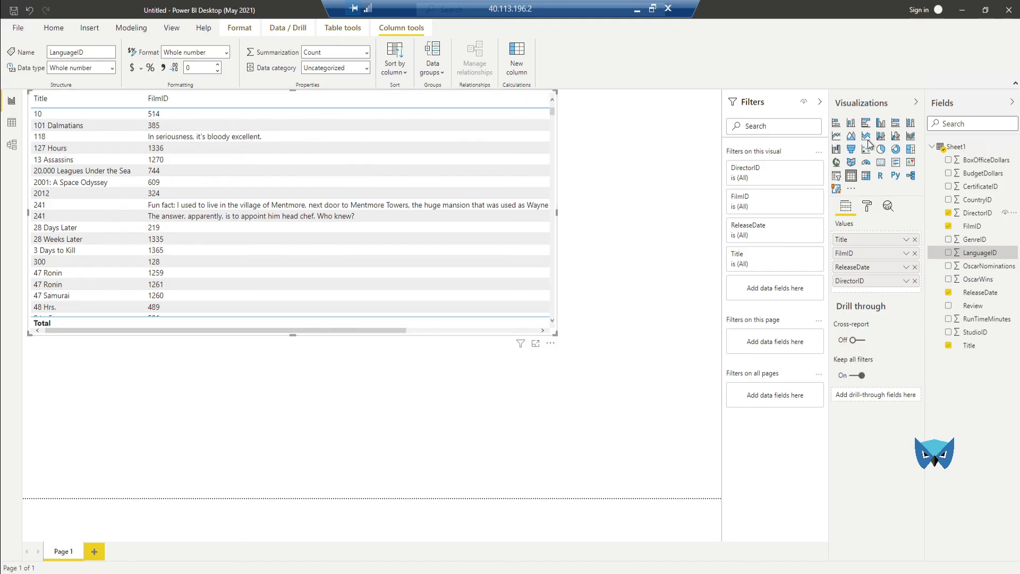
pyautogui.press('Escape')
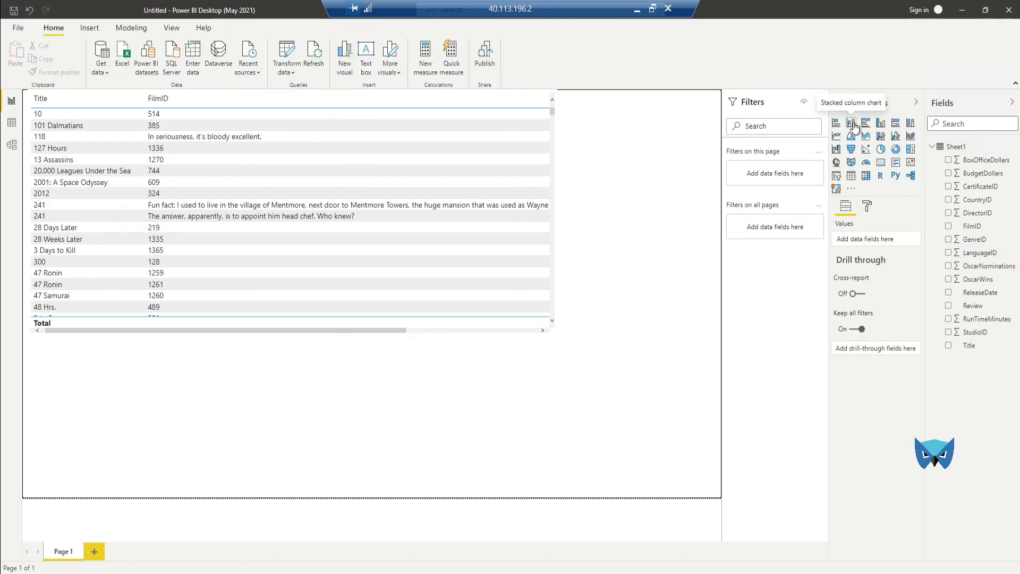
# Step: Add a stacked column chart of Average of CountryID with FilmID as axis and OscarWins as legend
pyautogui.click(851, 124)
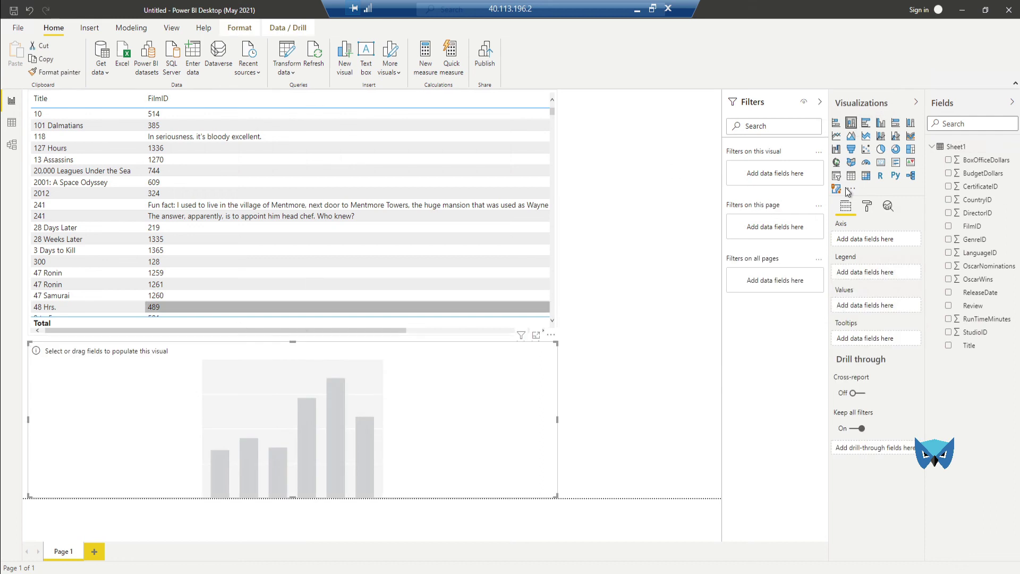
pyautogui.click(948, 201)
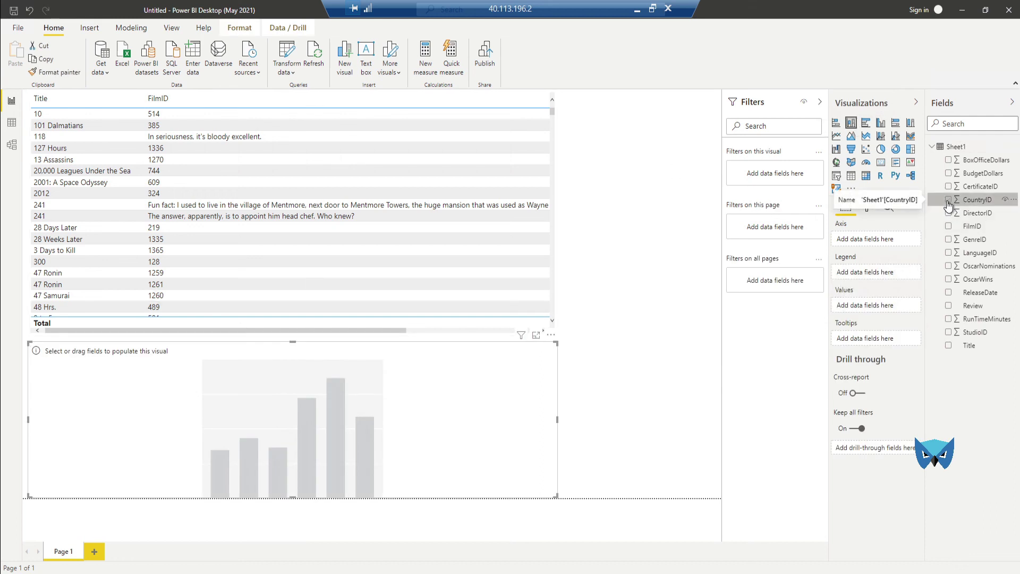
pyautogui.click(949, 280)
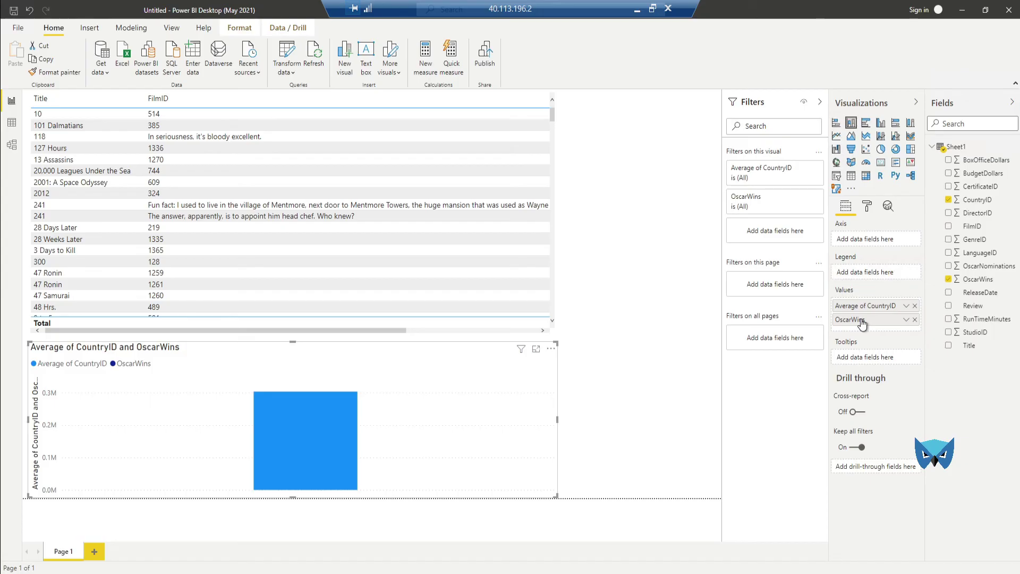
pyautogui.moveTo(862, 323); pyautogui.dragTo(862, 274)
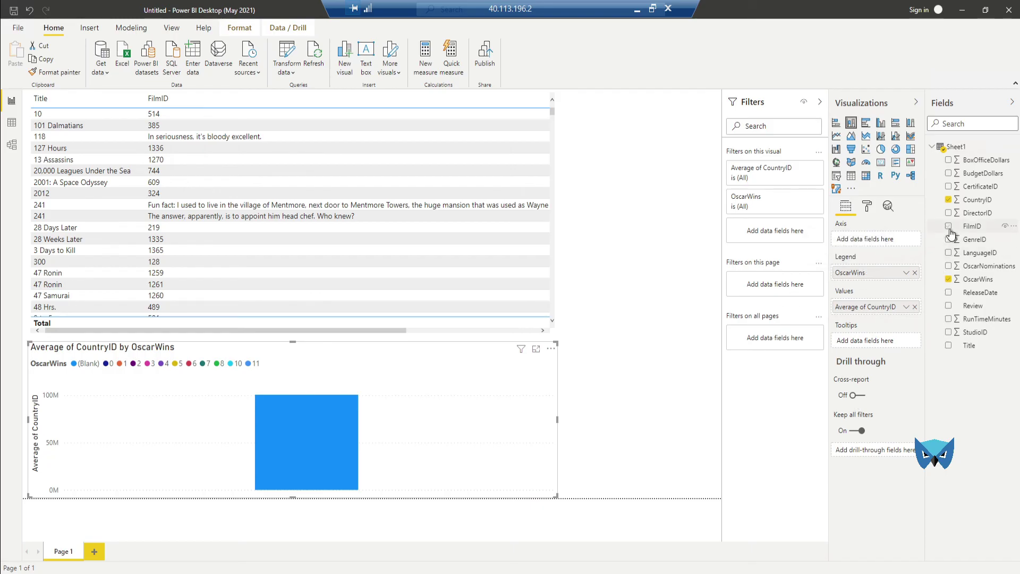
pyautogui.moveTo(951, 233); pyautogui.dragTo(951, 234)
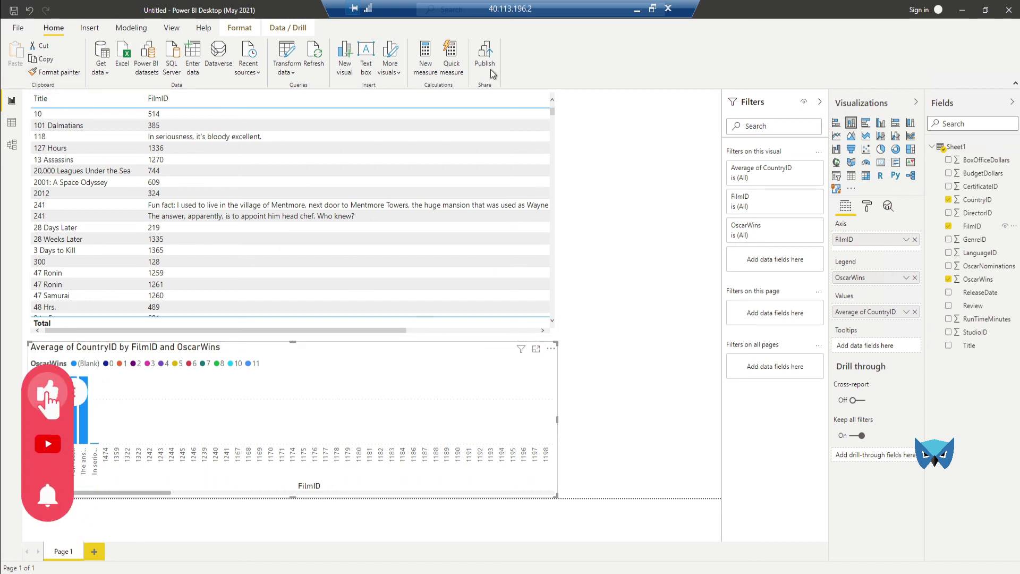
pyautogui.click(20, 28)
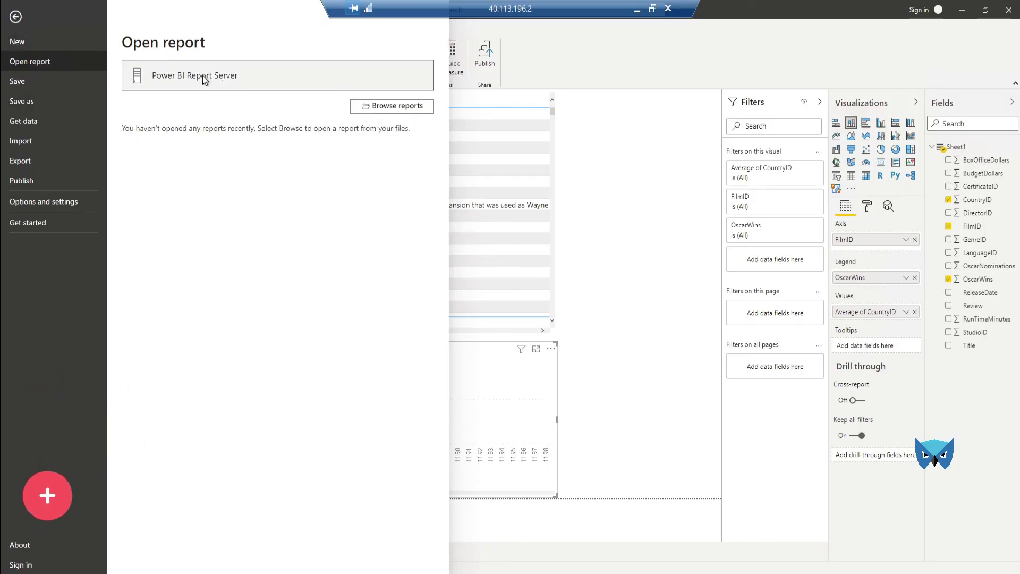
# Step: Check the Web Service and Web Portal URLs in Report Server Configuration Manager and open the ReportsPBI portal
pyautogui.press('Escape')
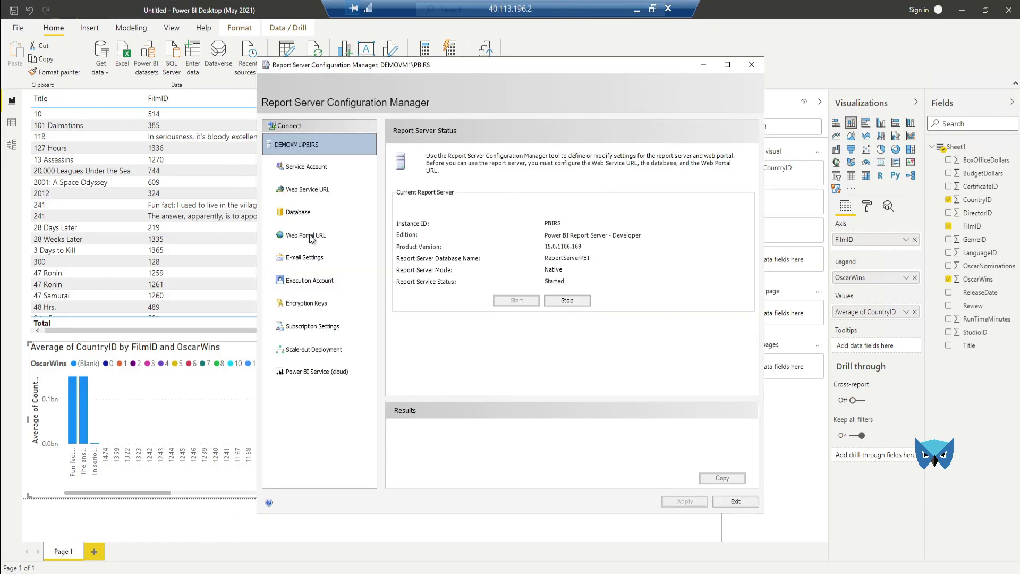
pyautogui.click(308, 192)
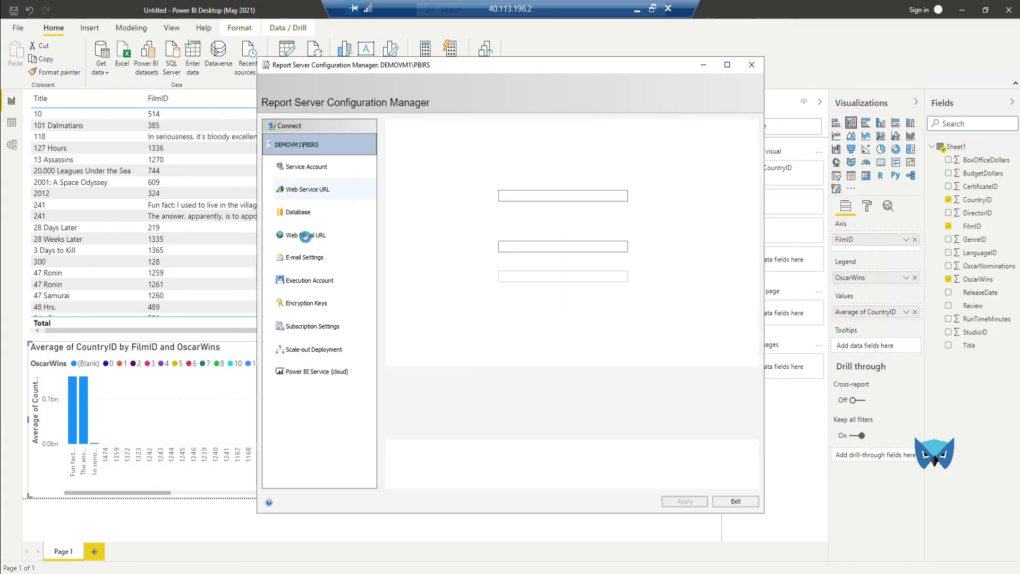
pyautogui.click(305, 236)
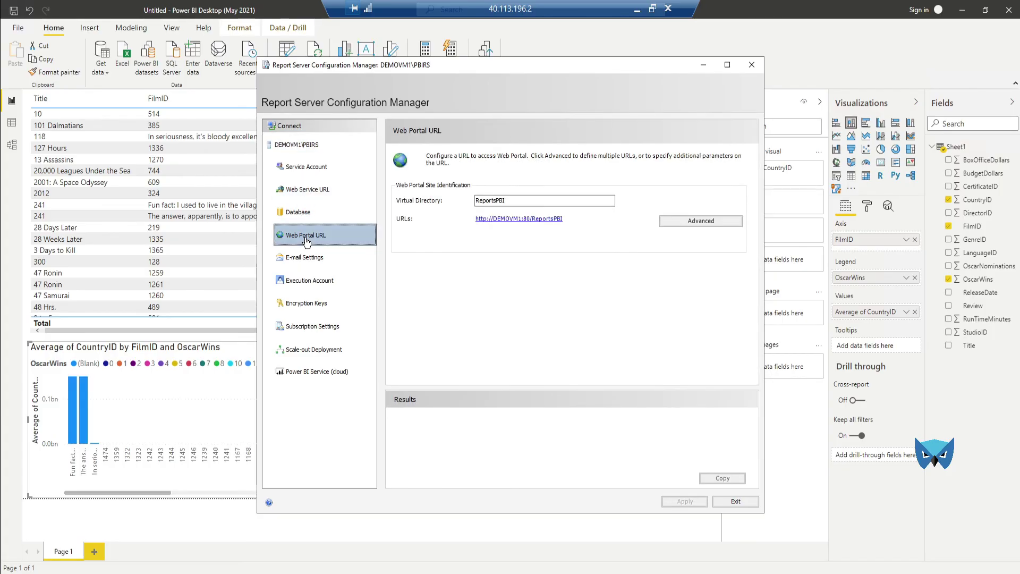
pyautogui.click(550, 225)
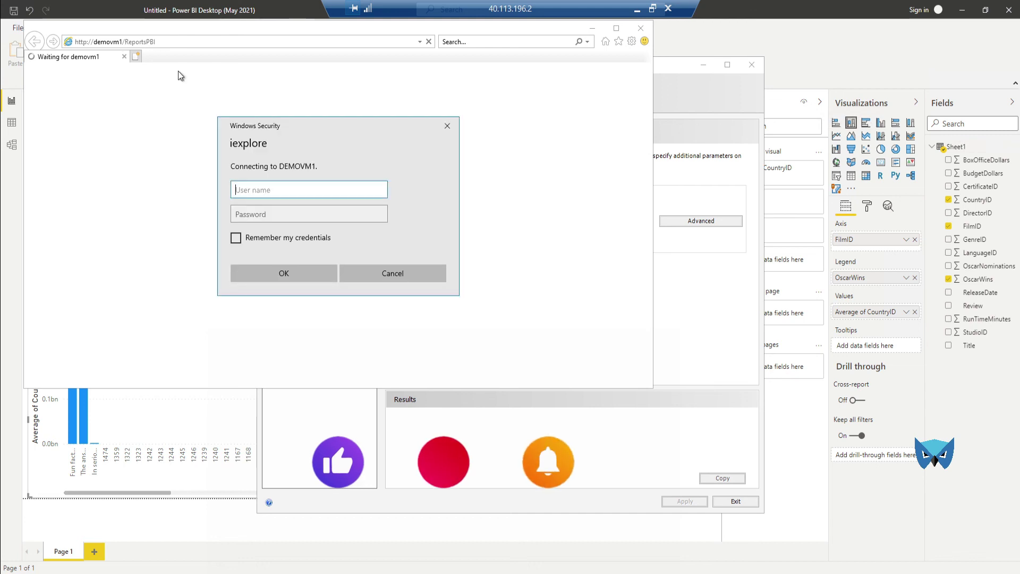
# Step: Dismiss the sign-in prompt, select the ReportsPBI portal address, and close Internet Explorer
pyautogui.press('Escape')
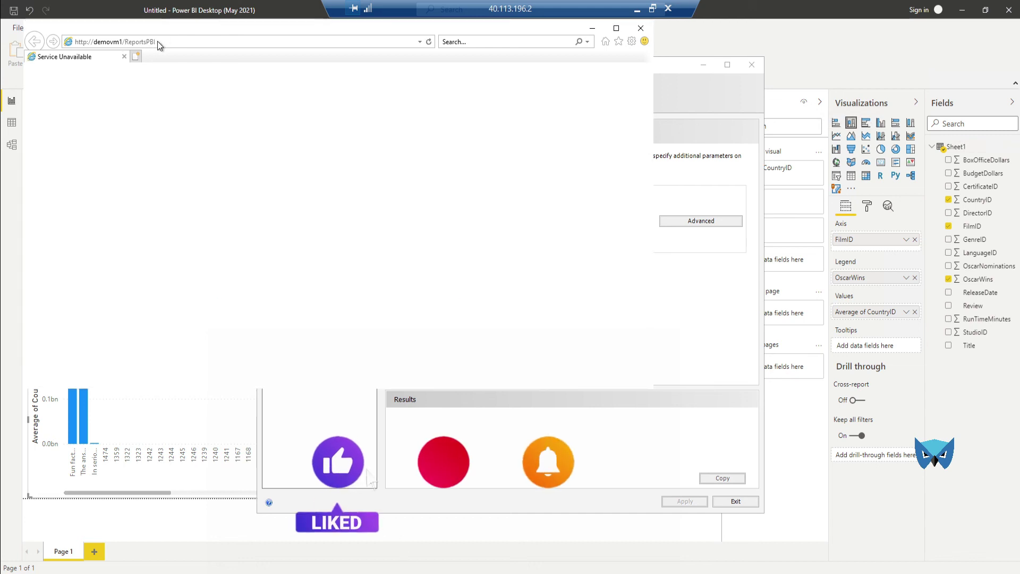
pyautogui.click(157, 41)
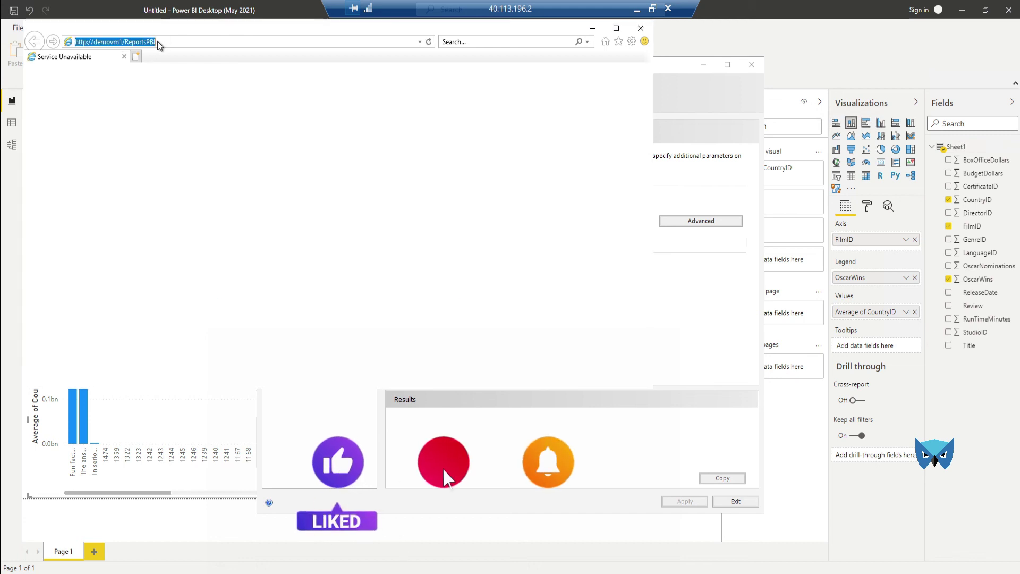
pyautogui.click(640, 28)
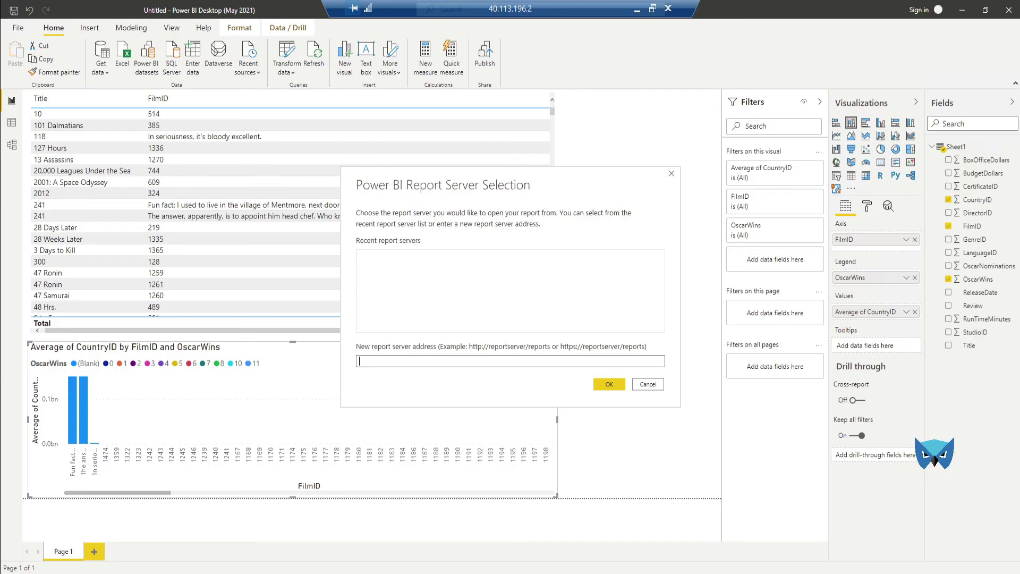
# Step: Search the Start menu for 'chrome' and launch Google Chrome
pyautogui.press('super')
pyautogui.write('chrome')
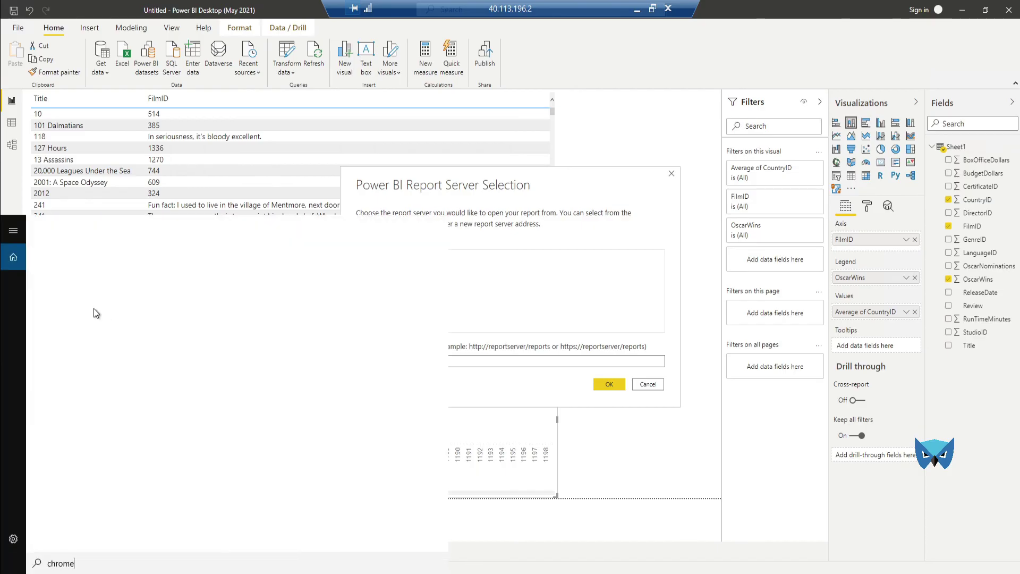
pyautogui.click(93, 277)
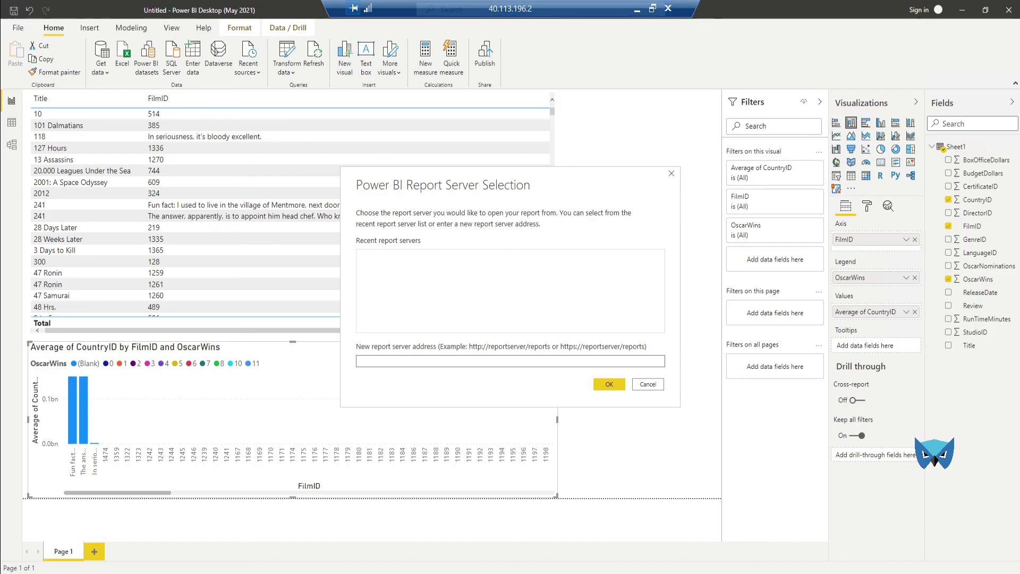
# Step: Cancel the Report Server Selection dialog, close Power BI Desktop, and launch Chrome from the desktop shortcut
pyautogui.click(645, 384)
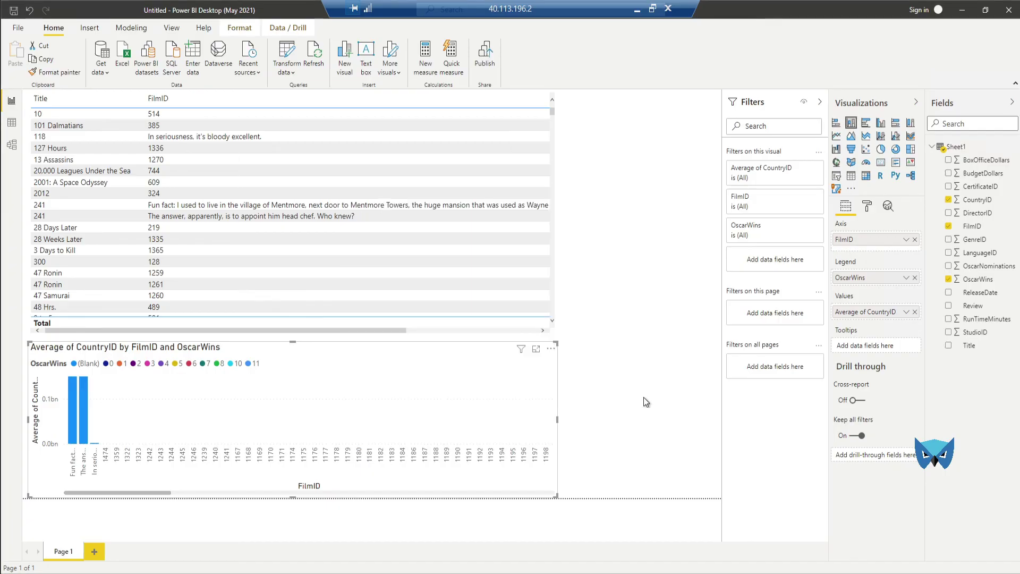
pyautogui.click(1008, 10)
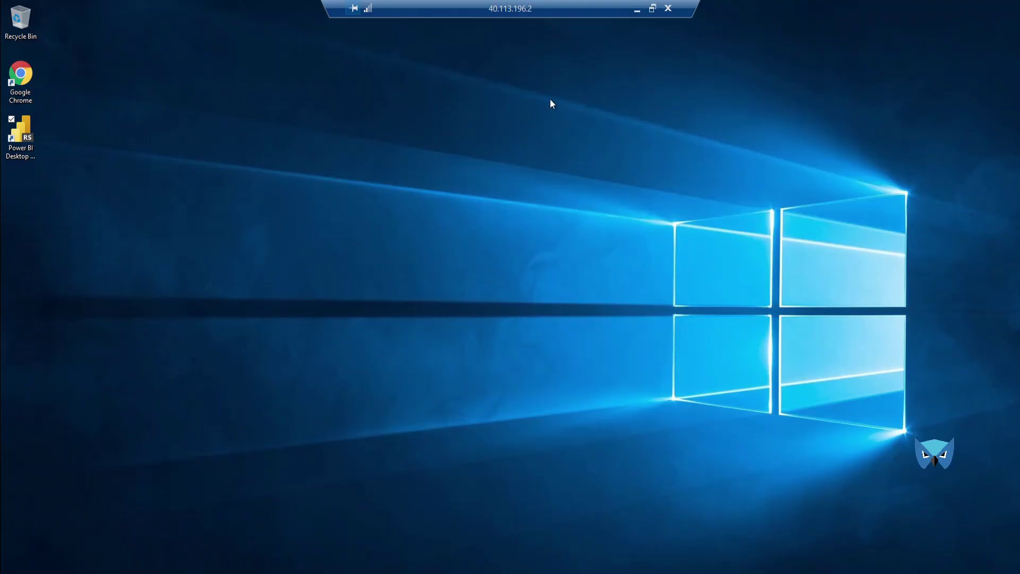
pyautogui.click(34, 71)
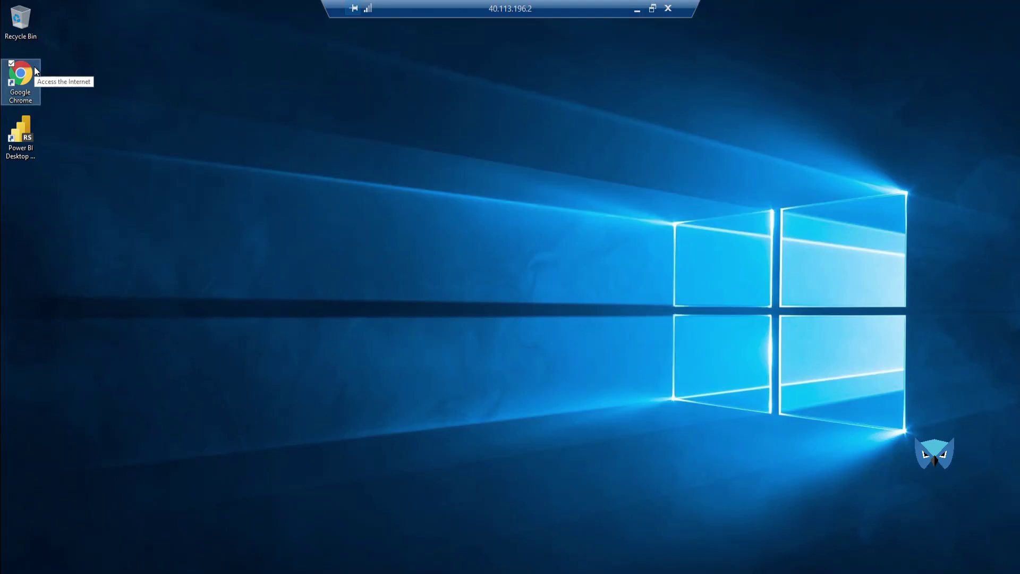
pyautogui.doubleClick(34, 72)
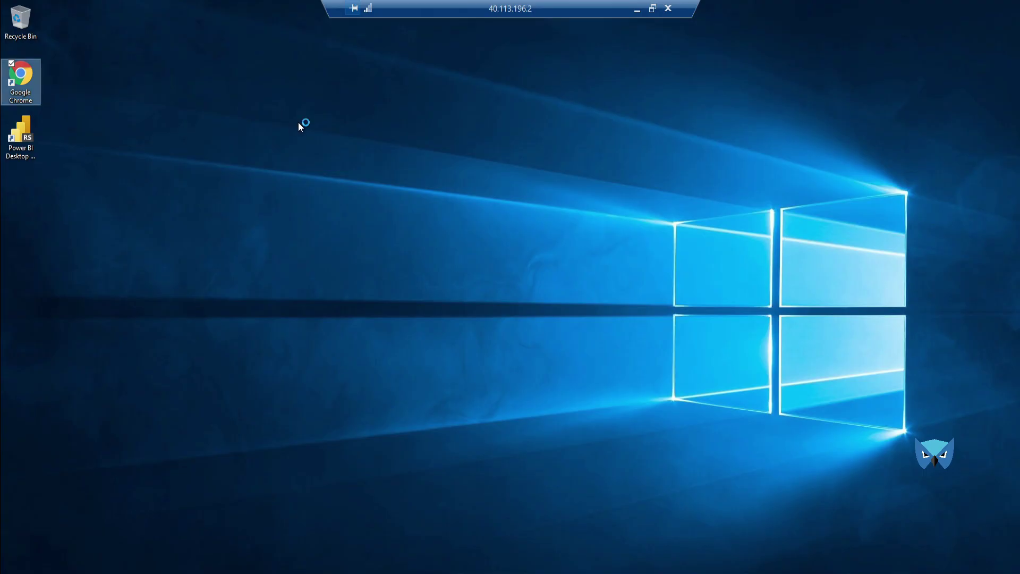